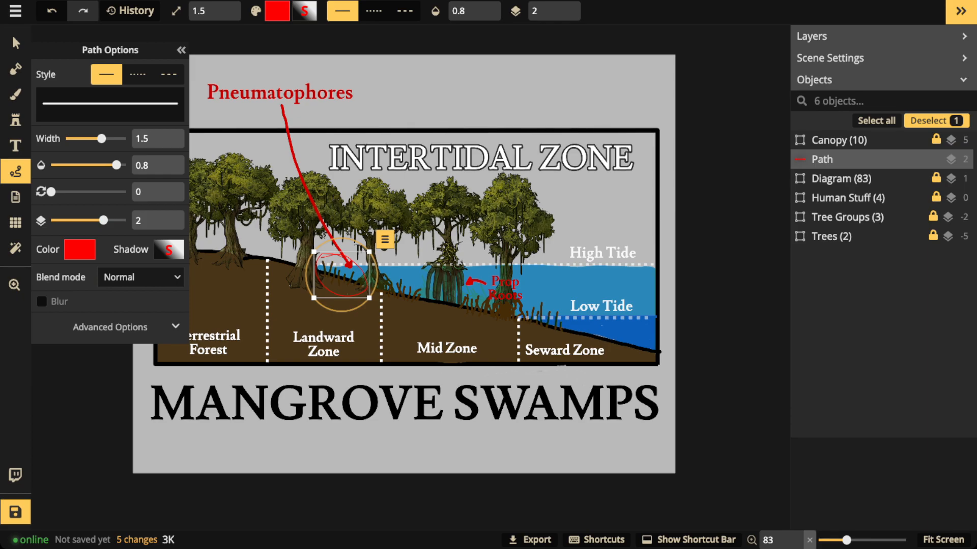
Delete the red circle path over the landward roots and the whole Diagram group
key("Delete")
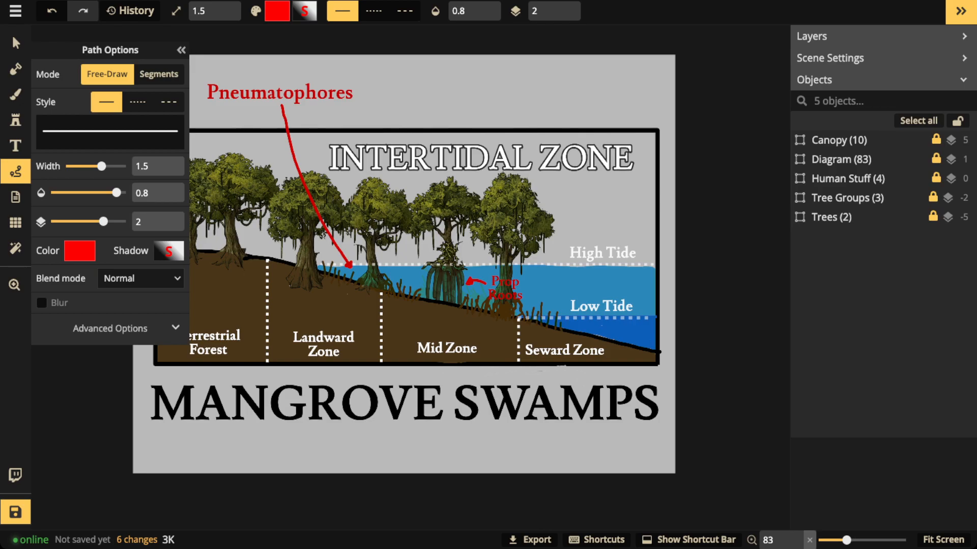
left_click(181, 50)
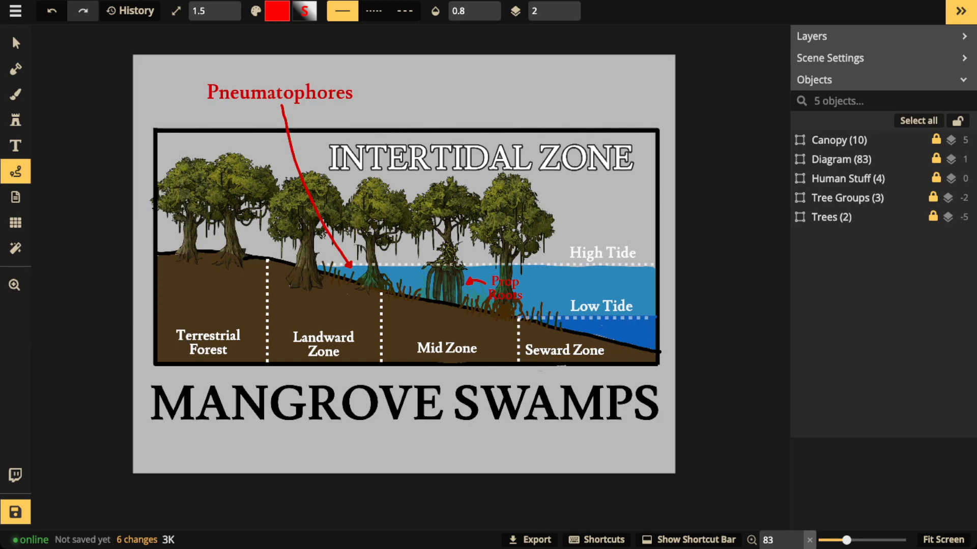
left_click(16, 43)
left_click(841, 159)
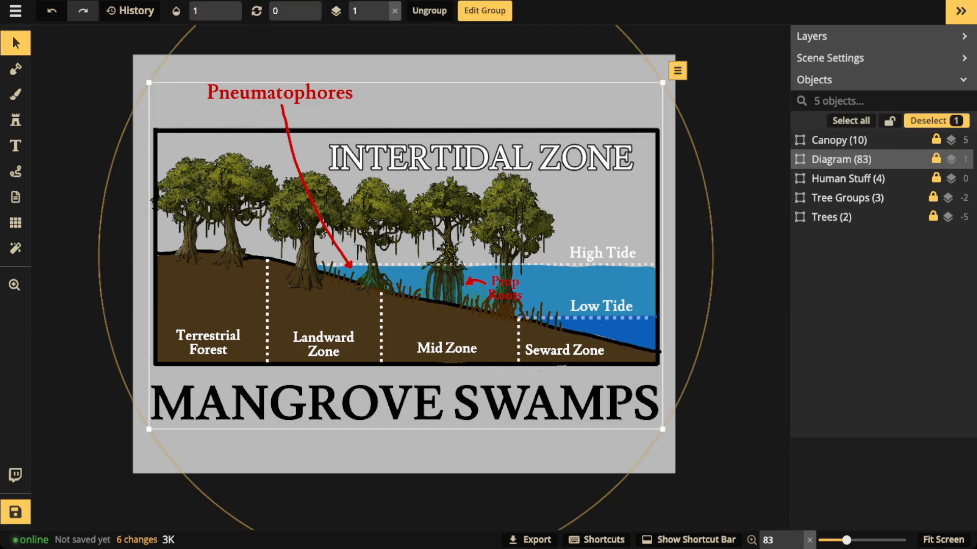
key("Delete")
Reset the opacity of the Tree Groups group to 1
left_click(847, 178)
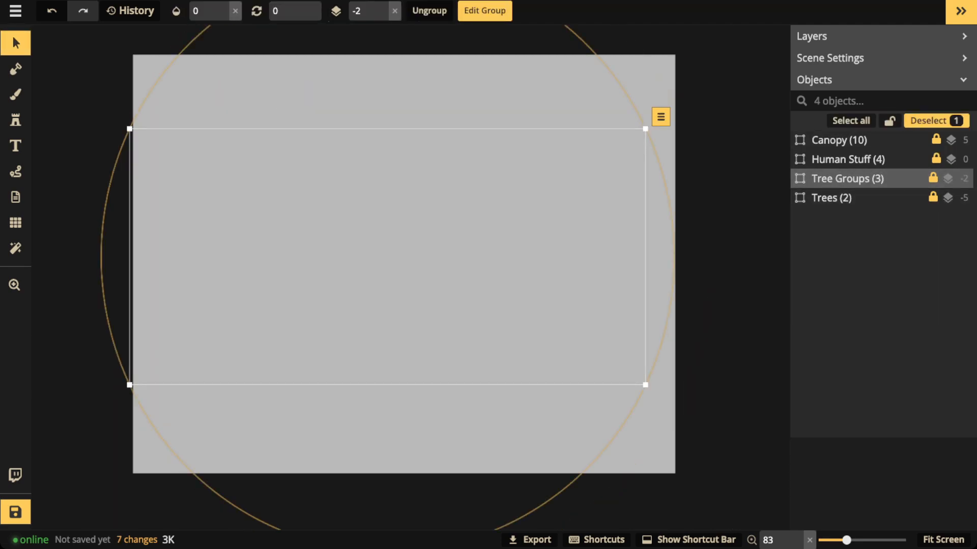
left_click(235, 11)
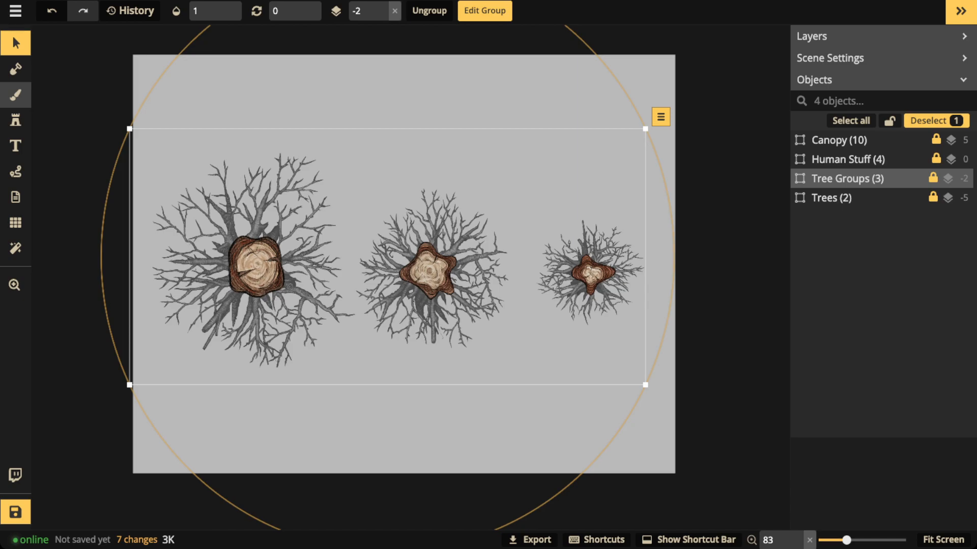
Fill the whole canvas background with the favorite teal water texture, using an unsnapped rectangle shape at opacity 1
left_click(15, 95)
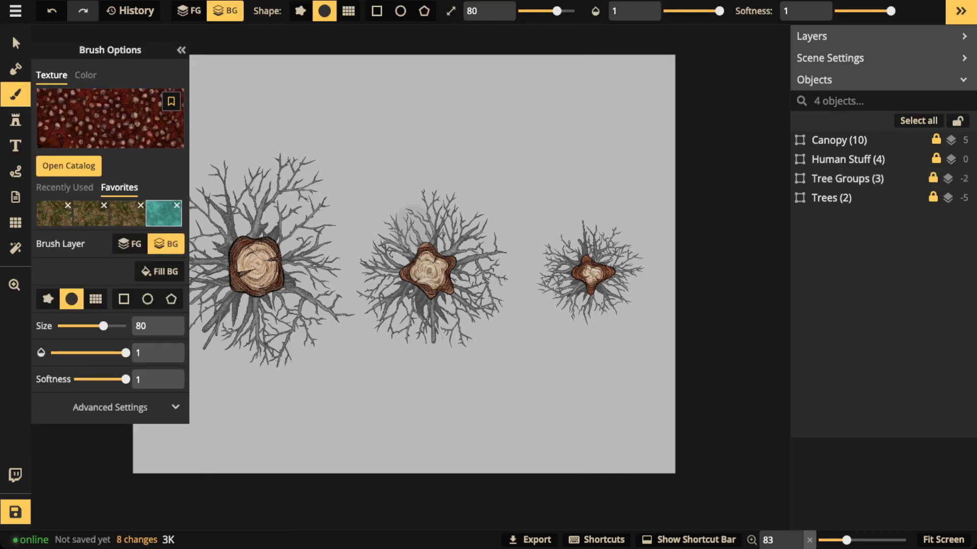
left_click(164, 213)
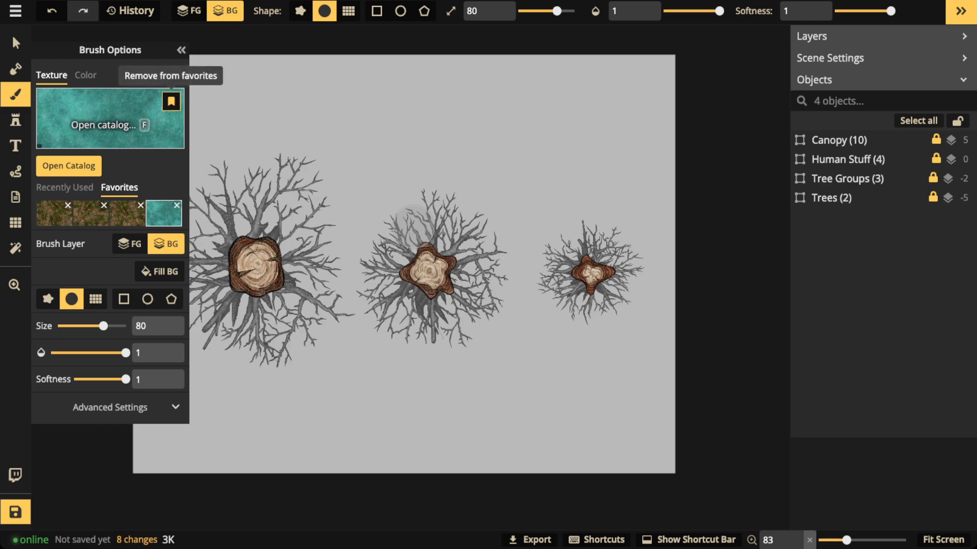
left_click(181, 50)
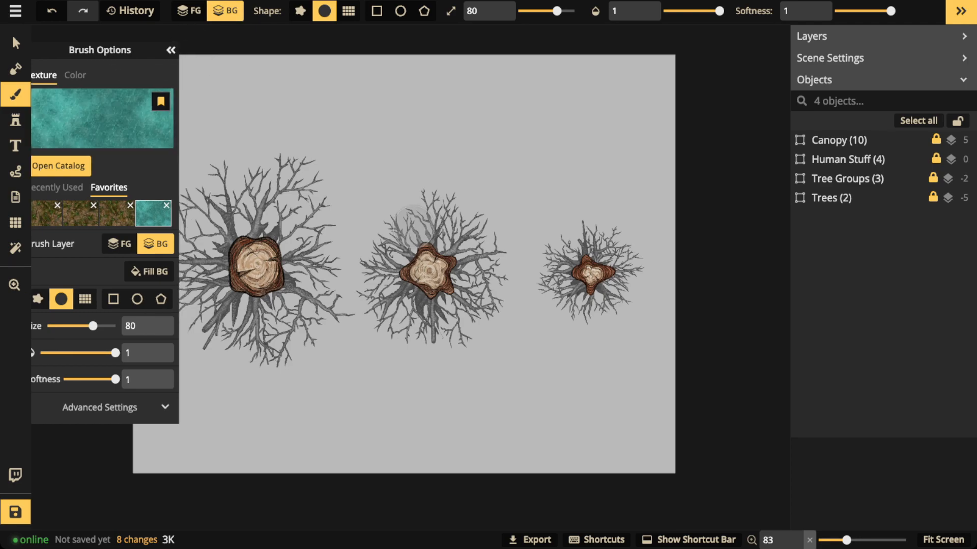
left_click(376, 11)
left_click_drag(79, 26, 350, 250)
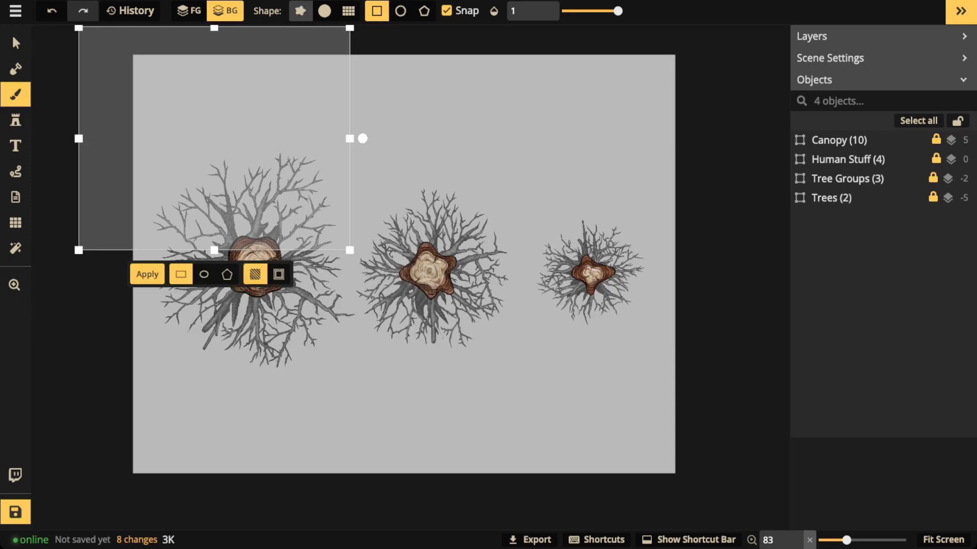
left_click(446, 10)
key("Escape")
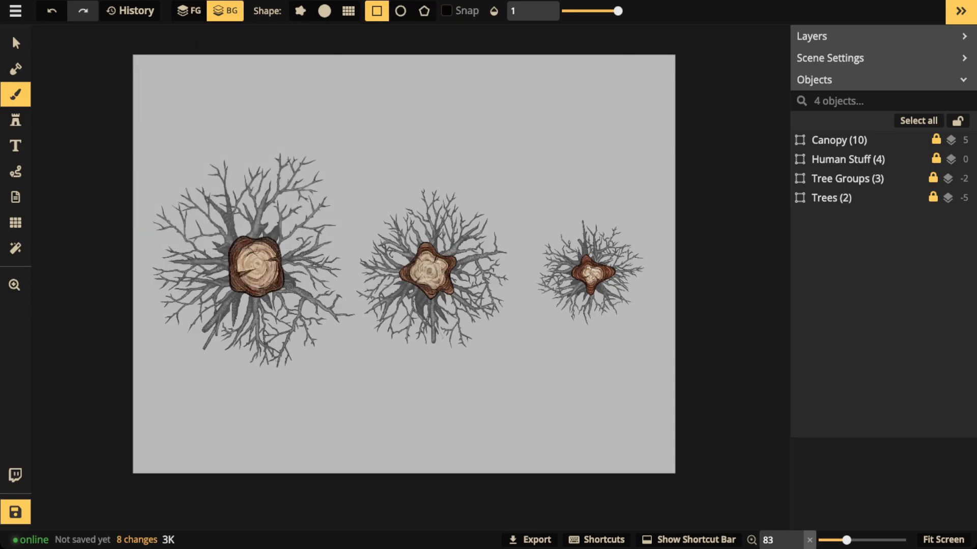
left_click_drag(117, 36, 697, 488)
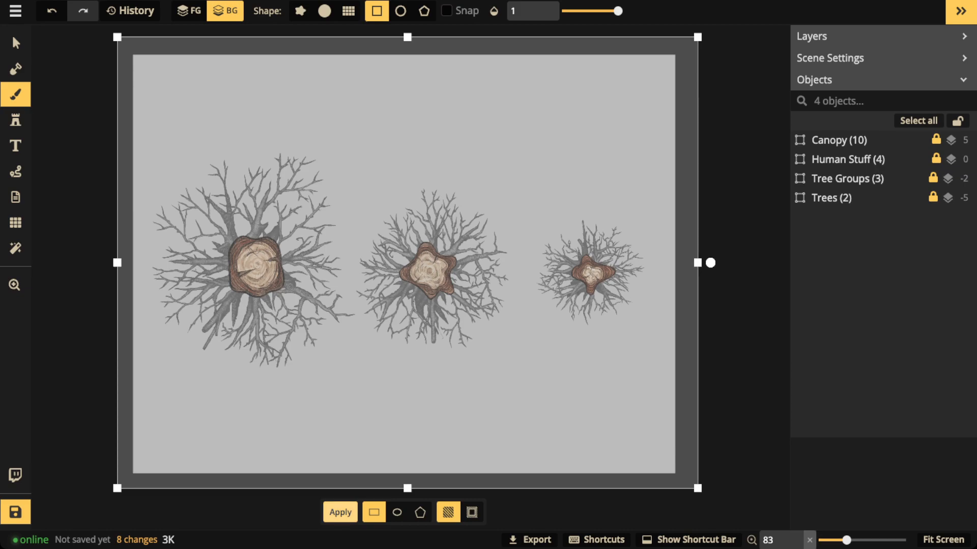
left_click(340, 513)
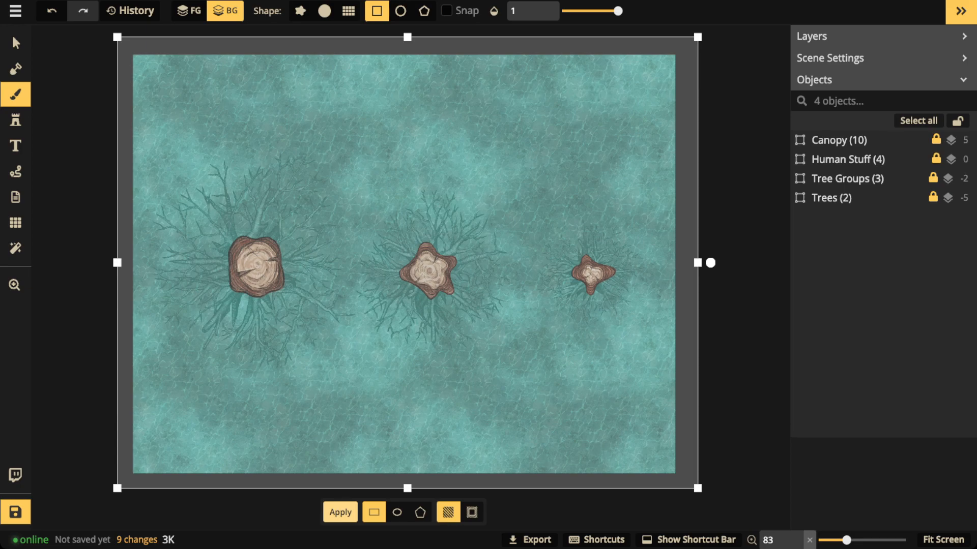
key("Escape")
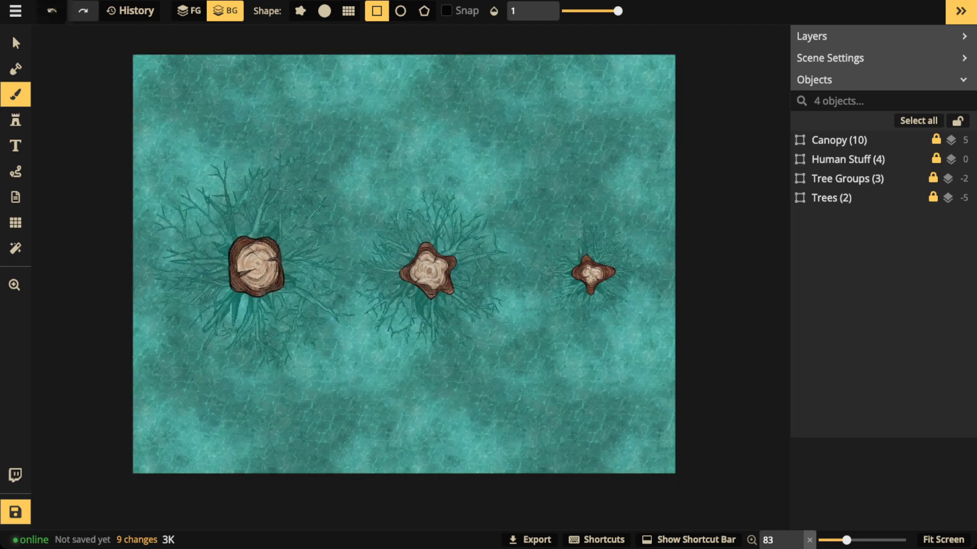
Enter the Big Tree group inside Tree Groups, look at its stump, and select the Bare Branched Trees stamp with its options shown
left_click(15, 43)
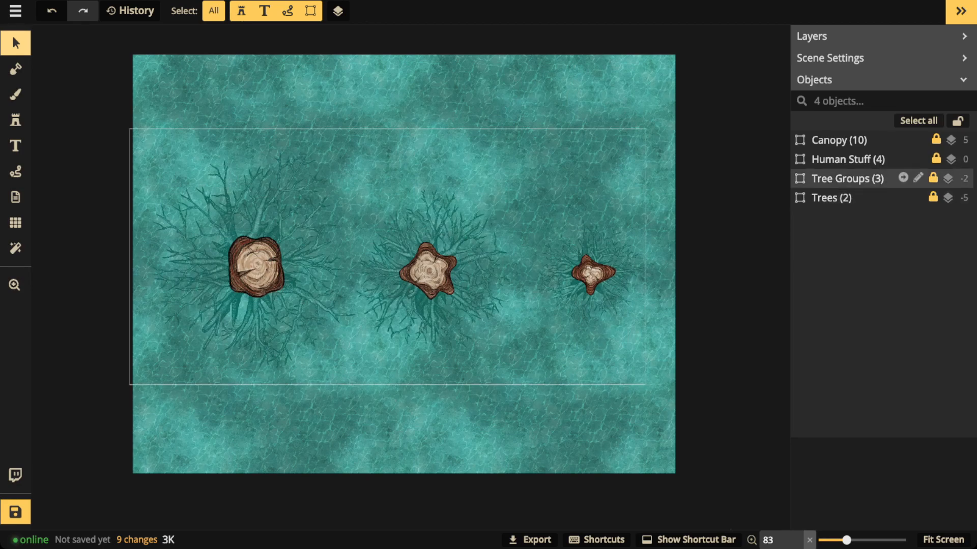
double_click(854, 178)
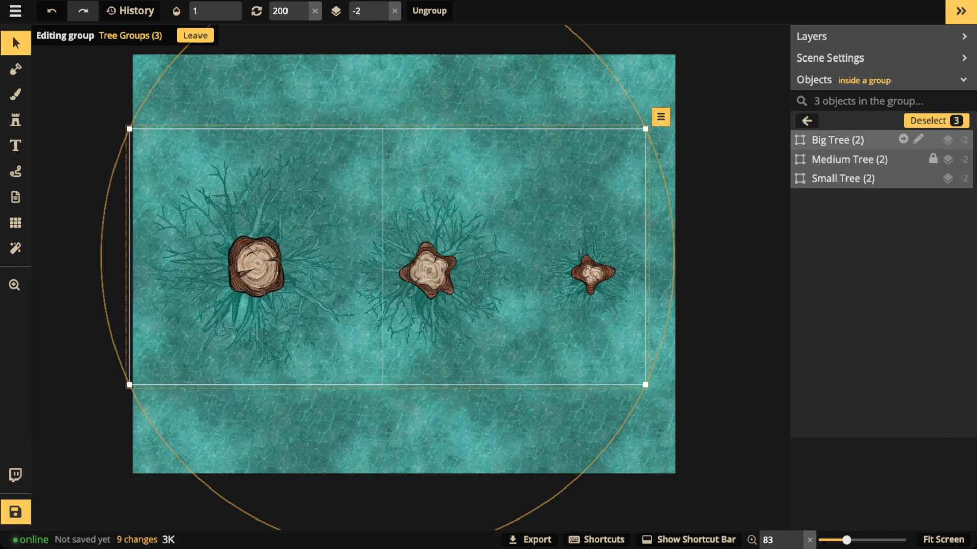
left_click(837, 140)
double_click(837, 140)
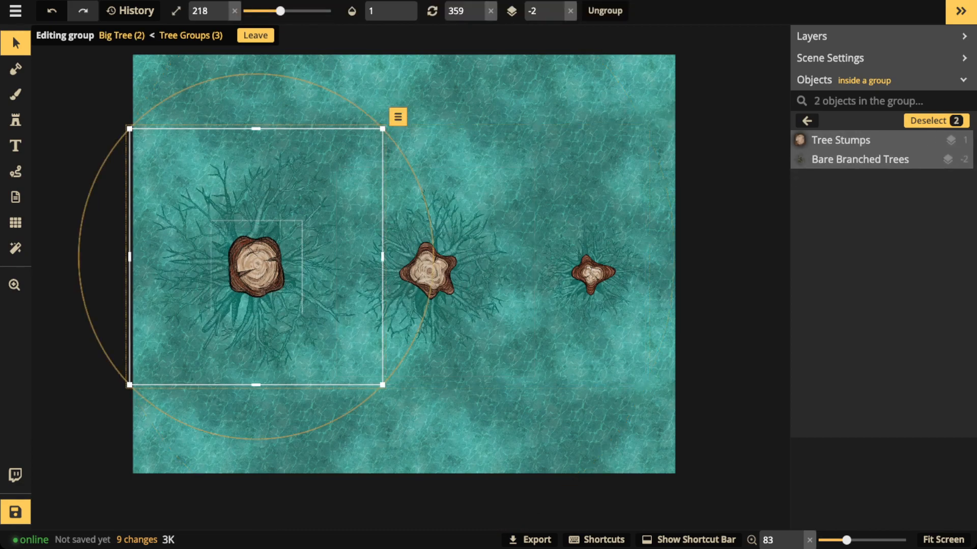
left_click(840, 140)
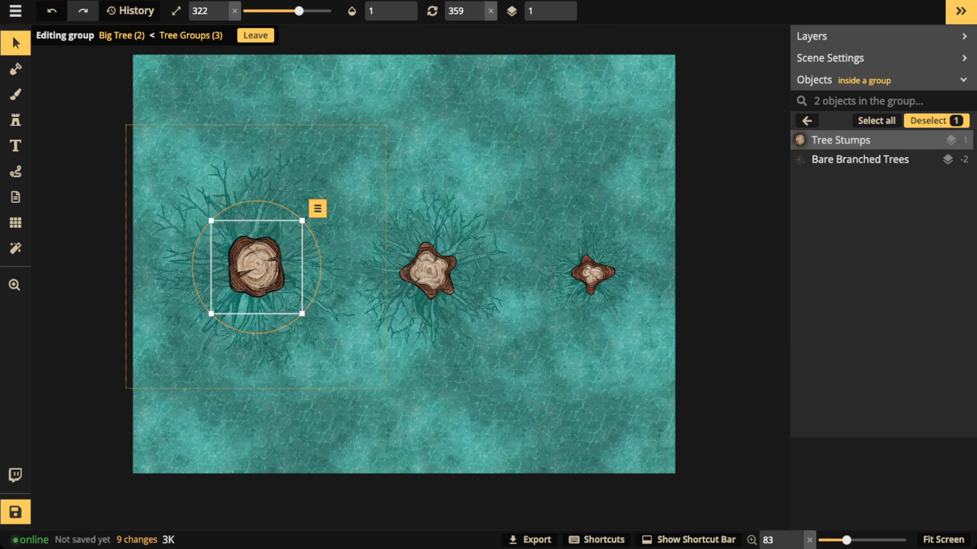
left_click(859, 160)
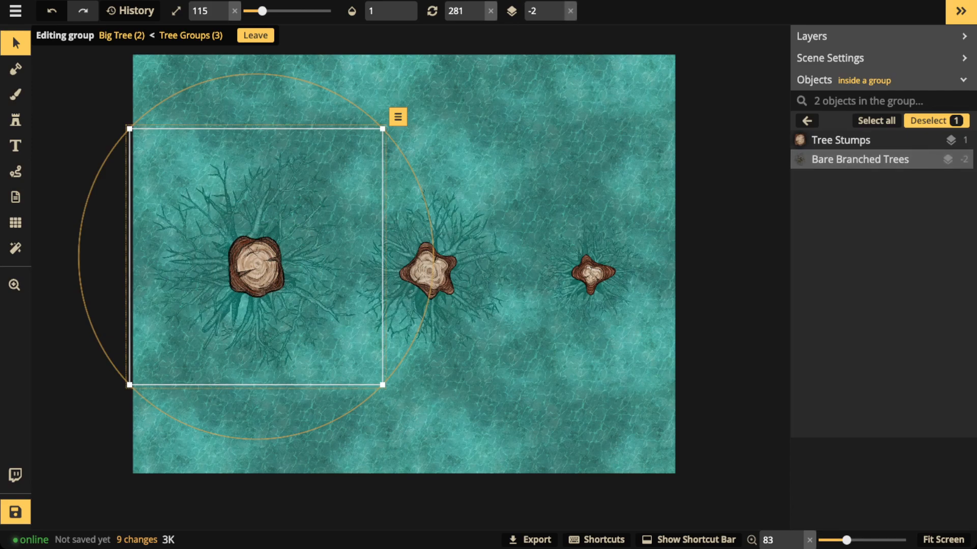
left_click(16, 43)
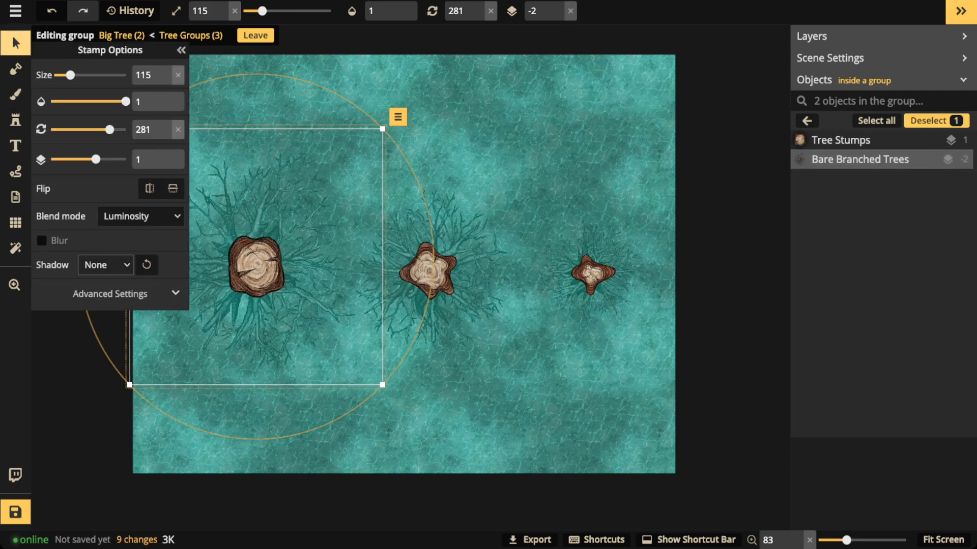
Switch the Bare Branched Trees stamp's blend mode to Normal for comparison, and return it to Luminosity
left_click(140, 216)
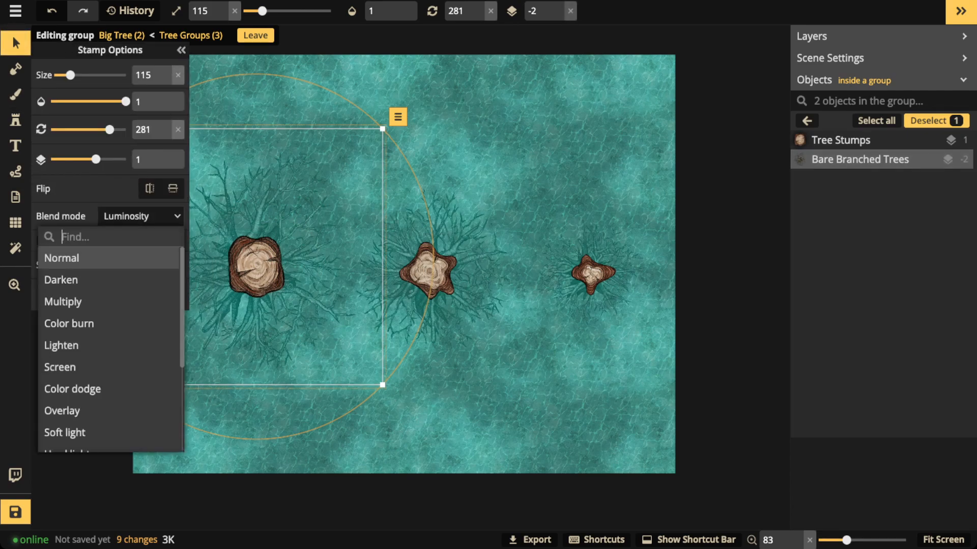
left_click(109, 258)
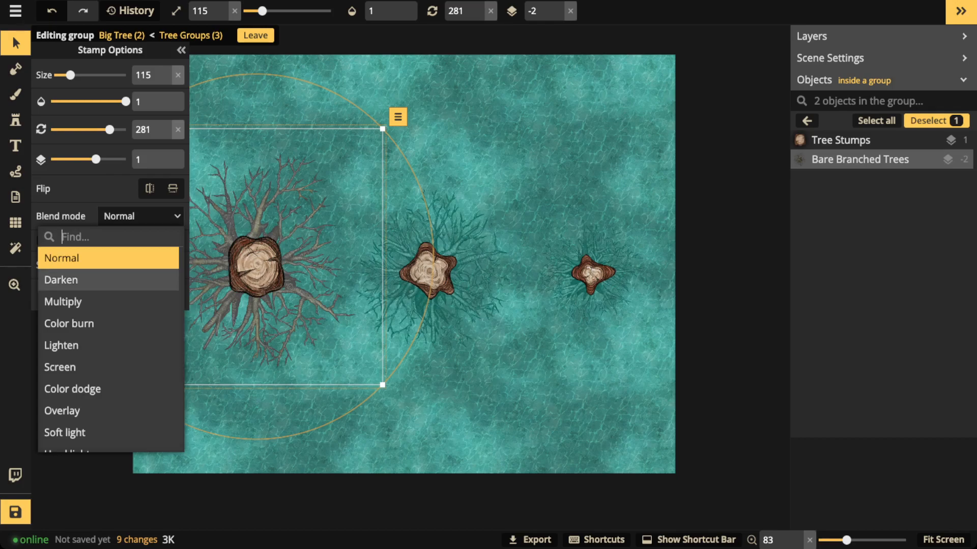
scroll(108, 346, "down", 5)
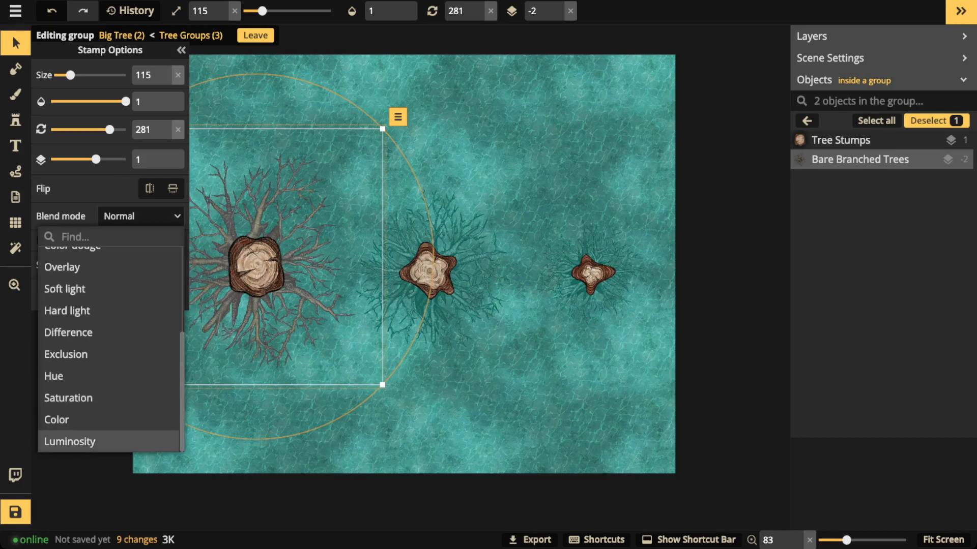
left_click(70, 441)
key("Escape")
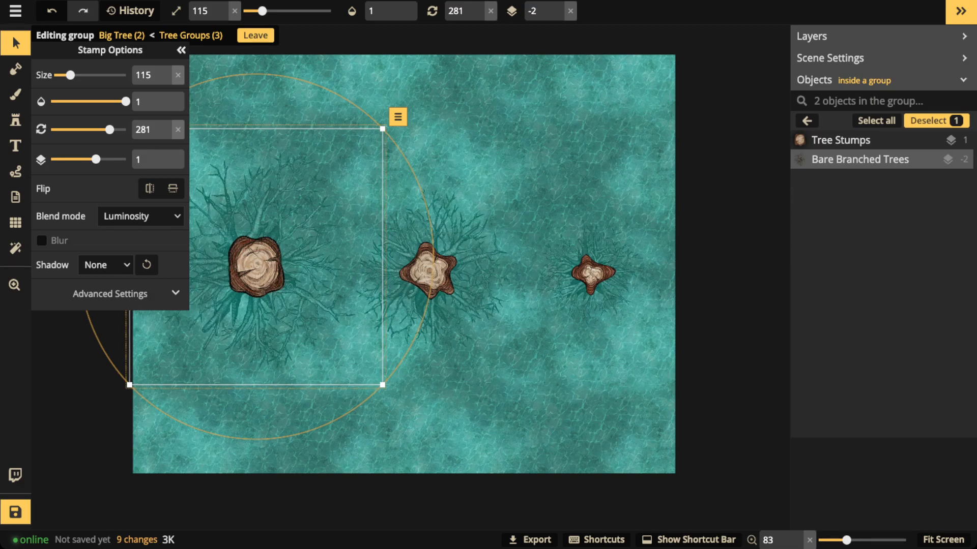
Reset the contrast filter of the big tree's Bare Branched Trees stamp to 100
key("space")
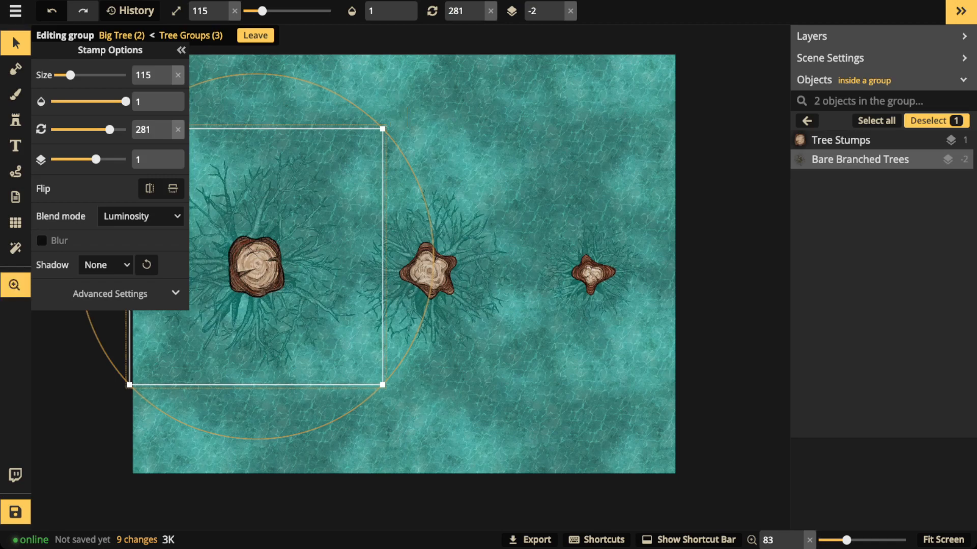
left_click_drag(404, 264, 518, 265)
left_click(109, 293)
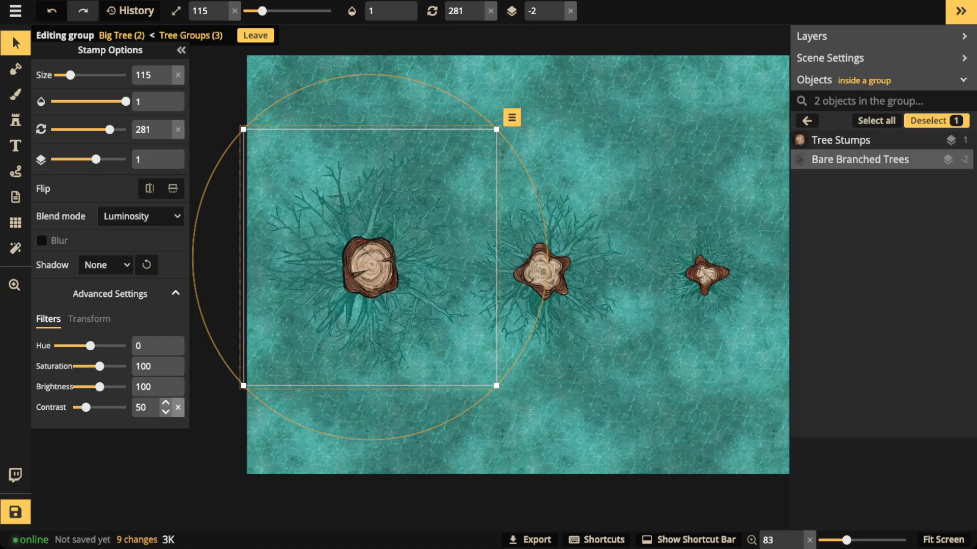
left_click(177, 407)
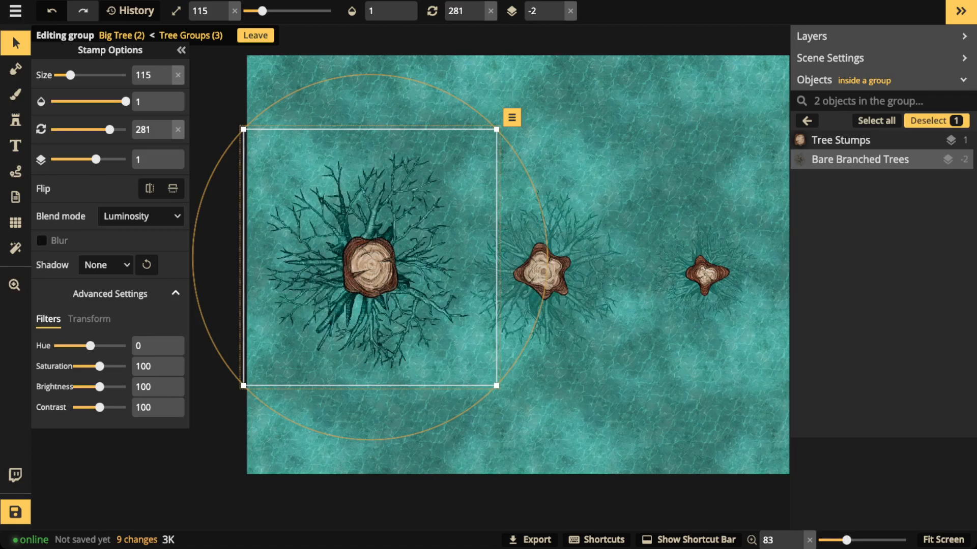
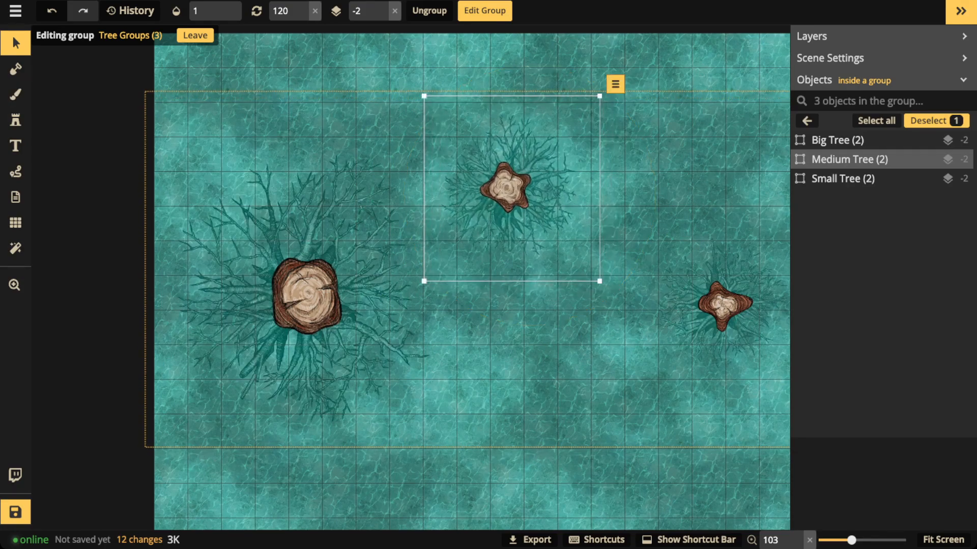
left_click(15, 171)
left_click(16, 171)
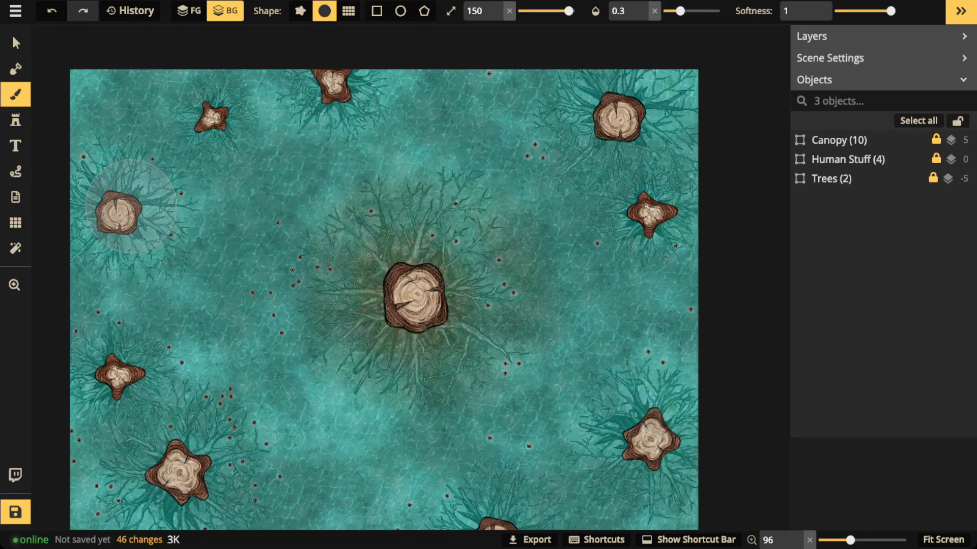
Paint soft brown sediment on the background around the roots of the left, top and right edge trees, with brush size 150 and opacity 0.3
mouse_move(129, 197)
left_mouse_down()
mouse_move(101, 202)
mouse_move(98, 222)
mouse_move(152, 224)
mouse_move(128, 182)
mouse_move(104, 190)
mouse_move(99, 211)
mouse_move(115, 231)
mouse_move(142, 219)
mouse_move(131, 195)
mouse_move(101, 242)
mouse_move(123, 239)
mouse_move(131, 201)
left_mouse_up()
mouse_move(110, 342)
left_mouse_down()
mouse_move(99, 377)
mouse_move(145, 368)
mouse_move(120, 360)
mouse_move(98, 383)
mouse_move(144, 384)
mouse_move(152, 375)
mouse_move(144, 363)
mouse_move(112, 366)
mouse_move(116, 413)
mouse_move(169, 444)
mouse_move(153, 460)
mouse_move(179, 500)
mouse_move(194, 490)
mouse_move(193, 426)
mouse_move(172, 419)
mouse_move(146, 470)
mouse_move(189, 434)
left_mouse_up()
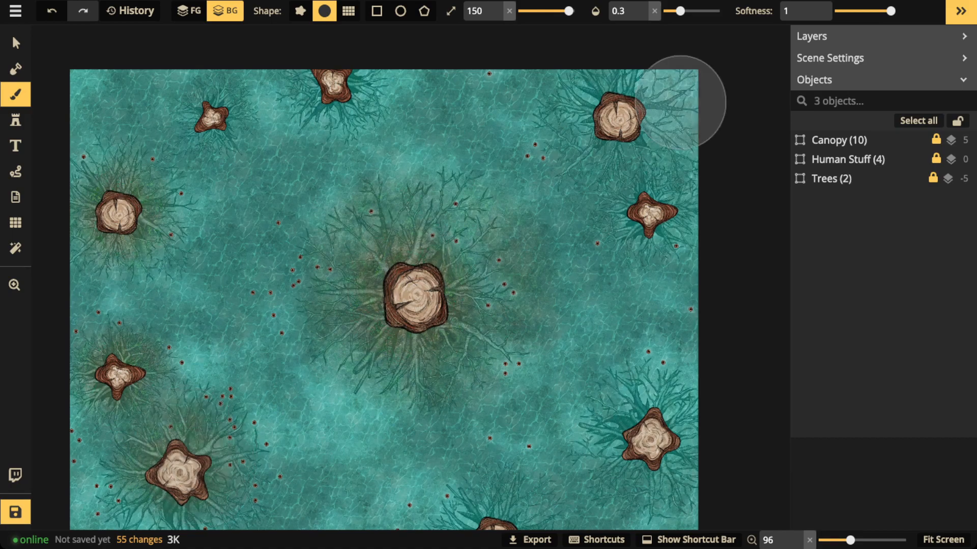
left_click(209, 125)
left_click(211, 127)
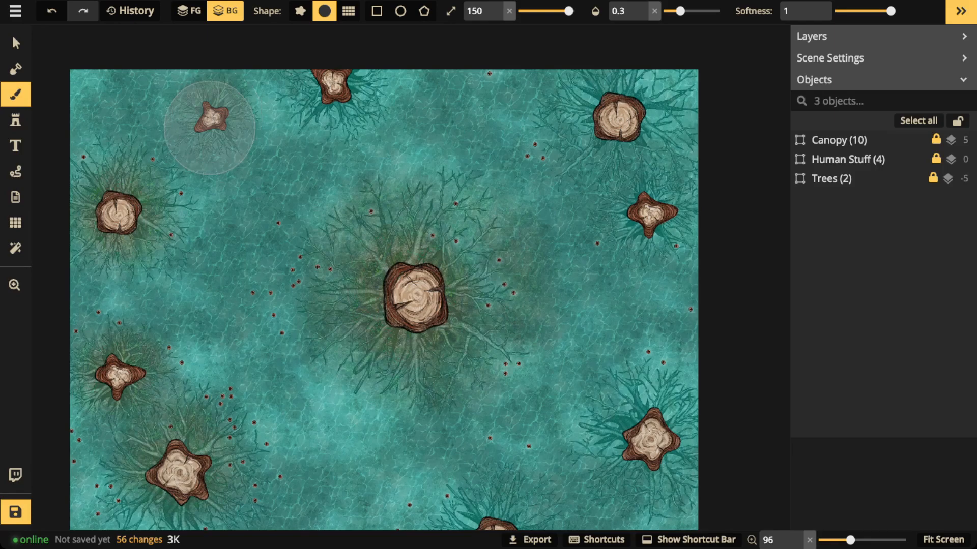
left_click(212, 114)
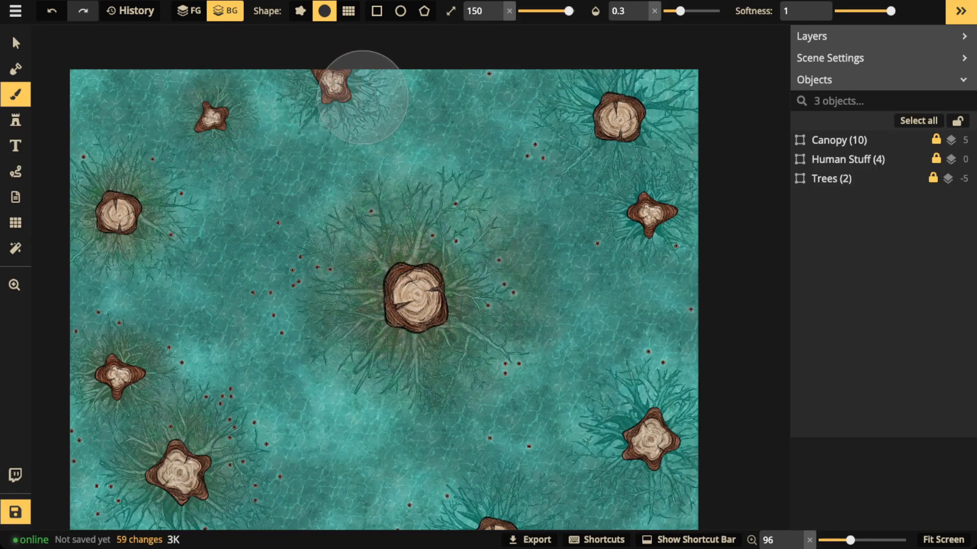
left_click(318, 90)
left_click(332, 102)
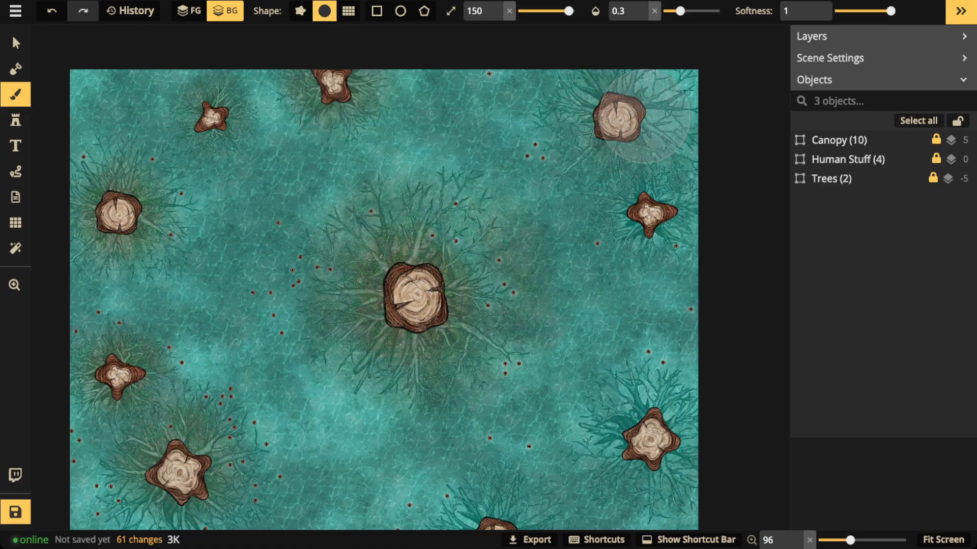
left_click(600, 75)
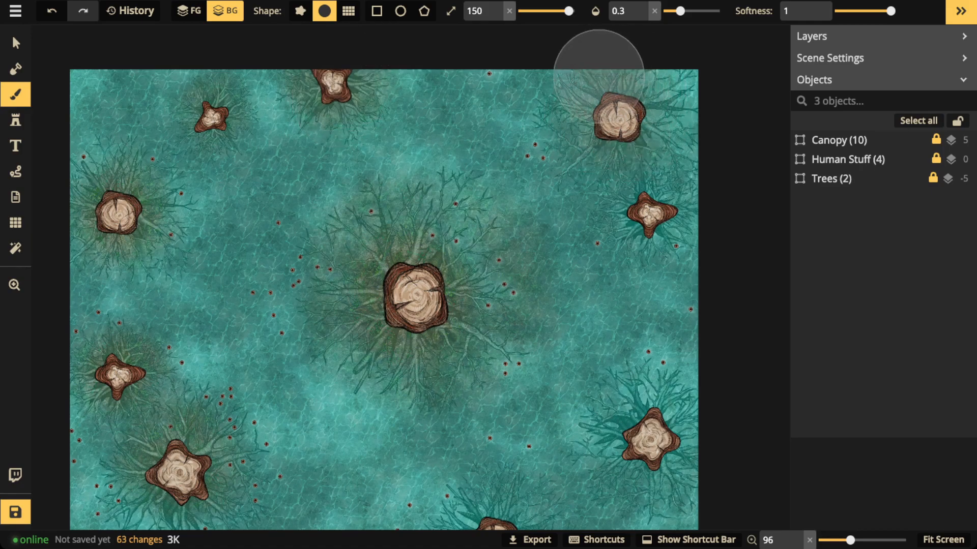
left_click(577, 97)
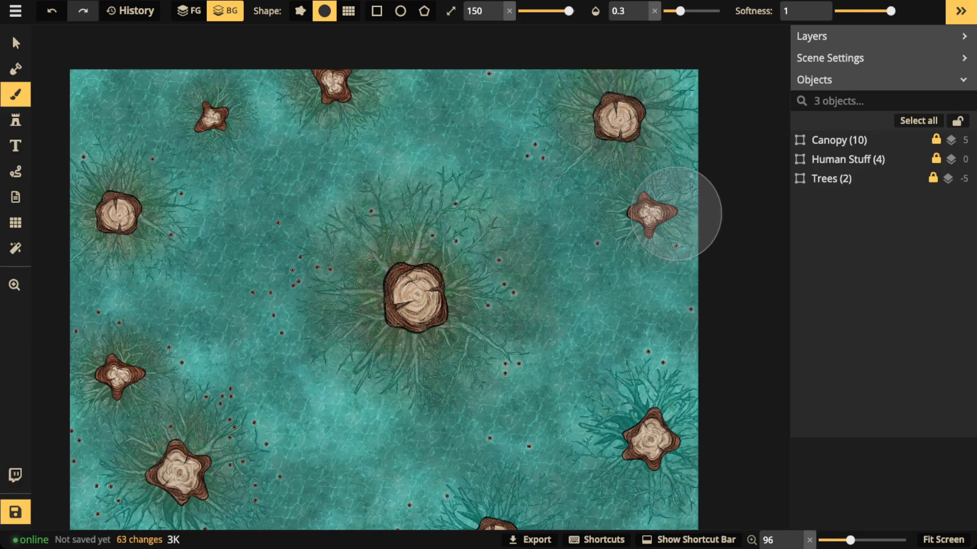
left_click(648, 486)
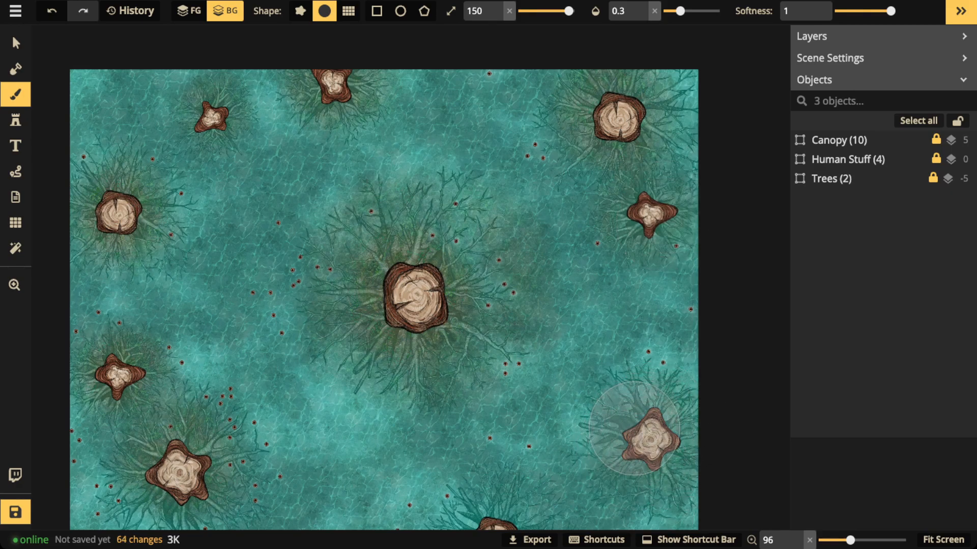
Paint soft brown sediment on the background around the roots of the lower-right and bottom-edge trees, with brush size 150 and opacity 0.3
mouse_move(677, 419)
left_mouse_down()
mouse_move(634, 406)
mouse_move(633, 440)
left_mouse_up()
left_click_drag(412, 429, 412, 280)
mouse_move(480, 357)
left_mouse_down()
mouse_move(496, 369)
mouse_move(489, 361)
mouse_move(475, 392)
mouse_move(477, 379)
mouse_move(508, 388)
mouse_move(506, 399)
mouse_move(503, 357)
mouse_move(468, 388)
mouse_move(475, 367)
mouse_move(543, 375)
left_mouse_up()
key("space")
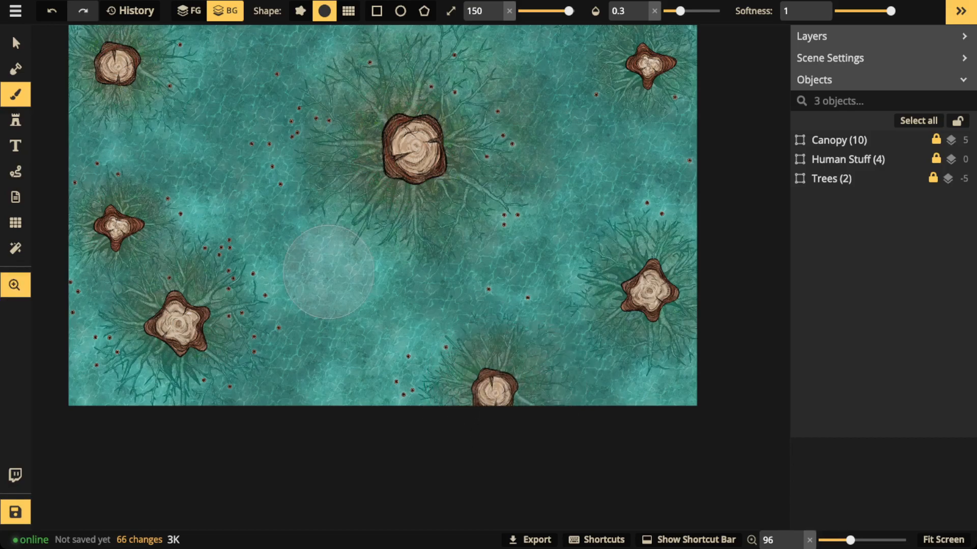
left_click_drag(203, 159, 268, 264)
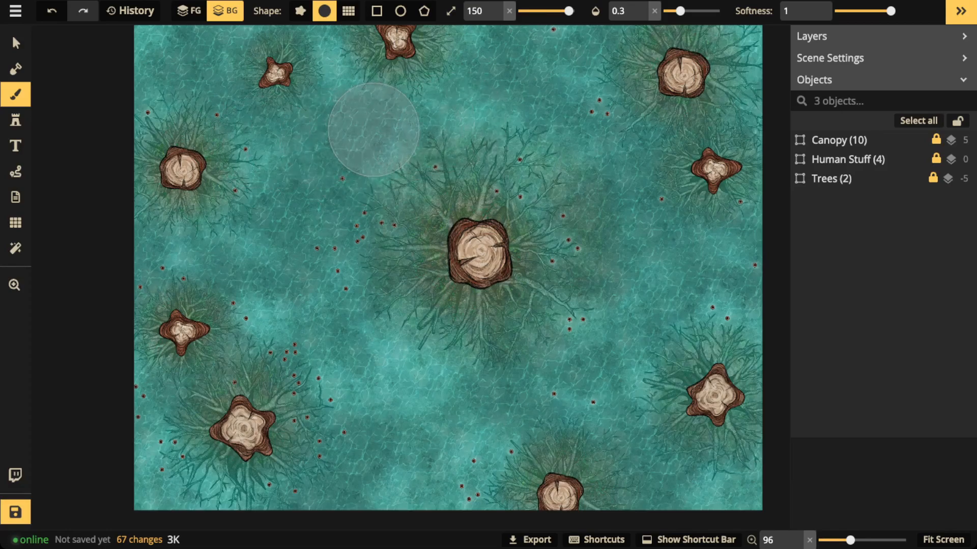
Outline two open-water areas with white freehand paths of width 5, one southwest and one northwest of the central tree
left_click(15, 172)
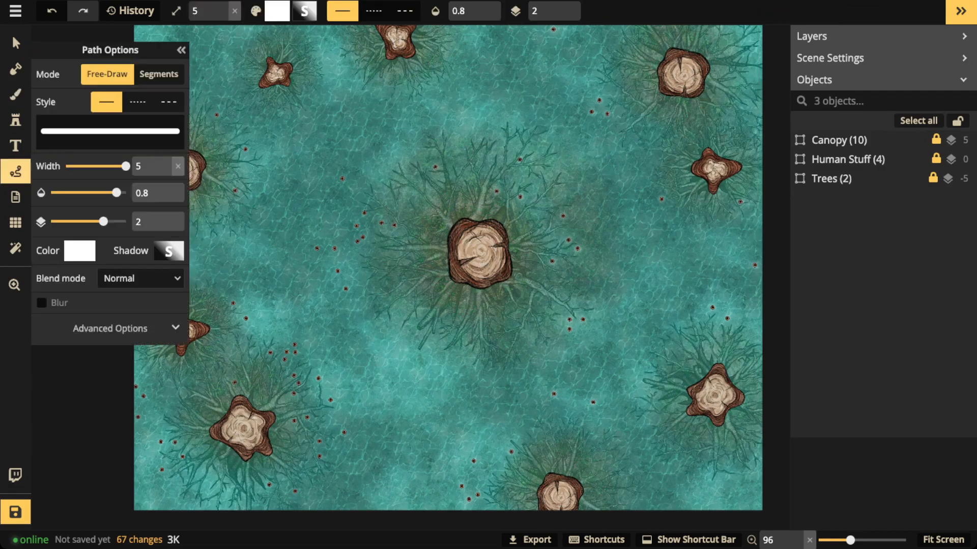
left_click_drag(318, 366, 373, 314)
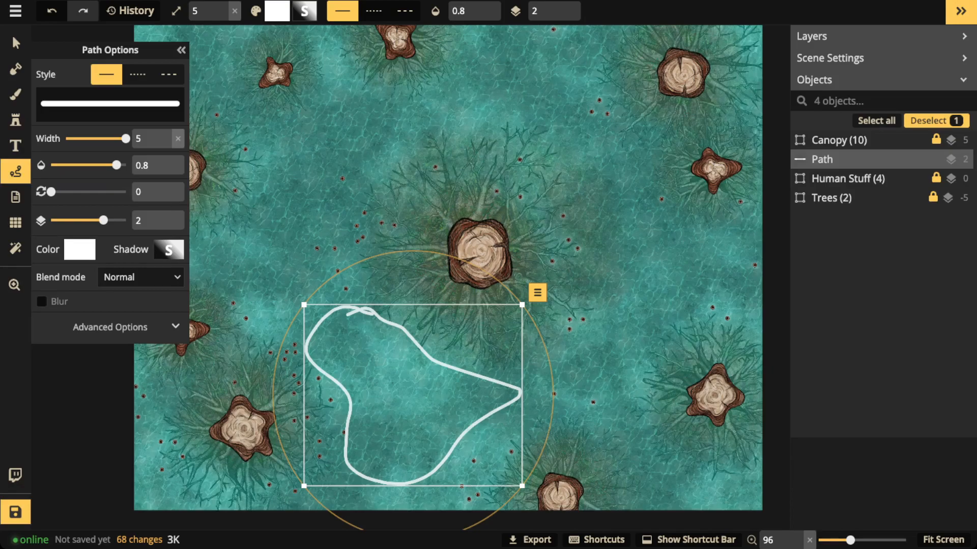
key("Escape")
left_click_drag(317, 90, 267, 132)
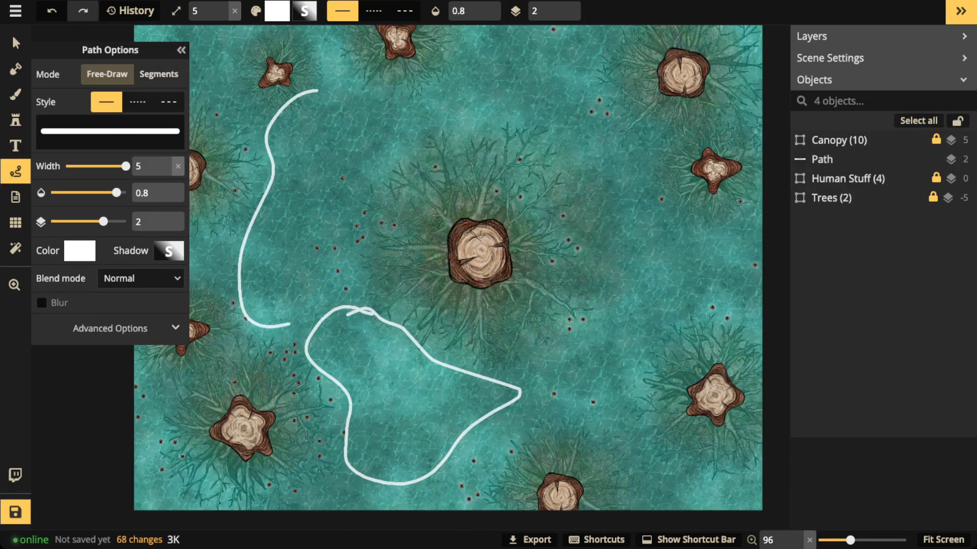
left_click_drag(409, 167, 298, 98)
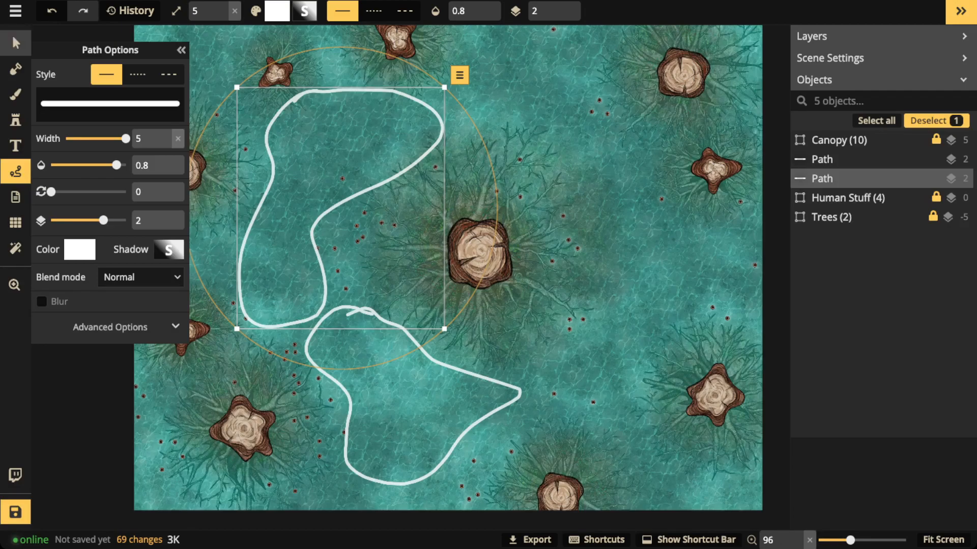
Delete both white freehand paths from the open water
left_click(15, 42)
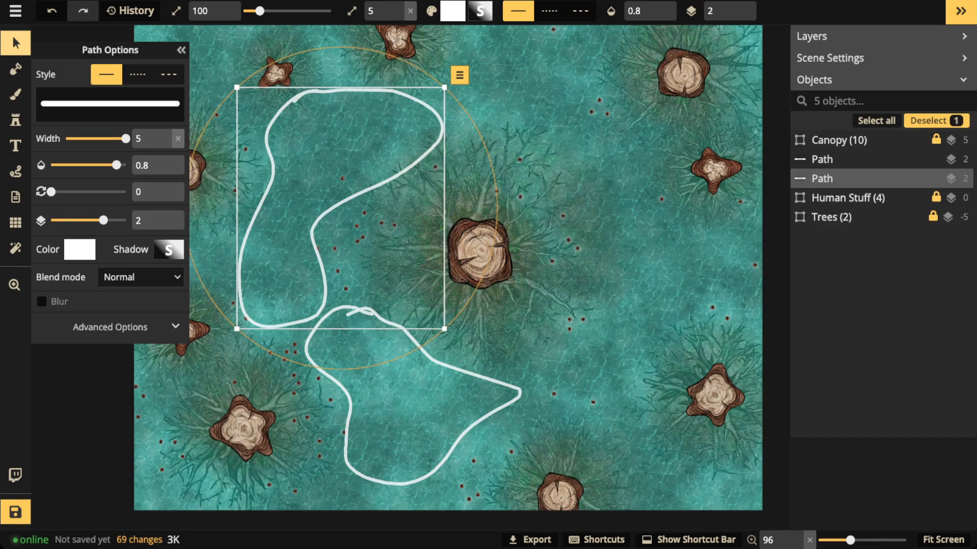
key("Delete")
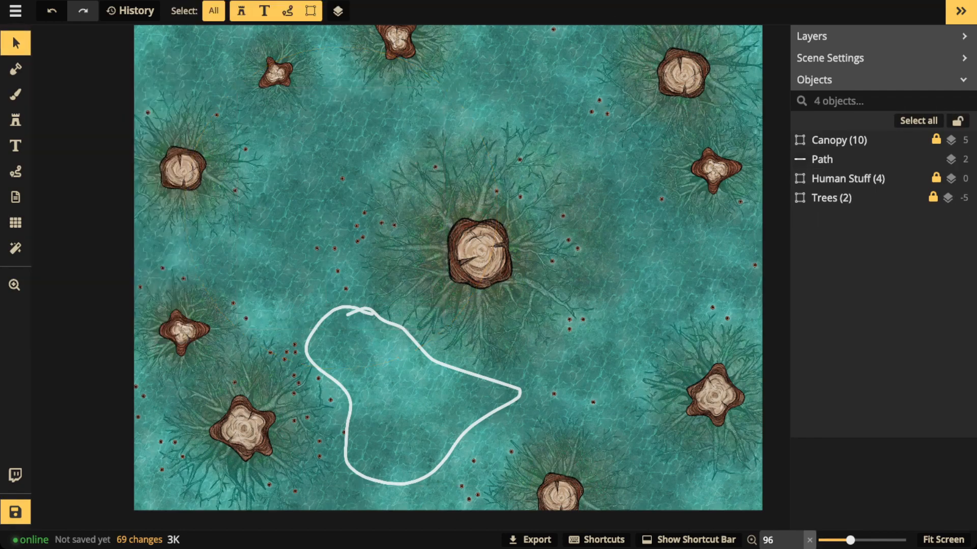
left_click(367, 312)
key("Delete")
scroll(376, 213, "down", 1)
key("space")
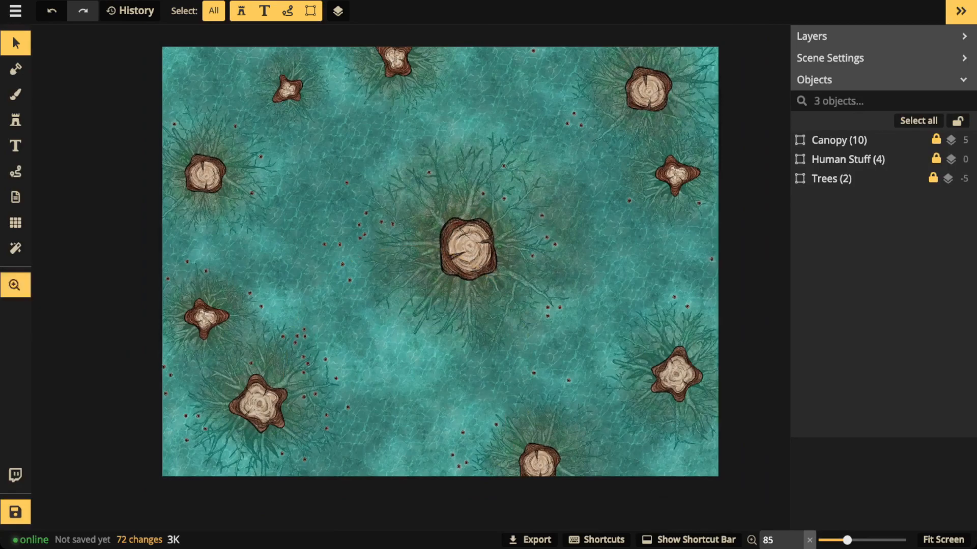
left_click_drag(376, 213, 307, 251)
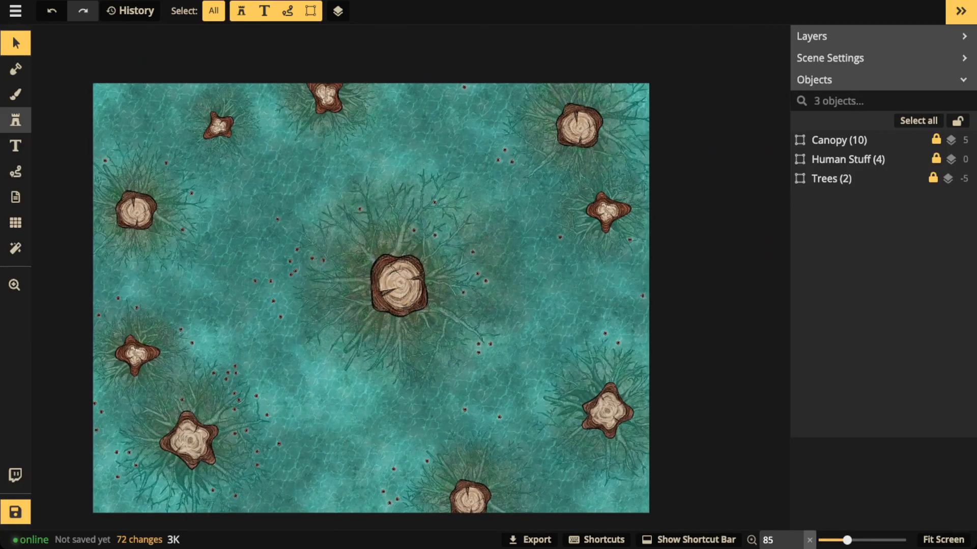
left_click(15, 121)
key("Escape")
scroll(351, 239, "down", 2)
key("space")
left_click_drag(351, 239, 398, 194)
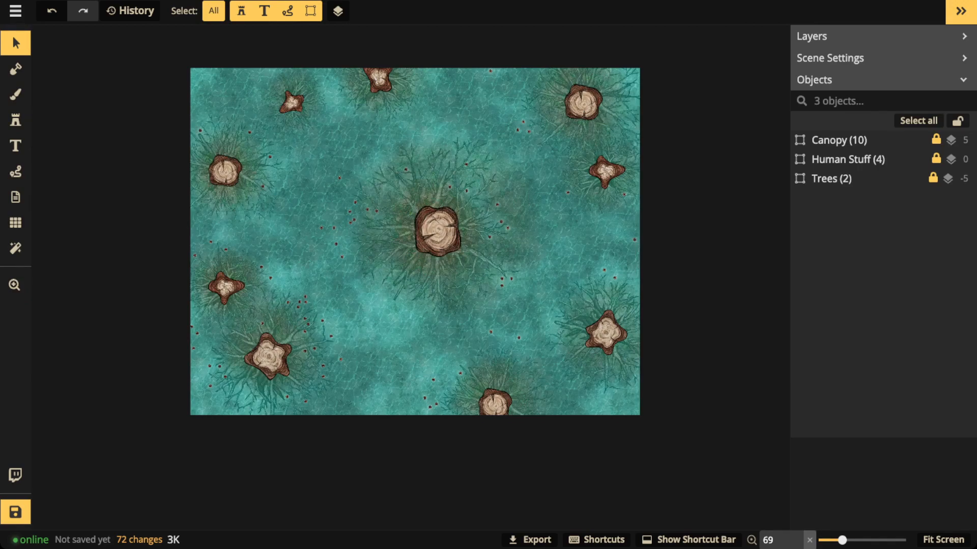
scroll(437, 231, "up", 2)
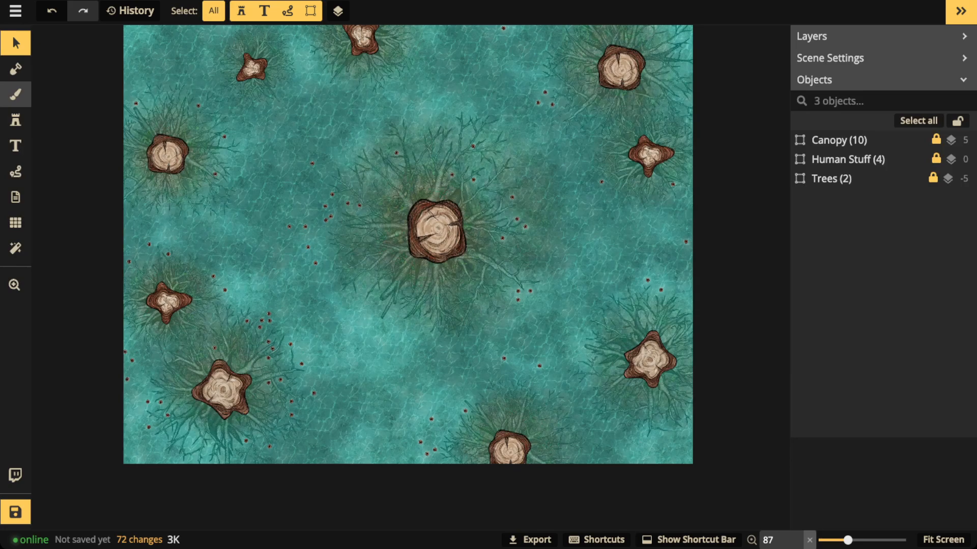
Choose the brown Forest Floor texture from the Fantasy Battlemaps 2.0 forest results for the background brush
left_click(16, 94)
left_click(68, 166)
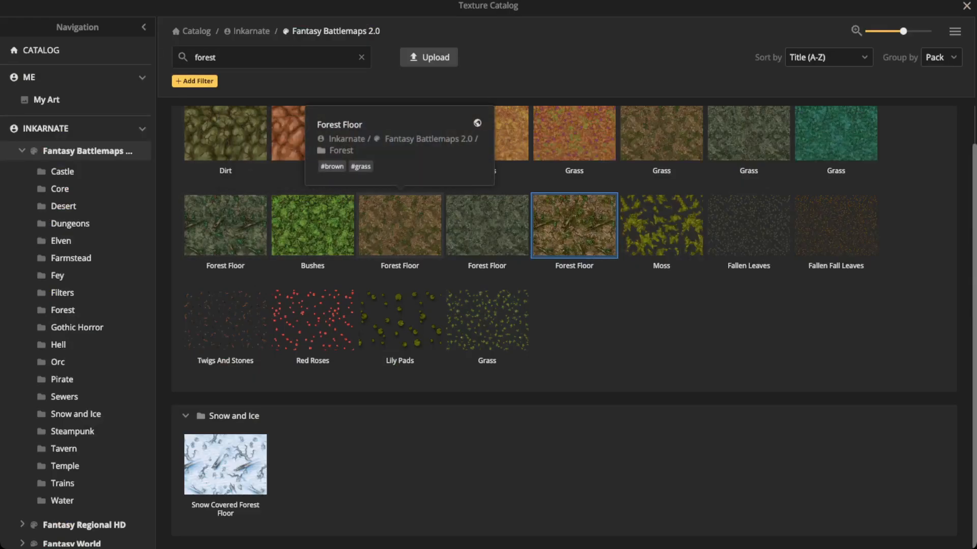
left_click(400, 225)
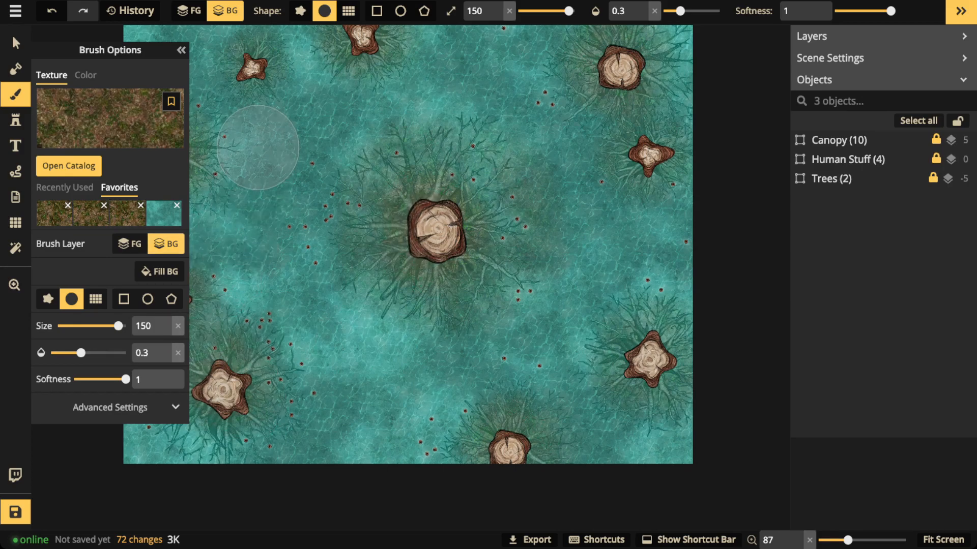
Paint faint muddy Forest Floor patches over the open background water between the trees, with brush size 150, opacity 0.3 and softness 1
left_click_drag(255, 146, 301, 168)
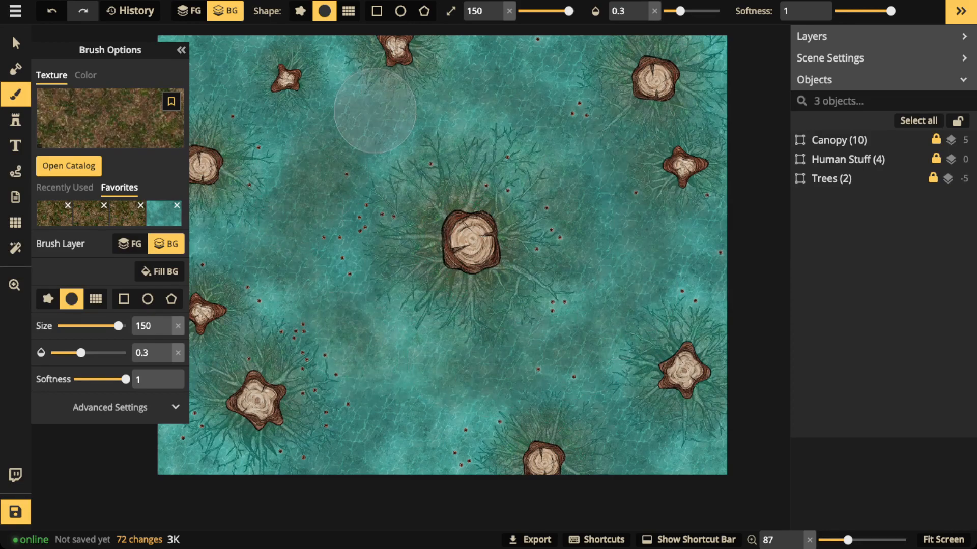
scroll(362, 381, "down", 3)
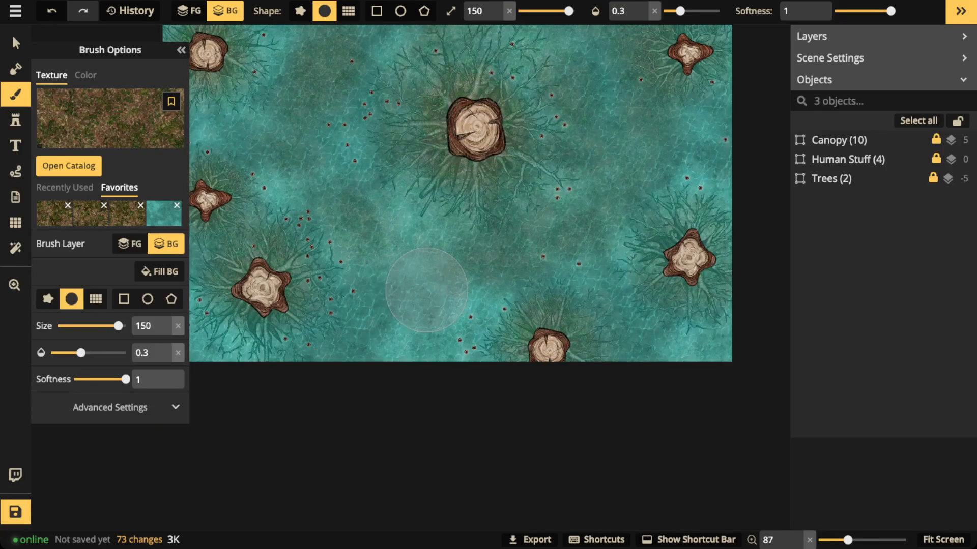
left_click_drag(426, 290, 426, 321)
key("space")
left_click_drag(422, 135, 518, 298)
mouse_move(330, 264)
left_mouse_down()
mouse_move(295, 300)
mouse_move(232, 300)
left_mouse_up()
mouse_move(330, 129)
left_mouse_down()
mouse_move(275, 90)
mouse_move(272, 122)
left_mouse_up()
key("space")
left_click_drag(697, 139, 481, 165)
left_click_drag(600, 110, 609, 138)
mouse_move(611, 314)
left_mouse_down()
mouse_move(591, 333)
mouse_move(604, 334)
left_mouse_up()
key("space")
left_click_drag(295, 291, 414, 226)
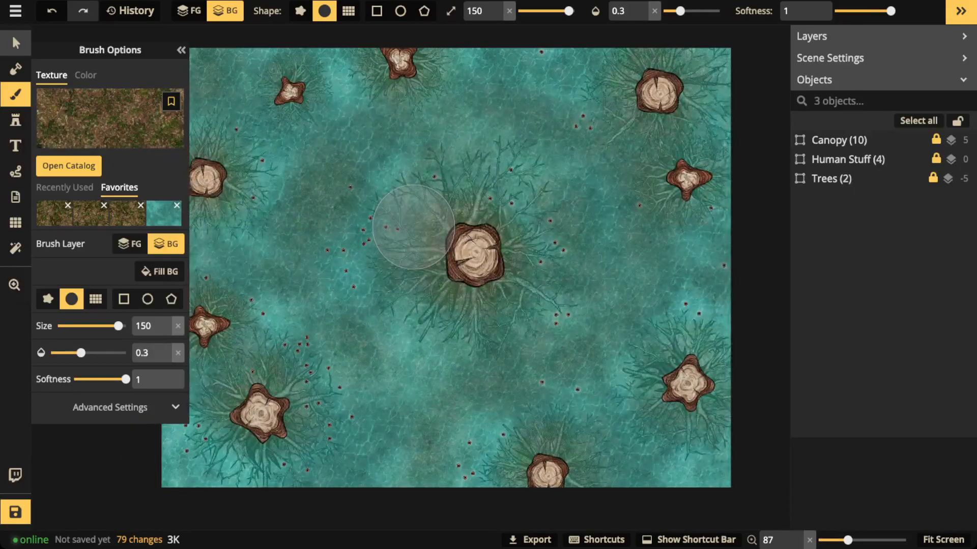
left_click(15, 43)
scroll(373, 218, "down", 3)
left_click_drag(428, 256, 378, 202)
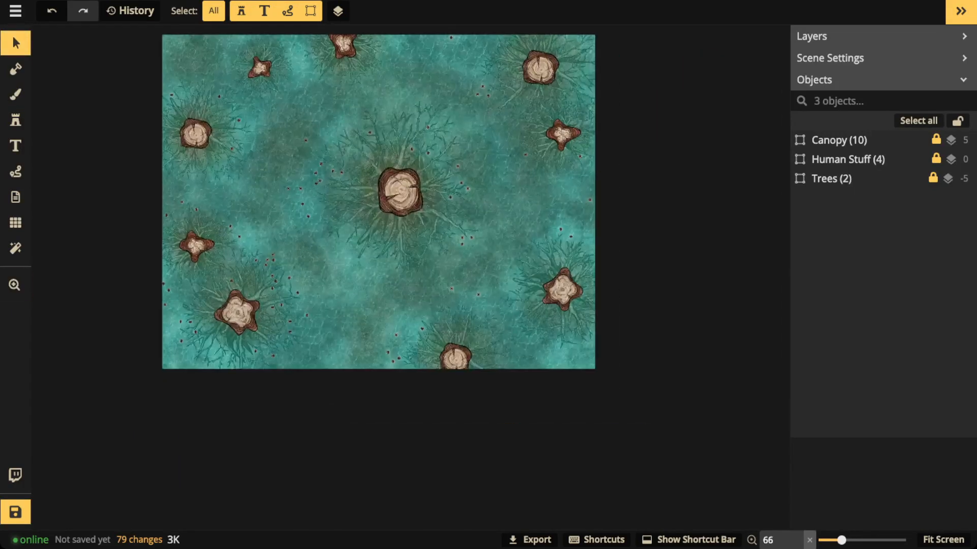
left_click_drag(382, 150, 387, 204)
scroll(387, 224, "up", 2)
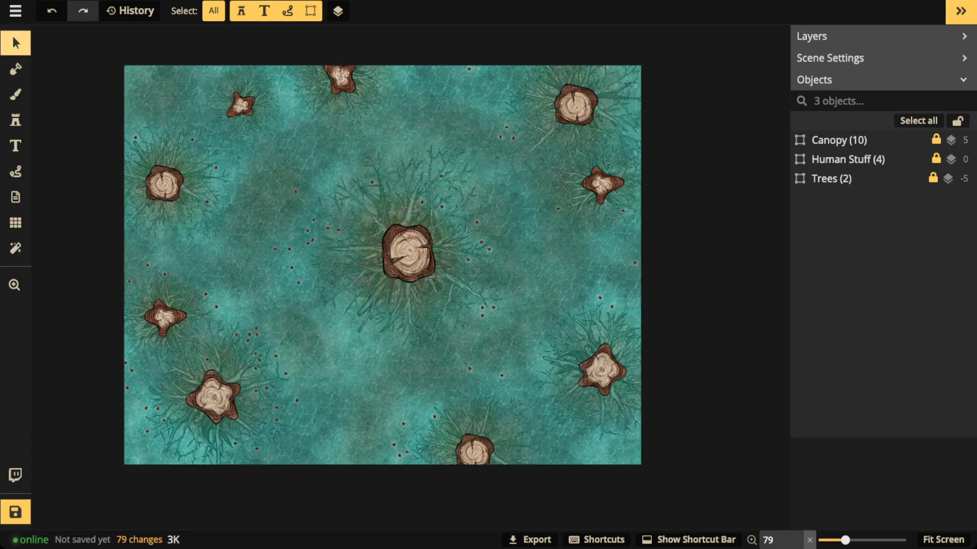
Load the favorite teal water texture into the background brush and lower its brightness filter to 36
left_click(15, 95)
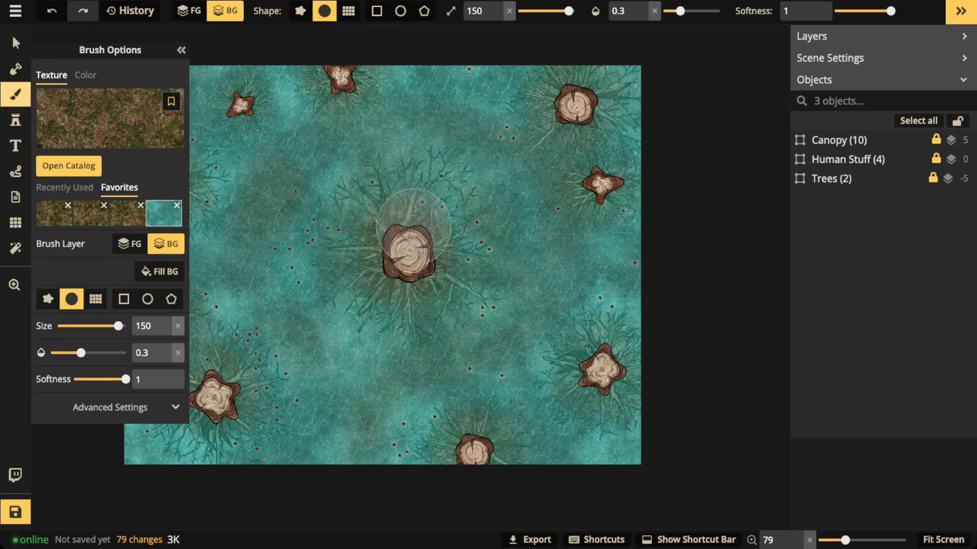
left_click(140, 120)
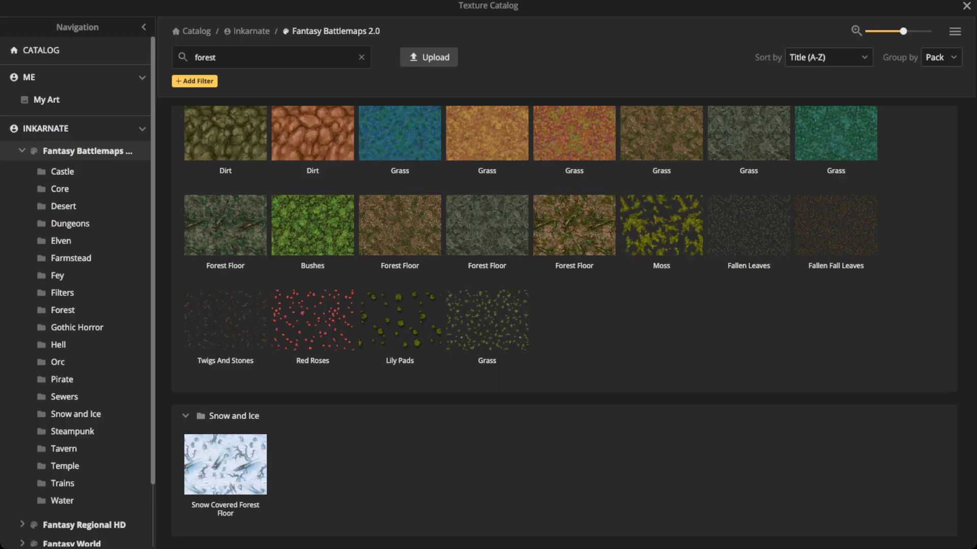
scroll(312, 320, "up", 1)
key("Escape")
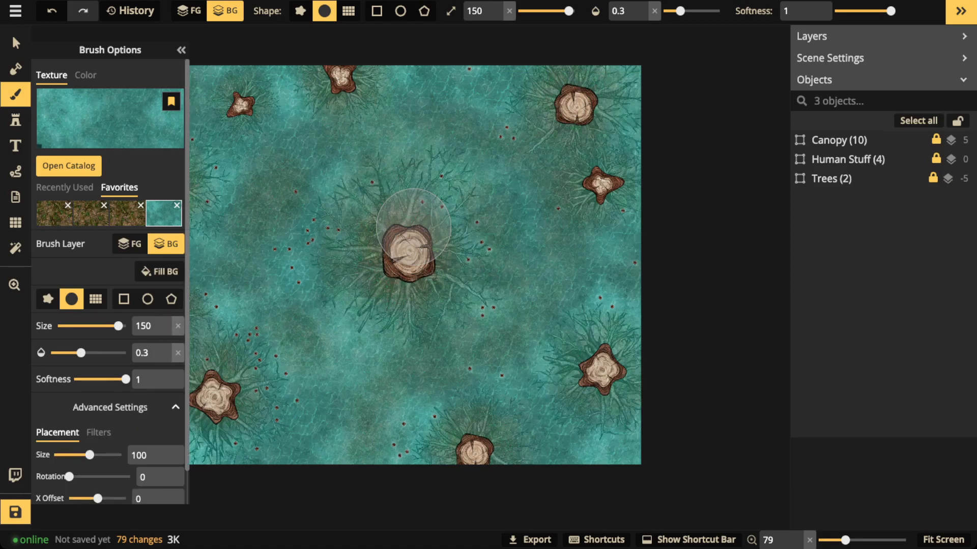
scroll(110, 280, "down", 1)
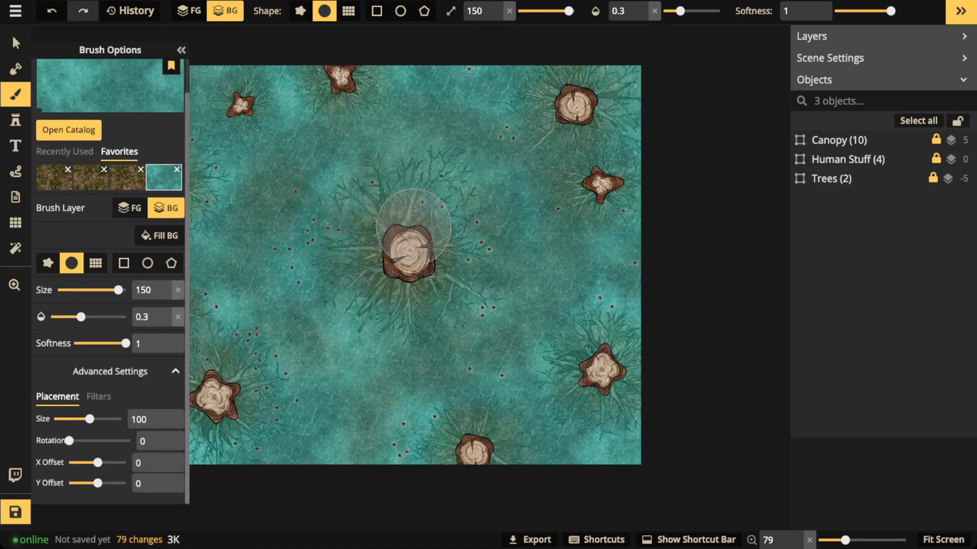
left_click(98, 396)
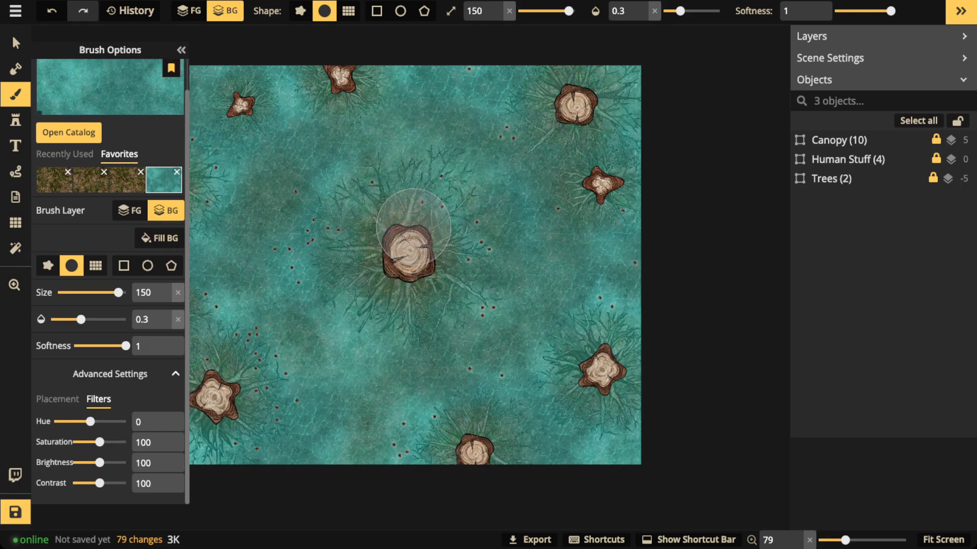
left_click_drag(100, 462, 85, 462)
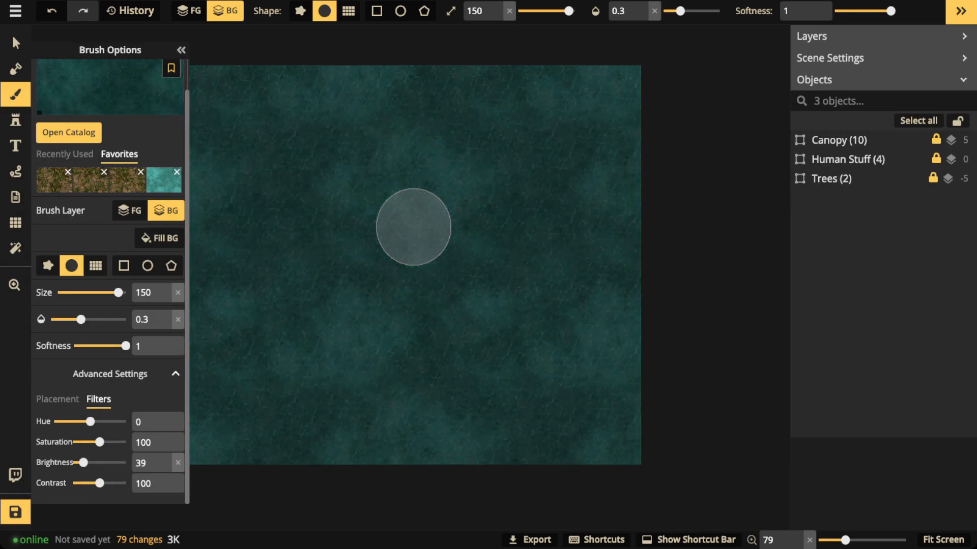
Paint darkened water on the background in the map's top-left corner and the open channel west of the central tree, at opacity 0.3
scroll(406, 242, "down", 2)
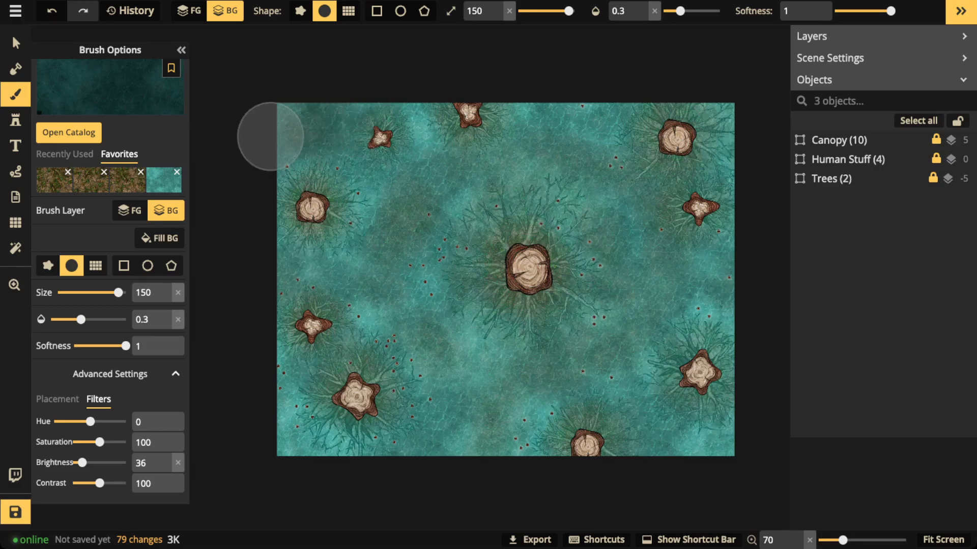
left_click_drag(312, 99, 262, 122)
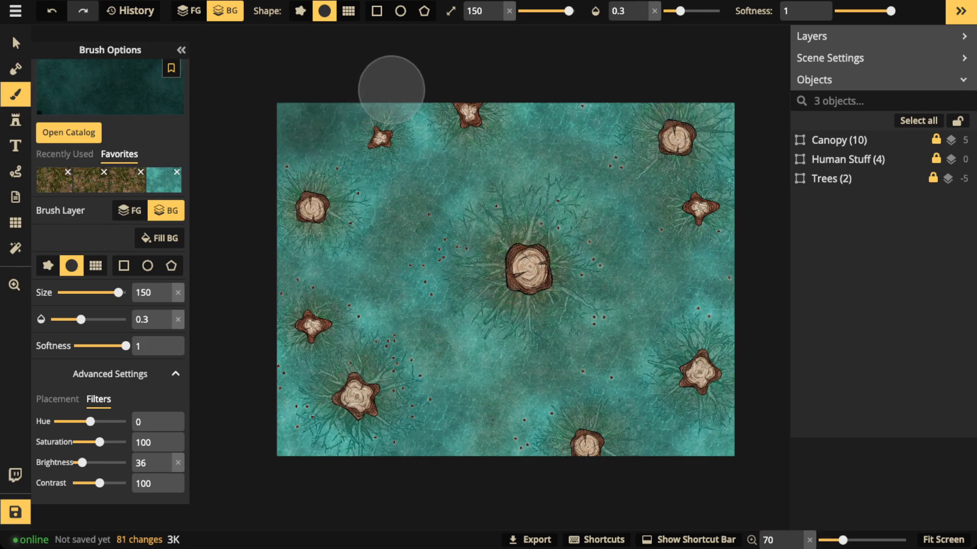
left_click_drag(314, 100, 272, 117)
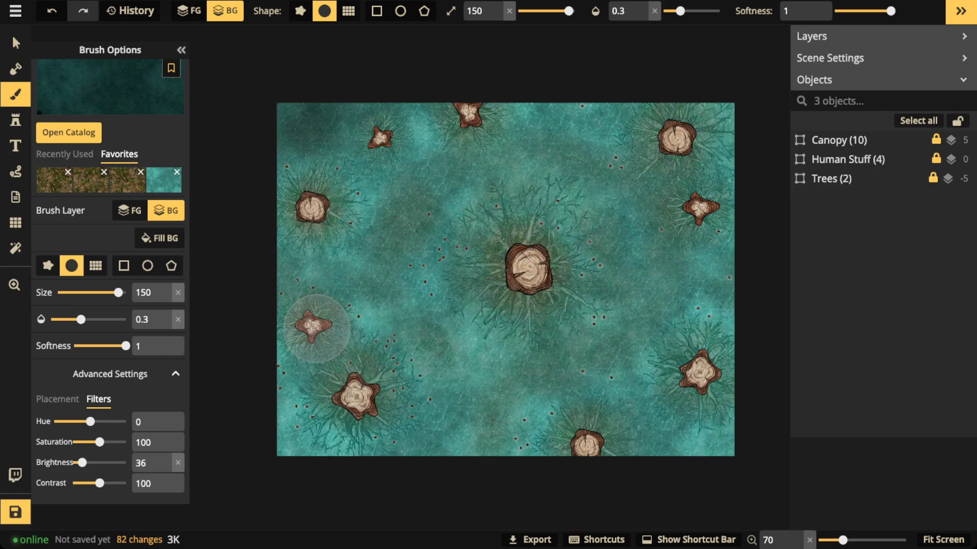
left_click_drag(510, 208, 480, 242)
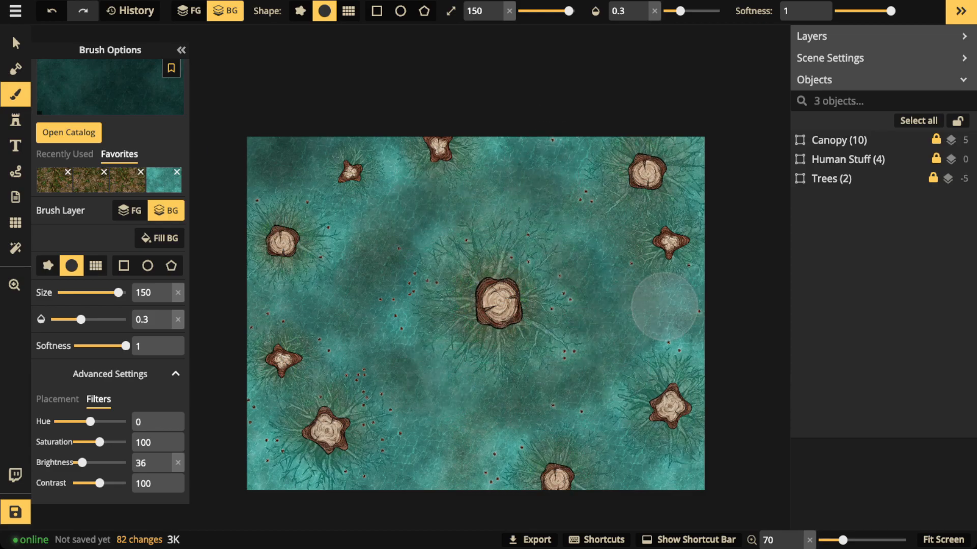
left_click(440, 299)
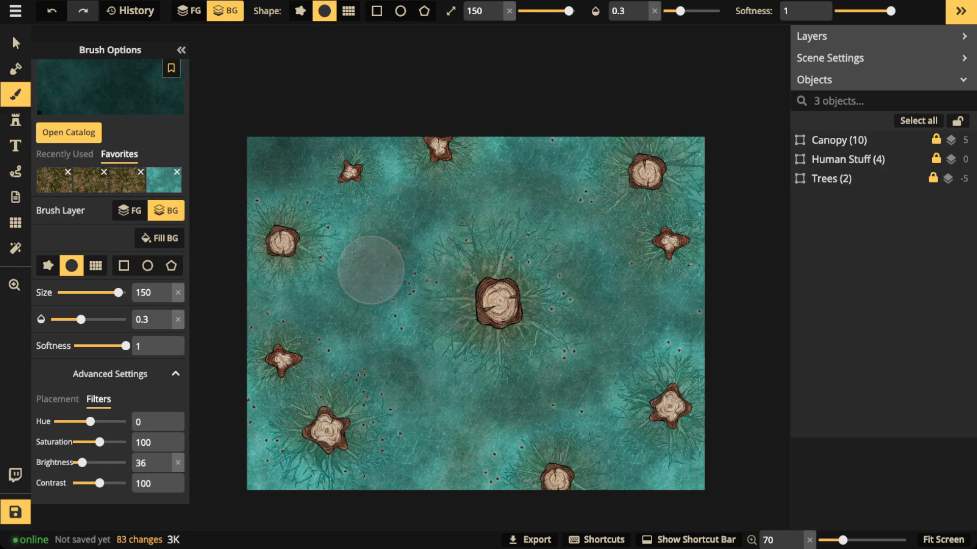
left_click(385, 251)
left_click(308, 301)
left_click_drag(356, 280, 368, 345)
left_click_drag(349, 303, 366, 337)
mouse_move(341, 279)
left_mouse_down()
mouse_move(312, 297)
mouse_move(342, 303)
mouse_move(403, 371)
mouse_move(432, 374)
left_mouse_up()
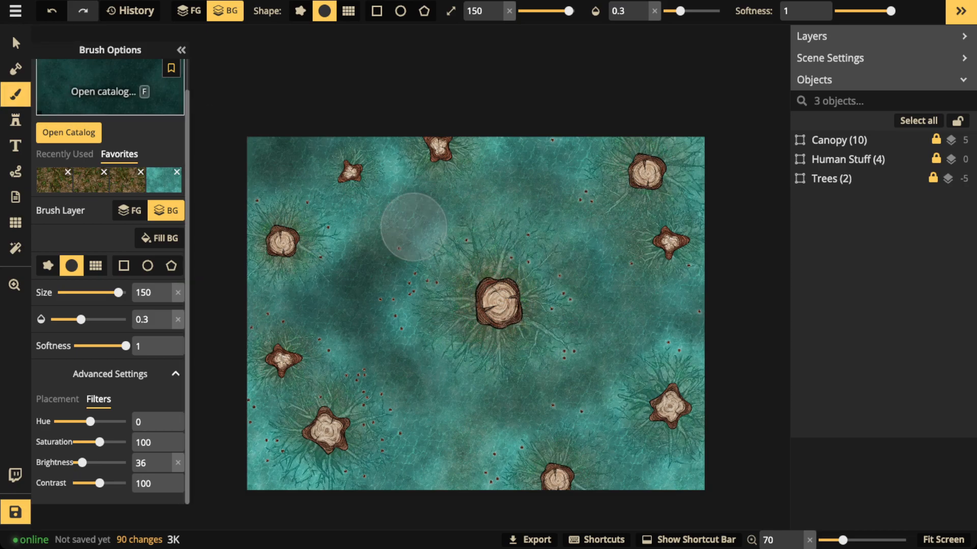
Restore the map to the last Forest Floor stroke in the change history, and redo only the first five dark water strokes
left_click(130, 10)
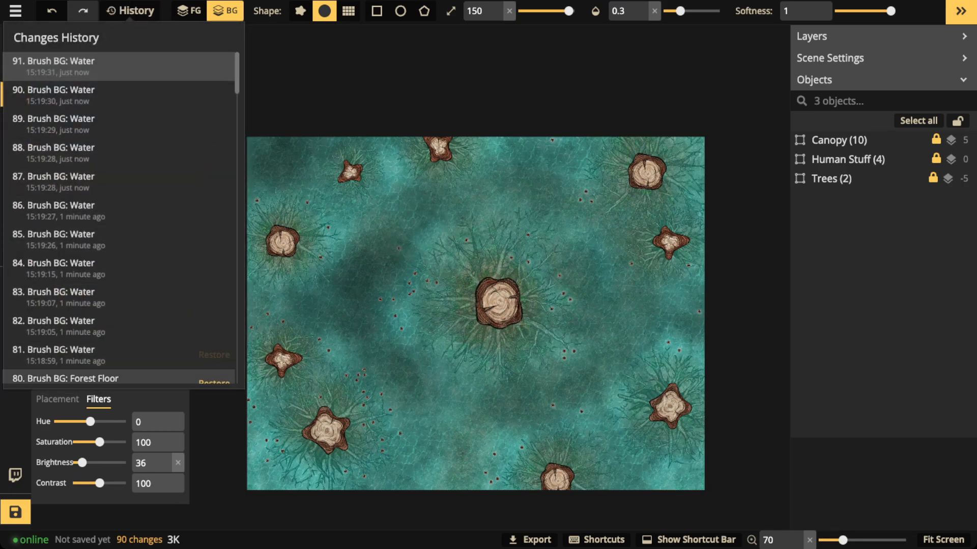
left_click(213, 382)
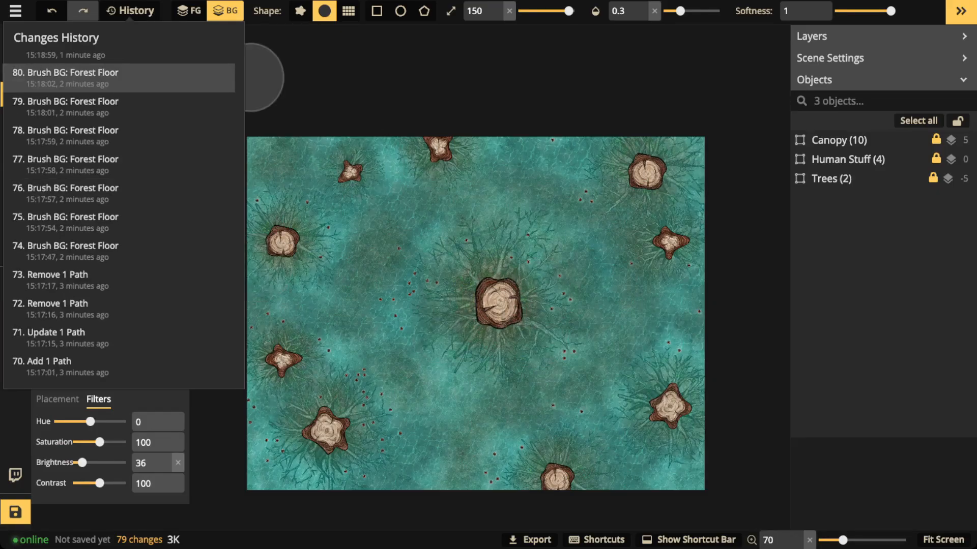
left_click(83, 10)
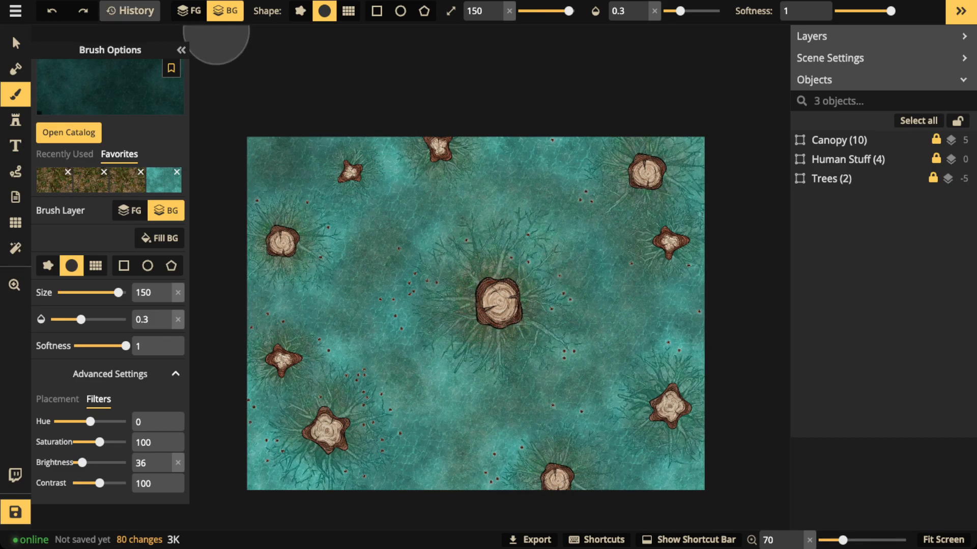
left_click(83, 10)
left_click(83, 11)
left_click(83, 10)
left_click(83, 10)
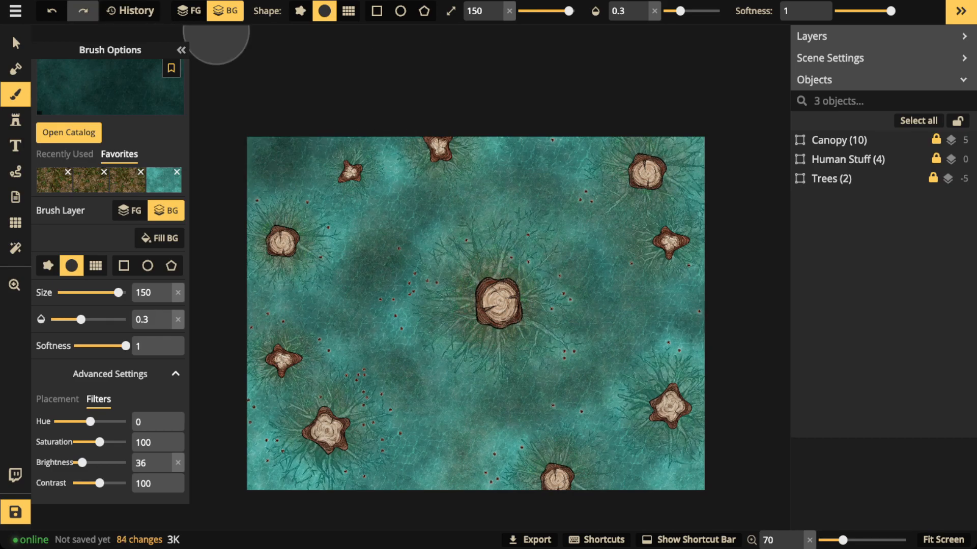
Examine the water shading, submerged roots and muddy patches around the central tree and across the western half of the map
left_click(15, 43)
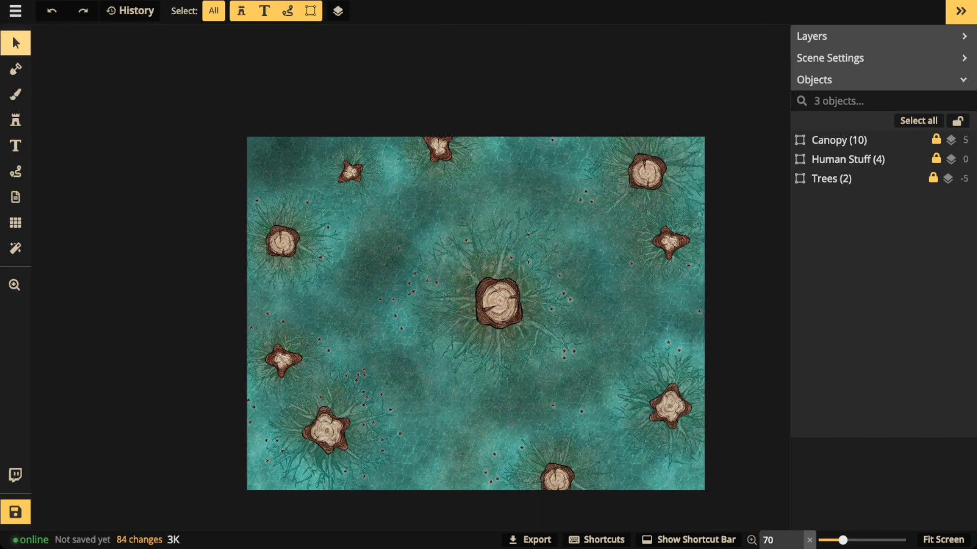
scroll(478, 245, "down", 1)
scroll(478, 245, "down", 1)
left_click_drag(478, 244, 370, 245)
scroll(324, 313, "up", 3)
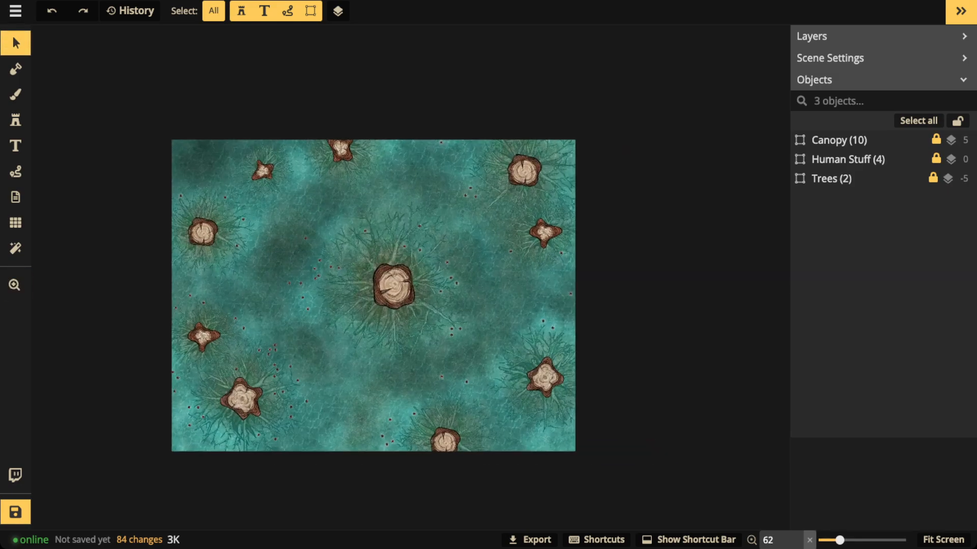
left_click_drag(310, 336, 323, 300)
scroll(310, 294, "up", 3)
scroll(306, 236, "up", 4)
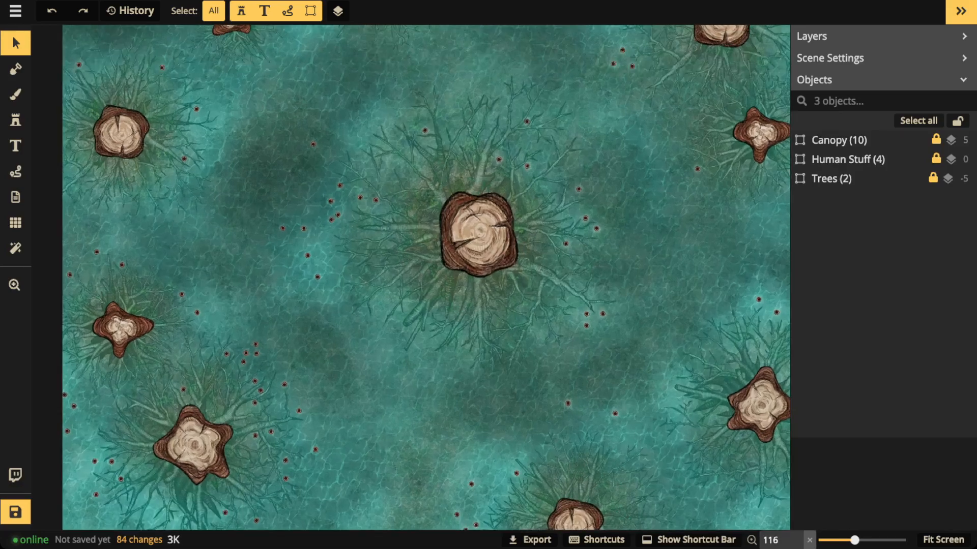
scroll(307, 233, "up", 2)
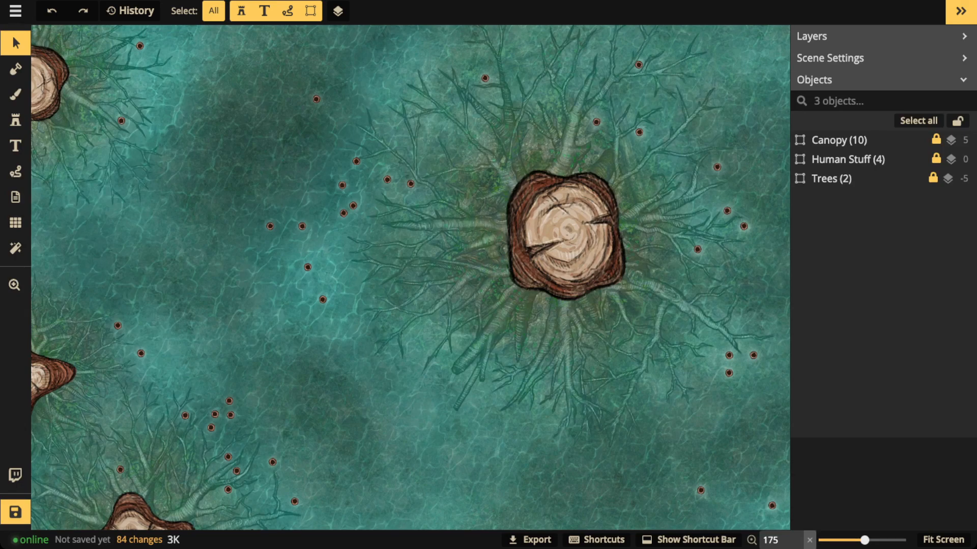
scroll(307, 233, "down", 3)
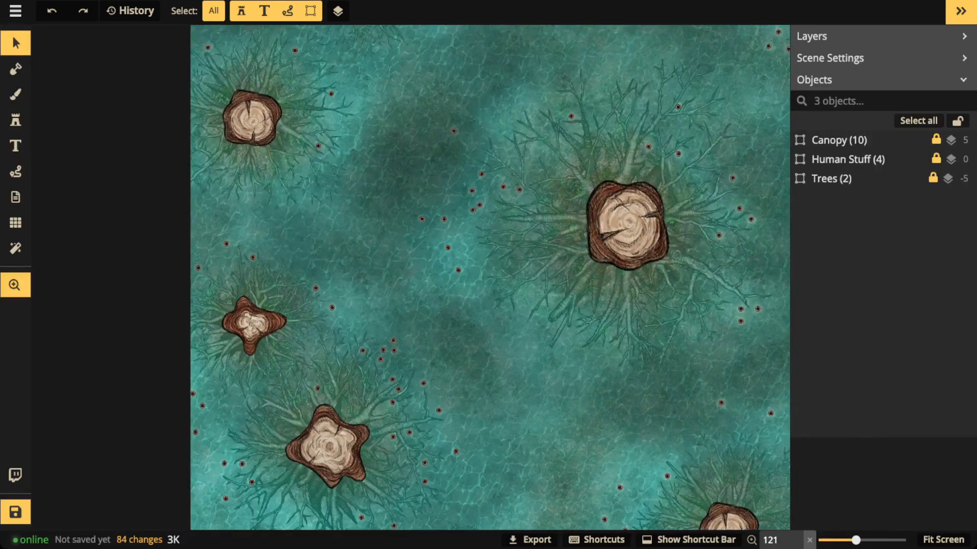
left_click_drag(489, 284, 489, 161)
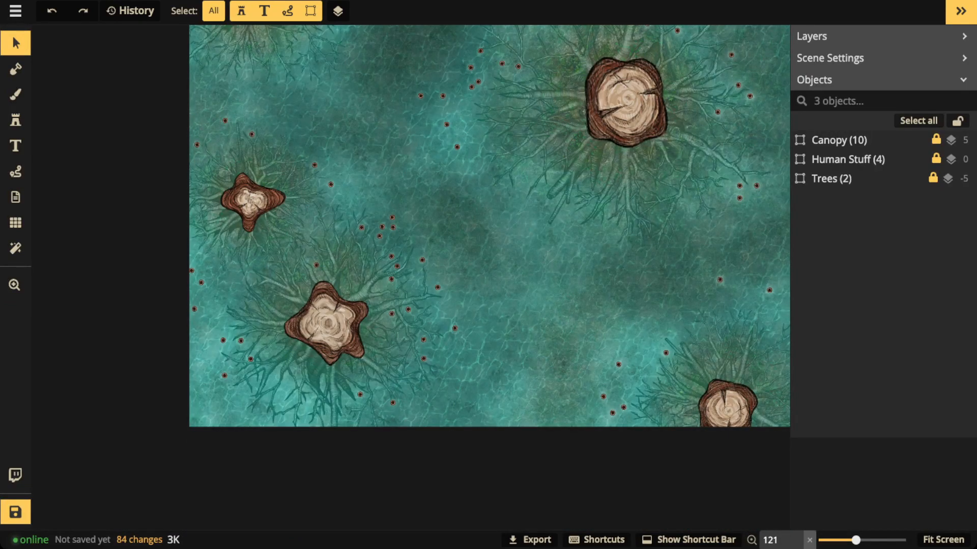
left_click_drag(490, 162, 489, 293)
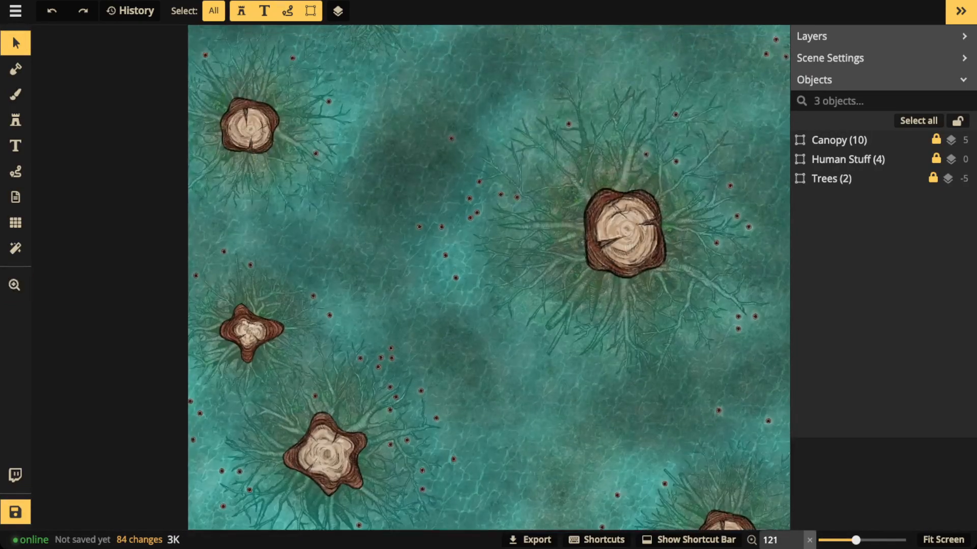
scroll(392, 214, "down", 1)
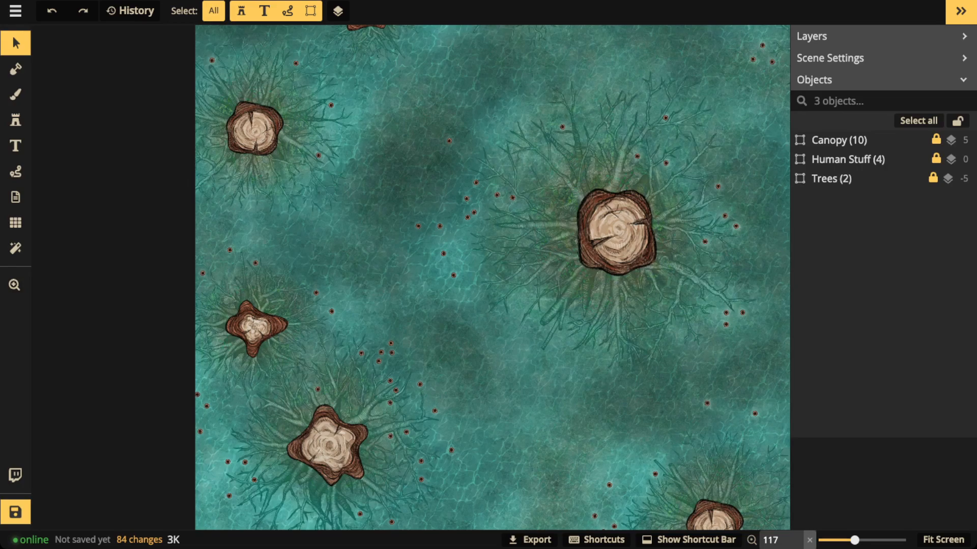
scroll(310, 183, "down", 3)
key("space")
left_click_drag(448, 270, 366, 323)
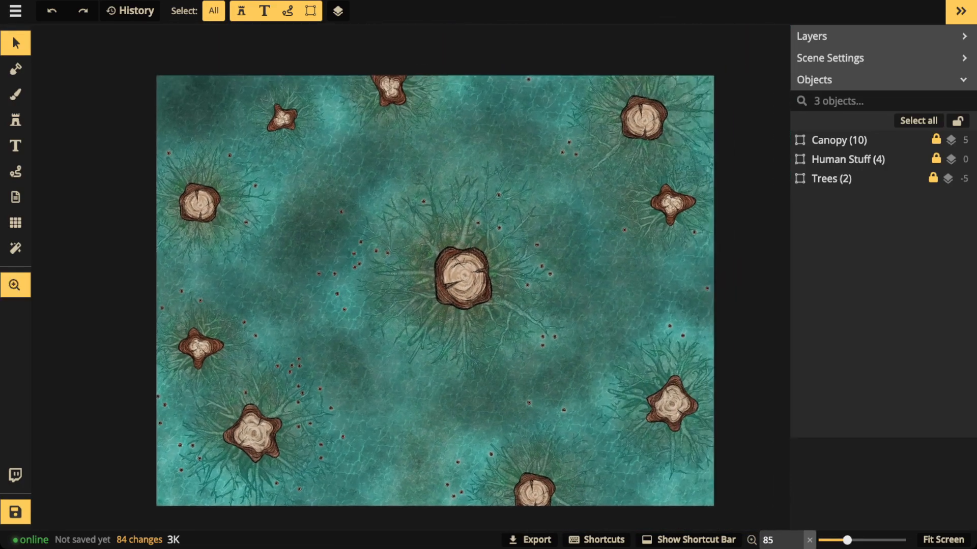
Reveal the Canopy group at opacity 1 and open it for editing with the first Autumn Birches stamp, over the central tree, selected
left_click(848, 159)
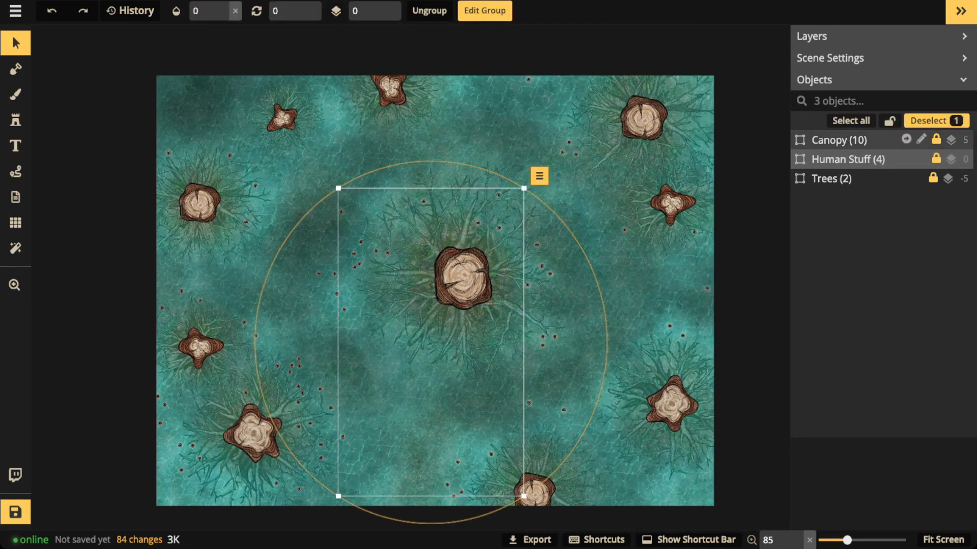
left_click(839, 140)
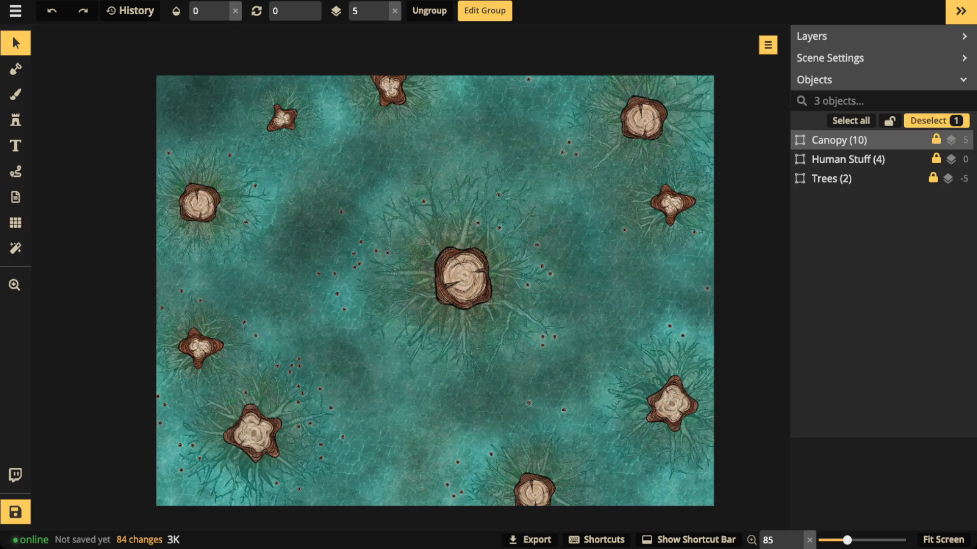
left_click(234, 11)
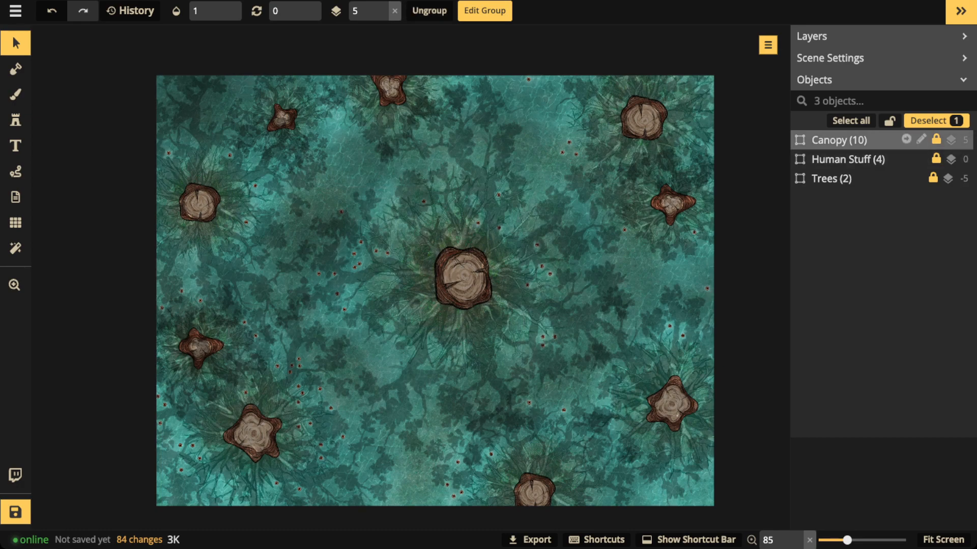
left_click(906, 139)
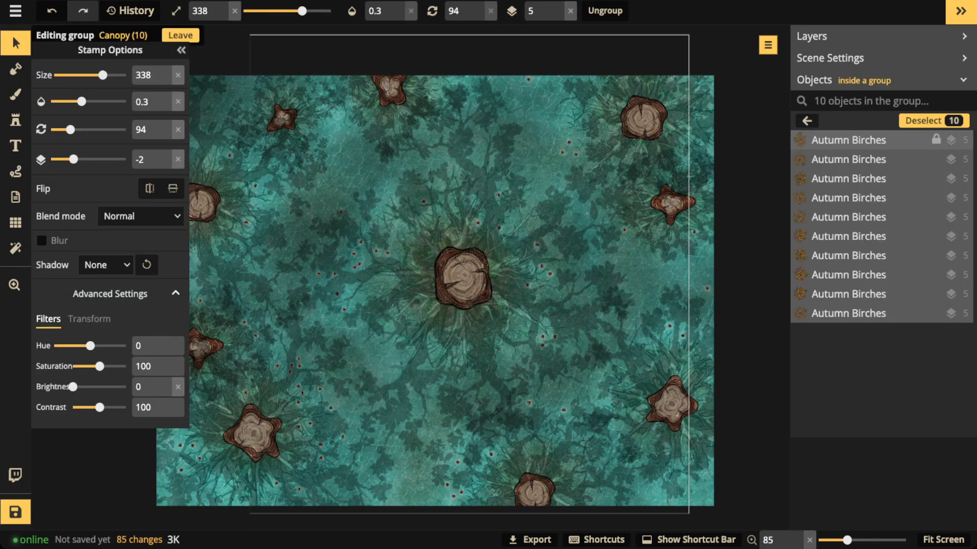
left_click(906, 140)
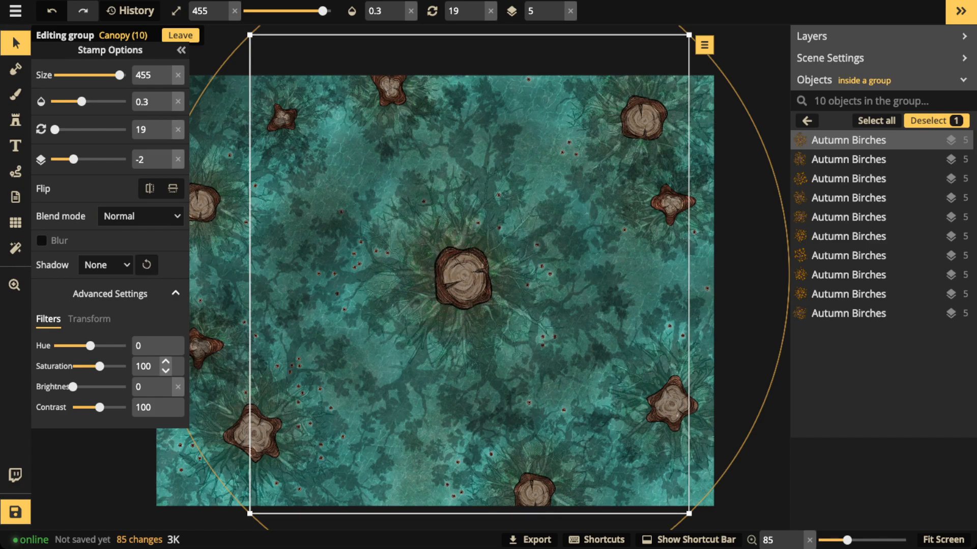
Reset the selected Autumn Birches stamp to brightness 100 and opacity 1, and black it out with brightness 0
left_click(177, 386)
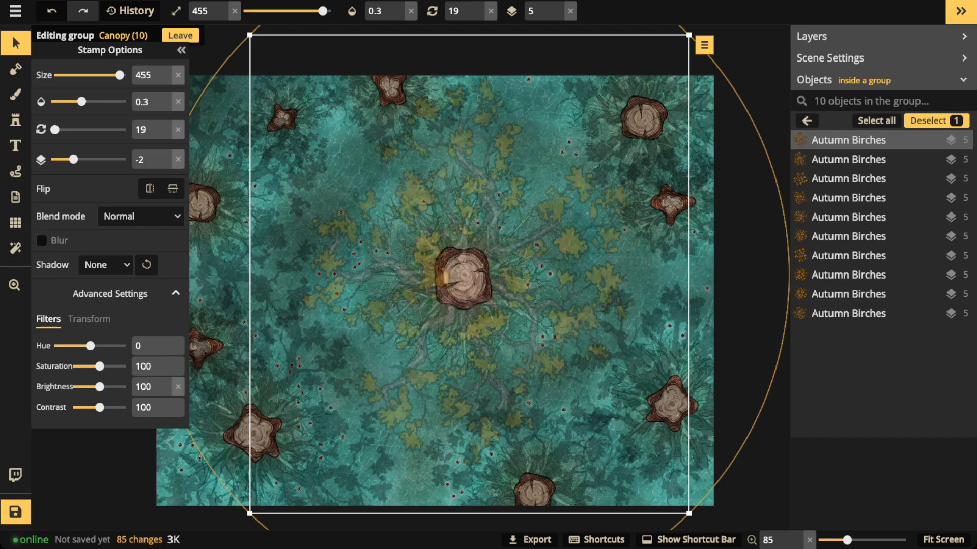
left_click(177, 102)
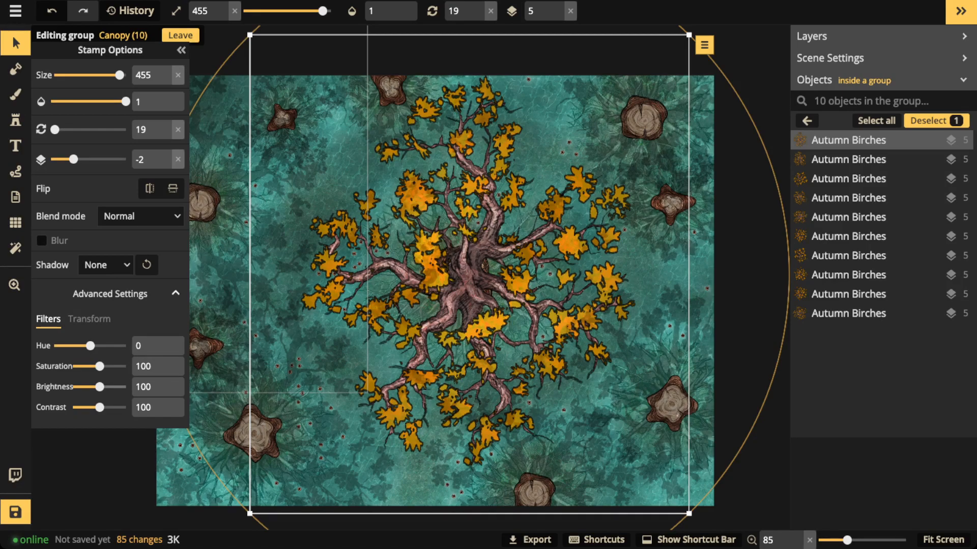
left_click_drag(100, 386, 72, 386)
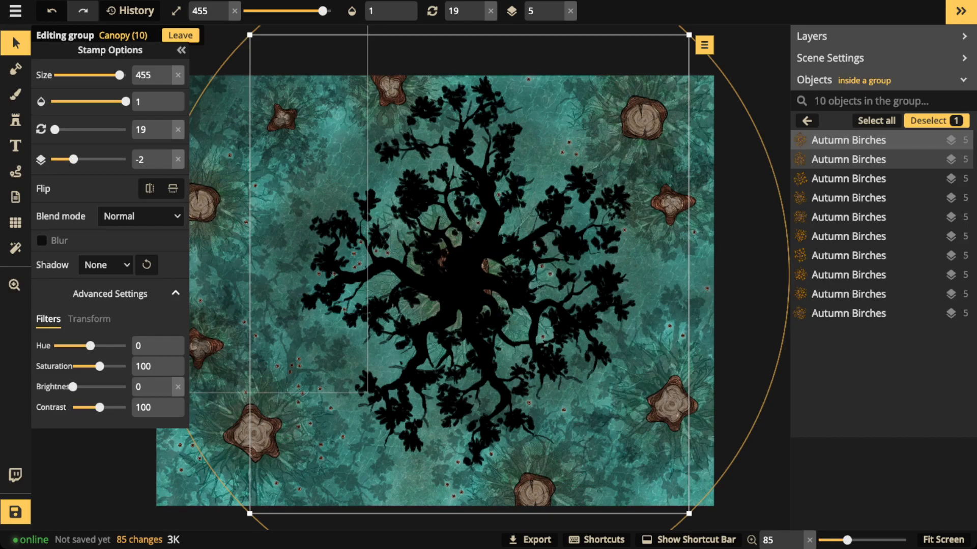
Set the opacity of the central Autumn Birches shadow stamp to 0.25
double_click(139, 102)
key("BackSpace")
type(".25")
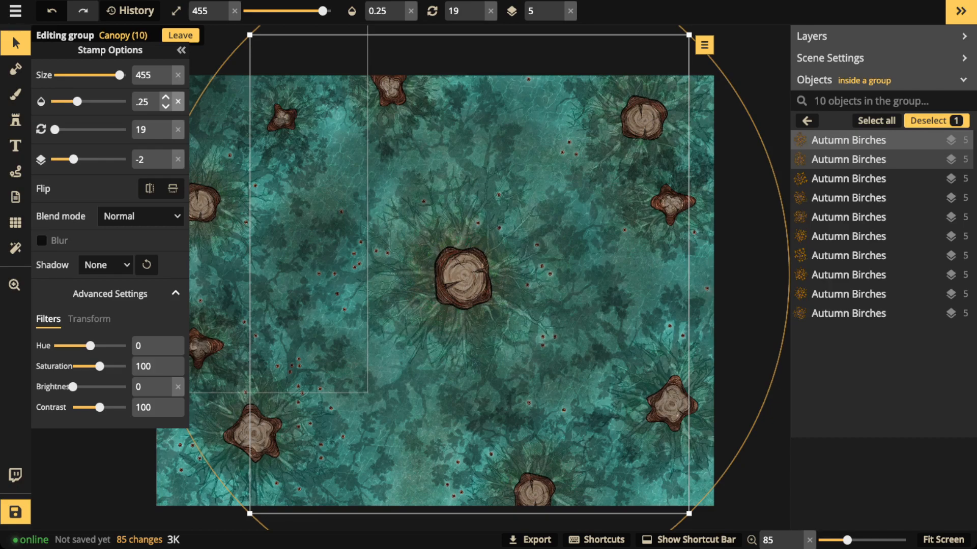
key("Return")
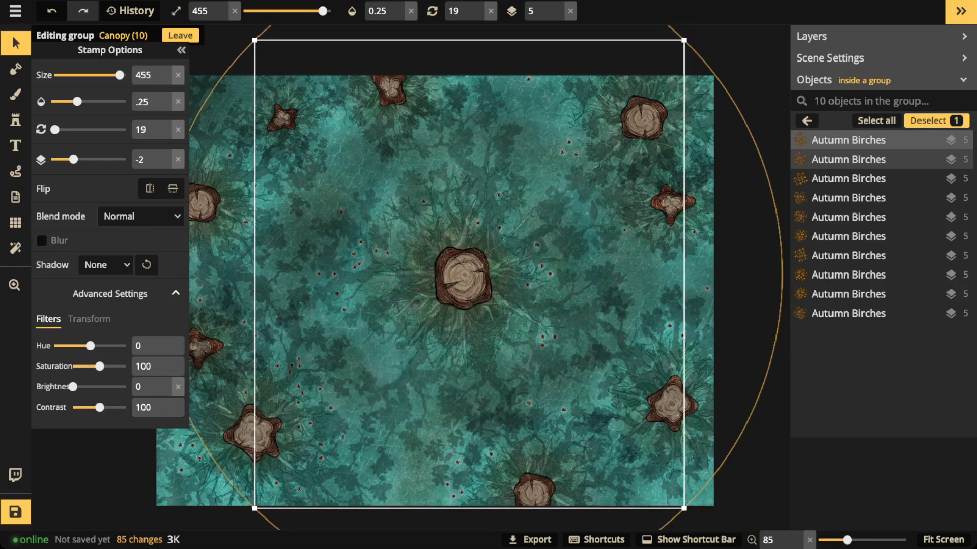
Shrink the central Autumn Birches shadow stamp to size 305
left_click_drag(120, 75, 116, 74)
left_click(148, 102)
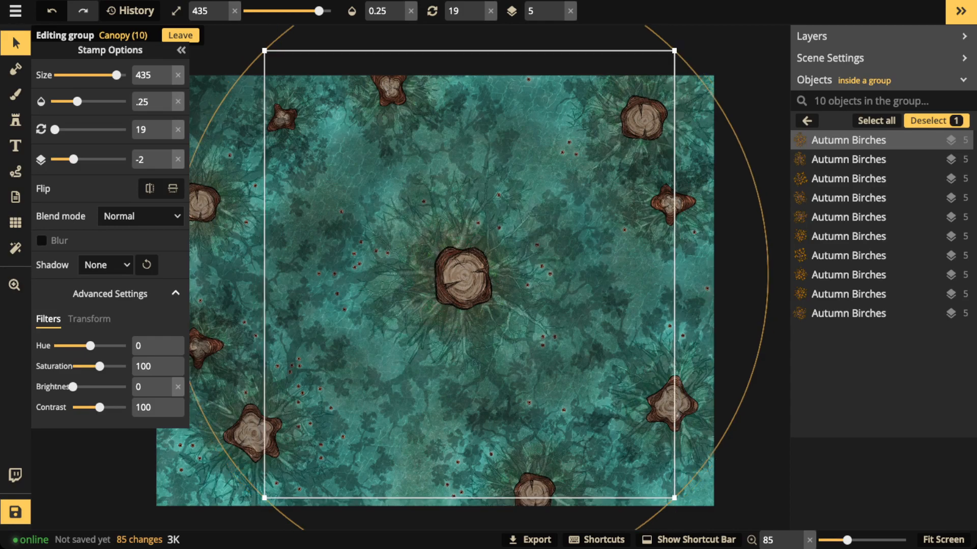
scroll(469, 274, "down", 3)
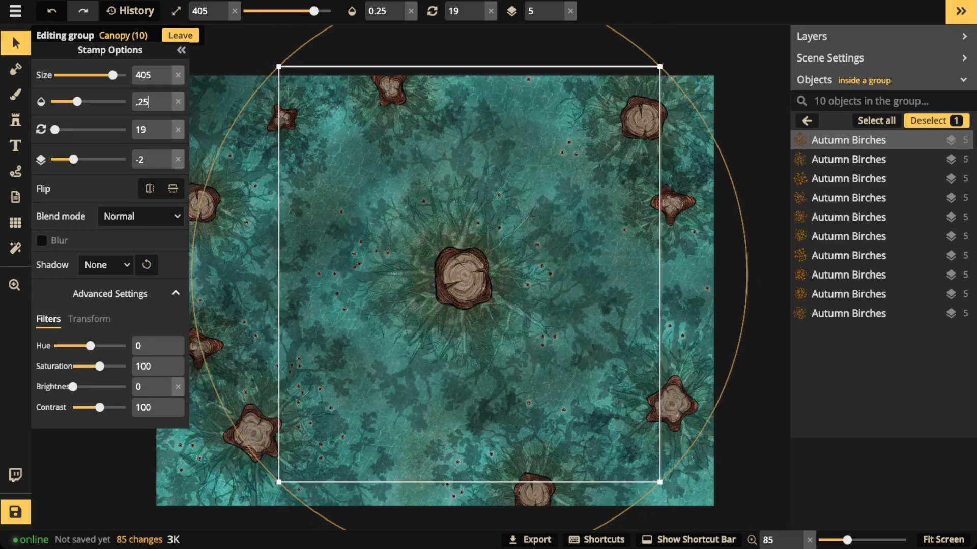
scroll(469, 274, "down", 2)
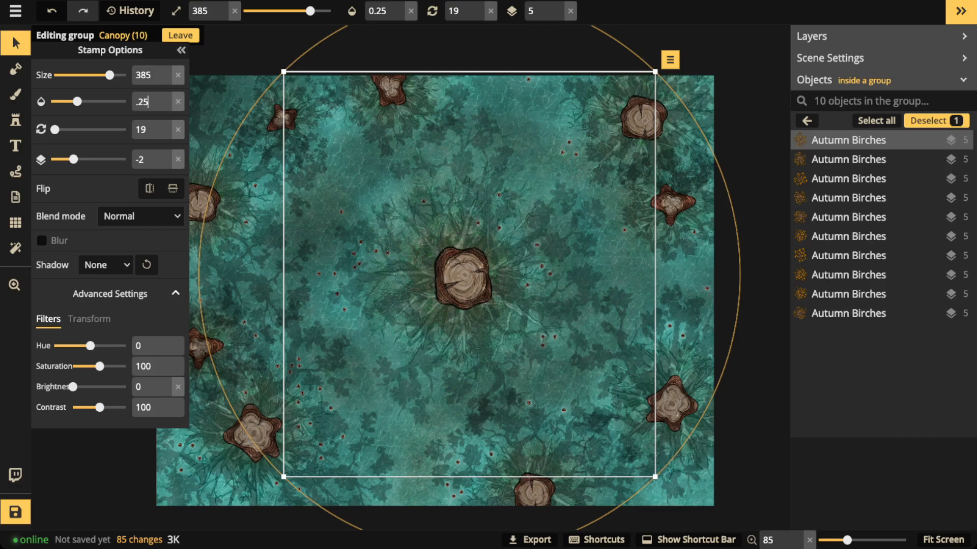
scroll(469, 274, "down", 2)
scroll(469, 274, "down", 1)
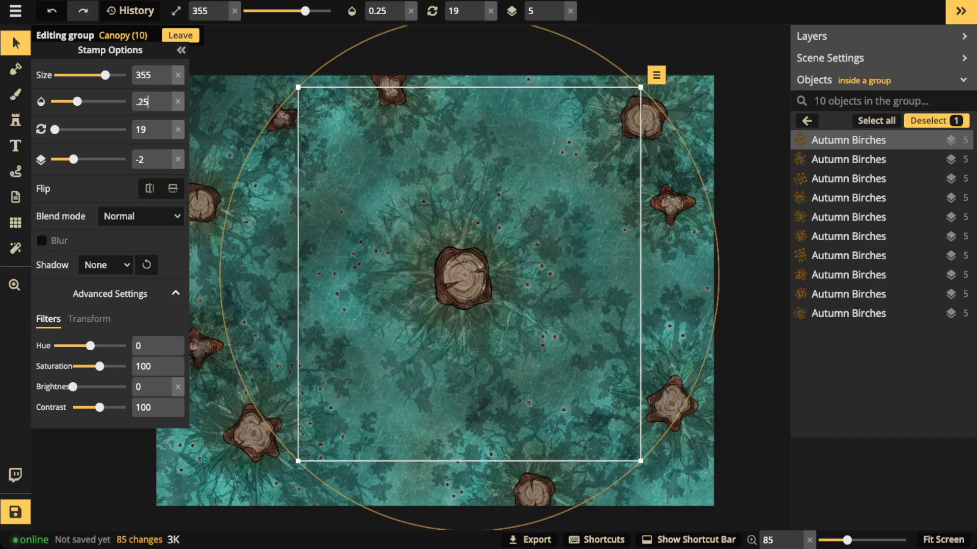
scroll(469, 274, "up", 1)
scroll(469, 274, "up", 8)
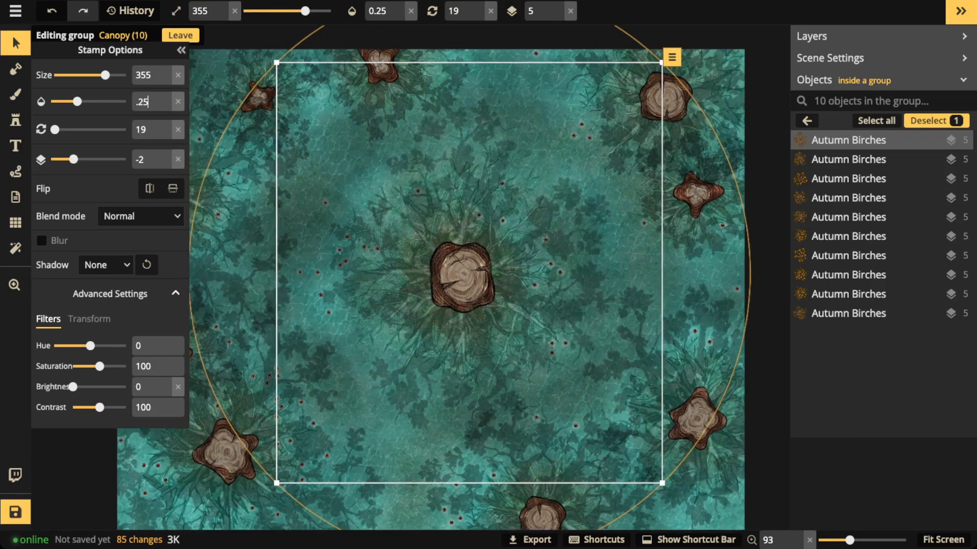
scroll(469, 274, "down", 1)
scroll(469, 274, "down", 4)
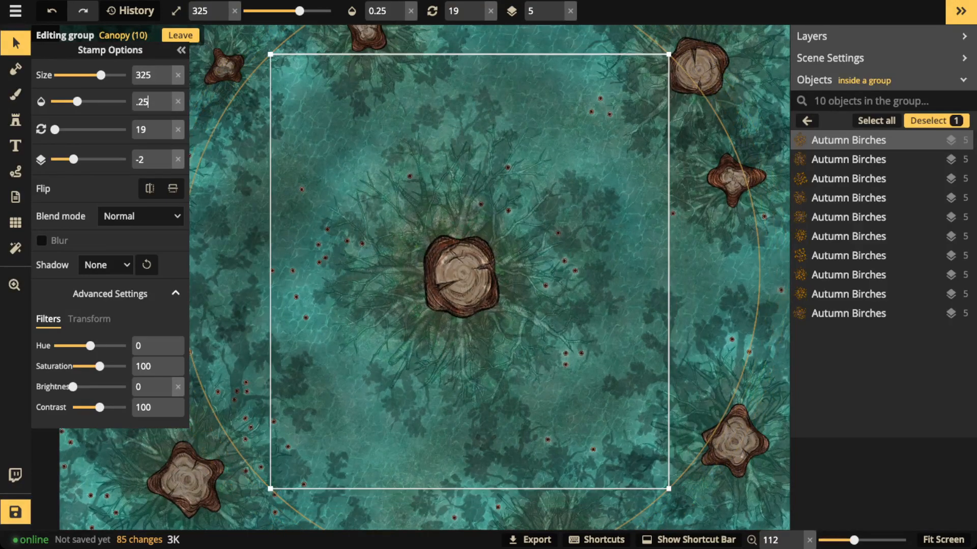
scroll(469, 274, "up", 12)
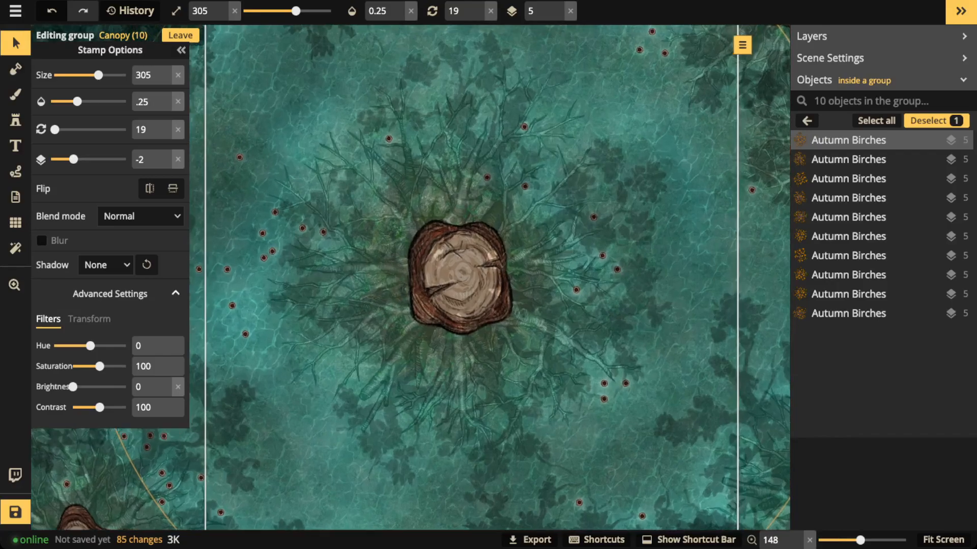
Enlarge the Autumn Birches shadow stamp over the central tree to size 500 and deselect it
scroll(469, 274, "up", 18)
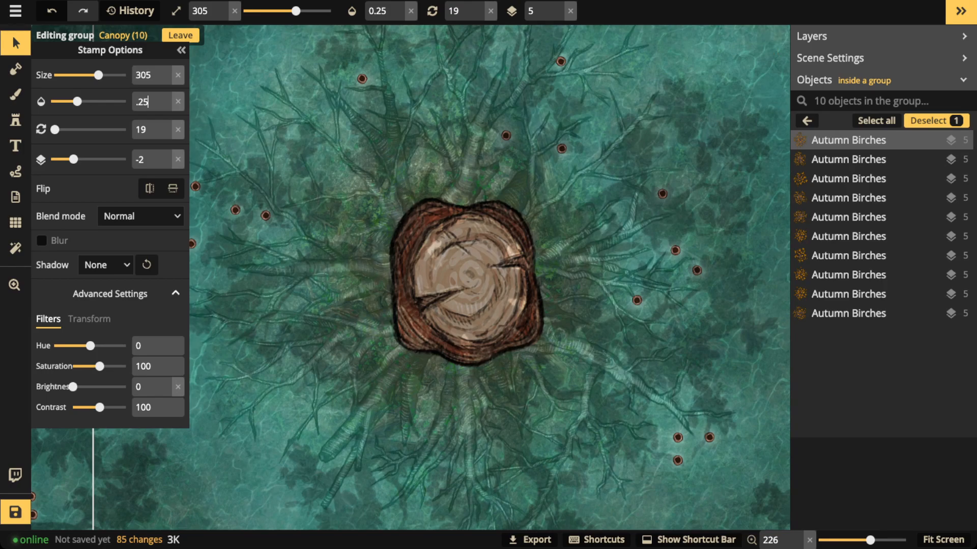
key("bracketright")
key("bracketright")
key("bracketright")
key("bracketright")
key("bracketright")
key("bracketright")
key("bracketright")
key("bracketright")
key("bracketright")
key("bracketright")
key("bracketright")
key("bracketright")
key("bracketright")
key("bracketright")
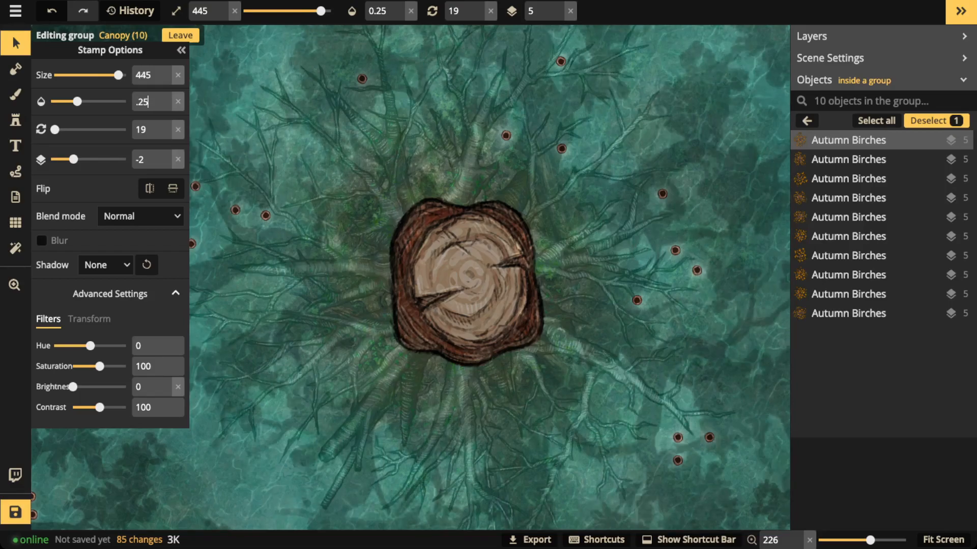
key("bracketright")
key("bracketright")
key("bracketright")
key("bracketright")
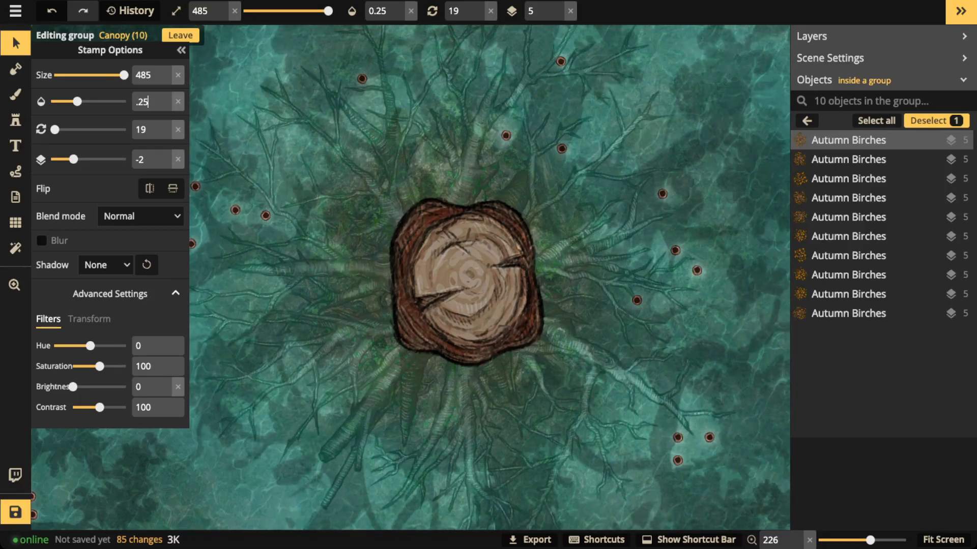
key("bracketright")
key("bracketright")
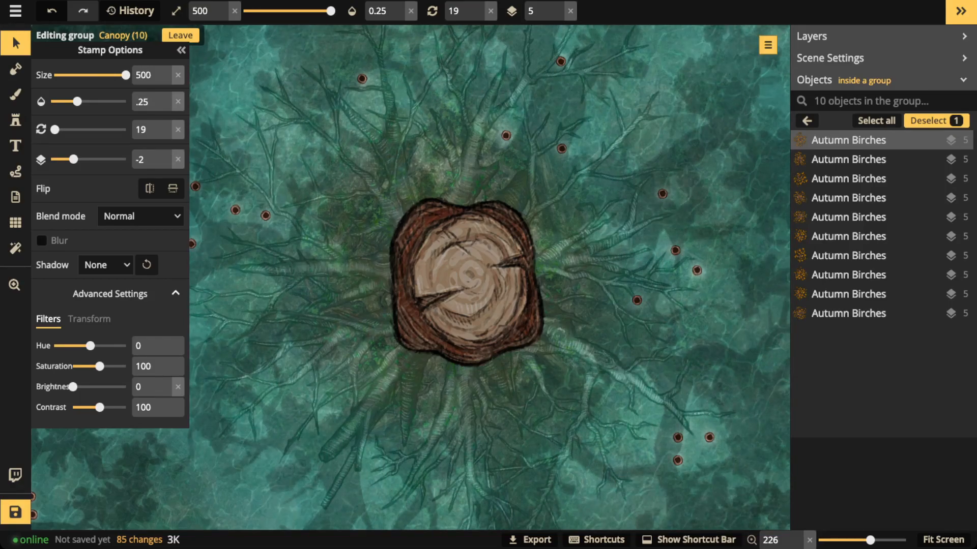
left_click(16, 43)
scroll(438, 234, "down", 3)
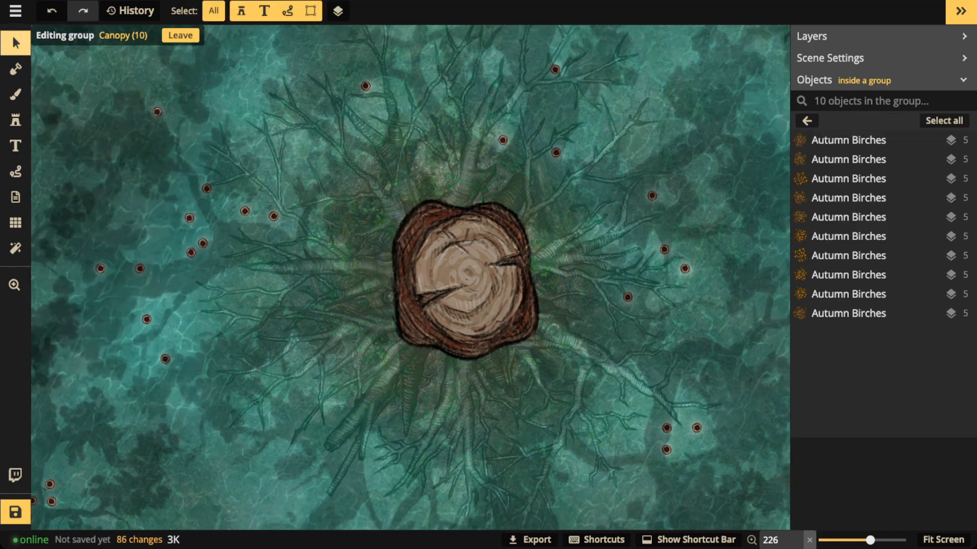
Leave the Canopy group and return to the full list of map objects
scroll(438, 233, "down", 4)
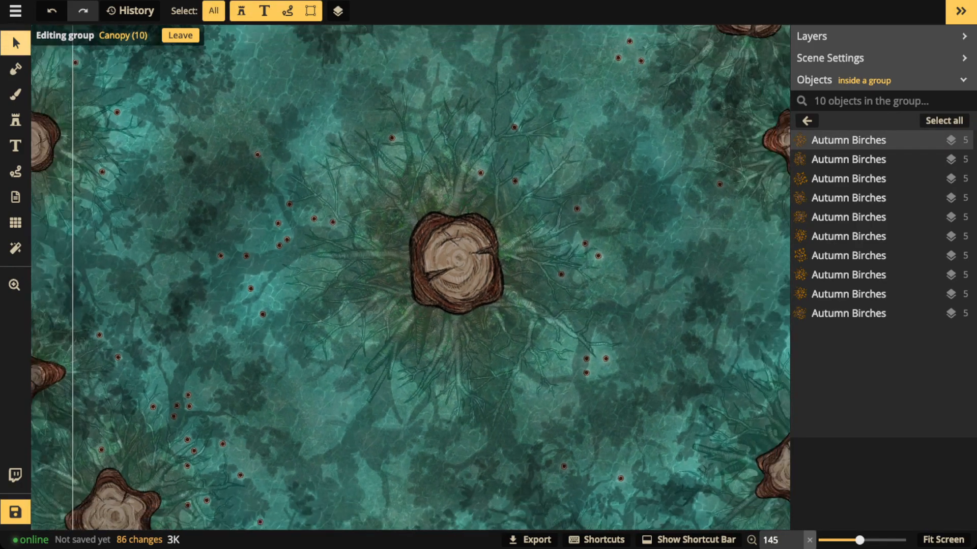
scroll(452, 257, "down", 3)
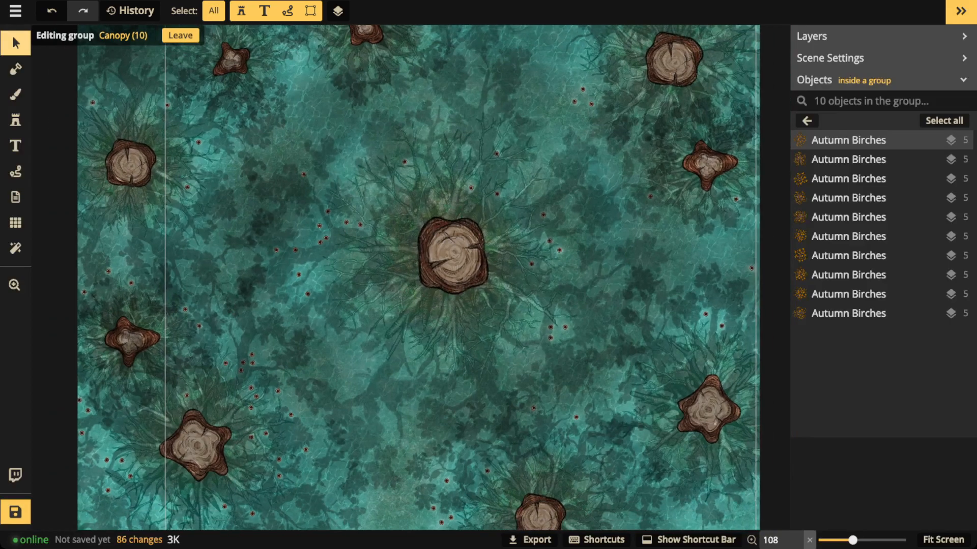
key("Escape")
scroll(550, 200, "down", 3)
left_click_drag(550, 199, 512, 242)
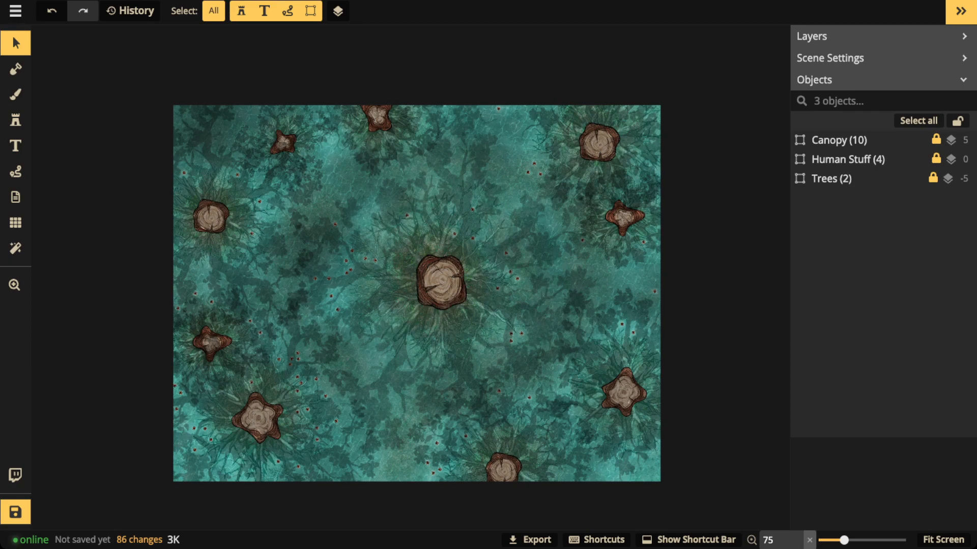
Reveal the locked Human Stuff group by setting its opacity to 1
left_click(847, 159)
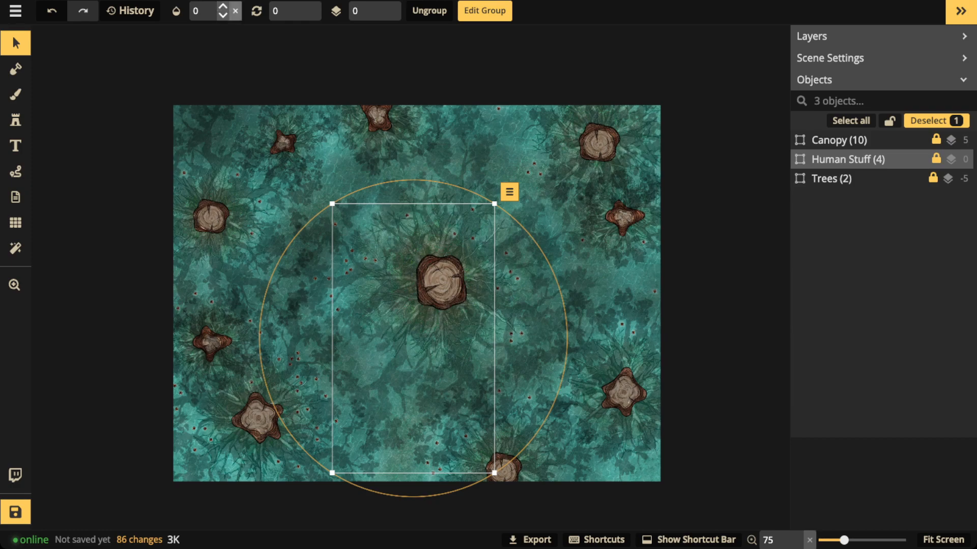
left_click(235, 11)
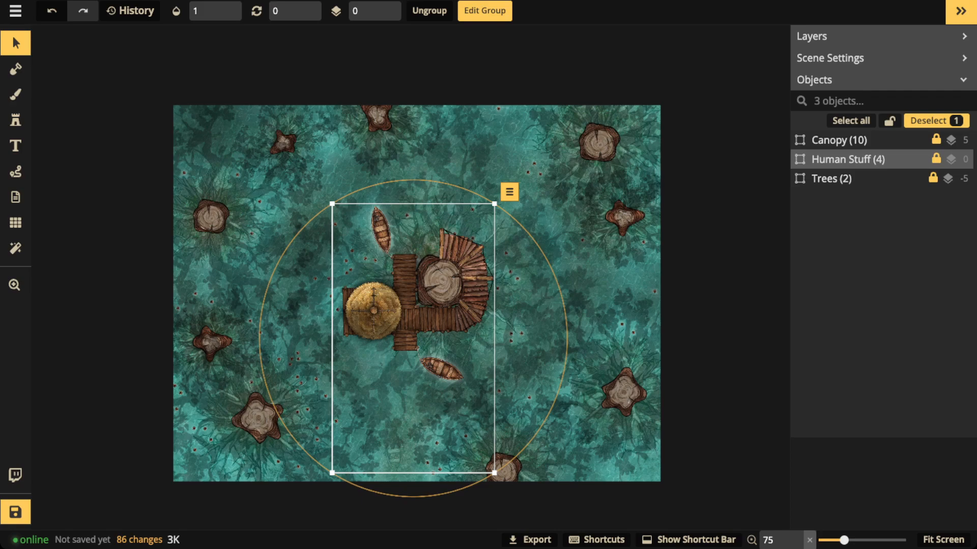
scroll(393, 285, "up", 2)
scroll(398, 287, "up", 5)
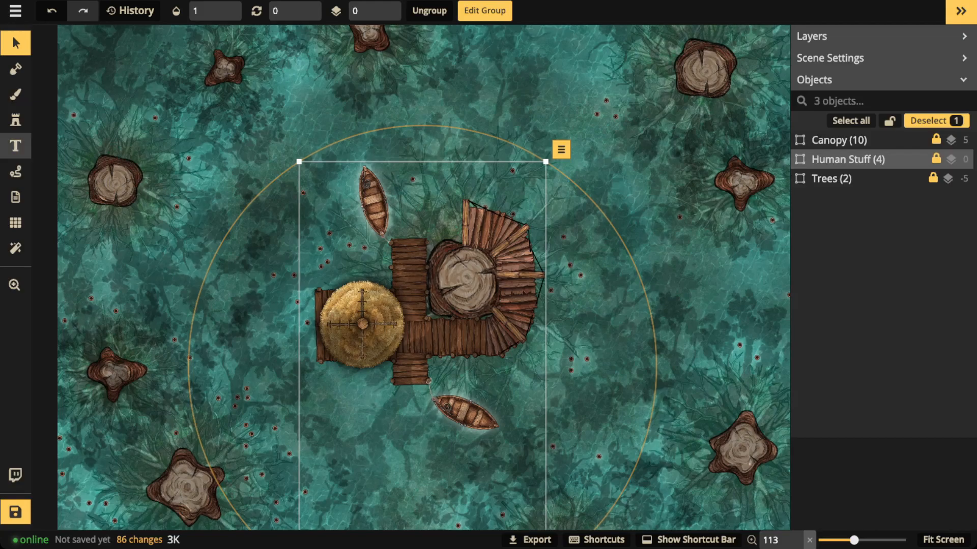
Circle the thatched hut roof and the curved deck with temporary white freehand paths, deleting each one
left_click(15, 171)
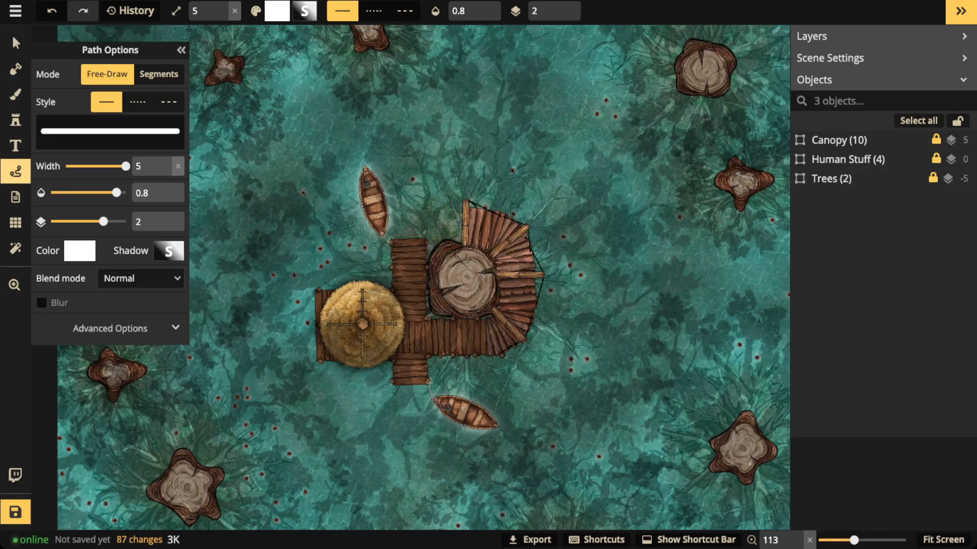
mouse_move(362, 279)
left_mouse_down()
mouse_move(317, 317)
mouse_move(356, 376)
mouse_move(389, 288)
mouse_move(362, 280)
left_mouse_up()
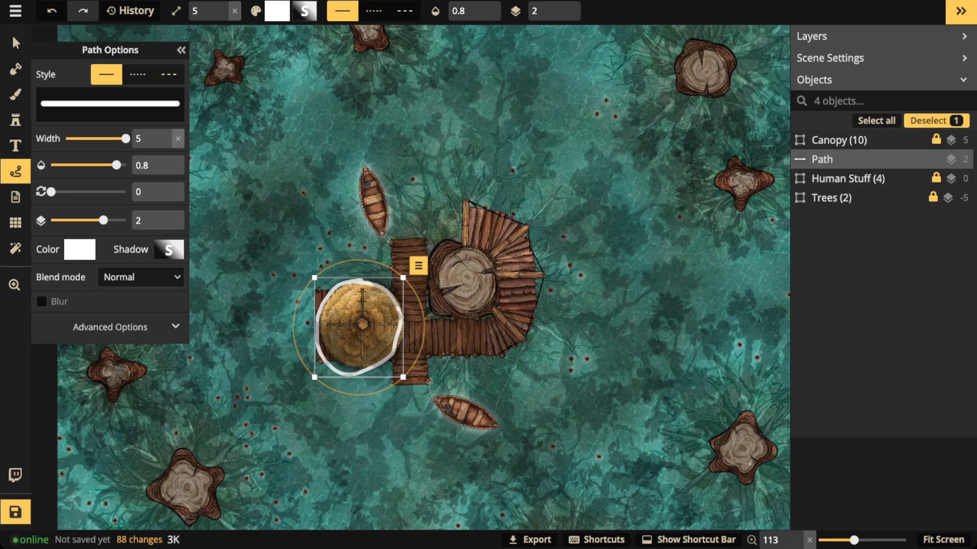
key("Delete")
mouse_move(514, 256)
left_mouse_down()
mouse_move(503, 251)
mouse_move(494, 277)
mouse_move(524, 270)
mouse_move(516, 253)
left_mouse_up()
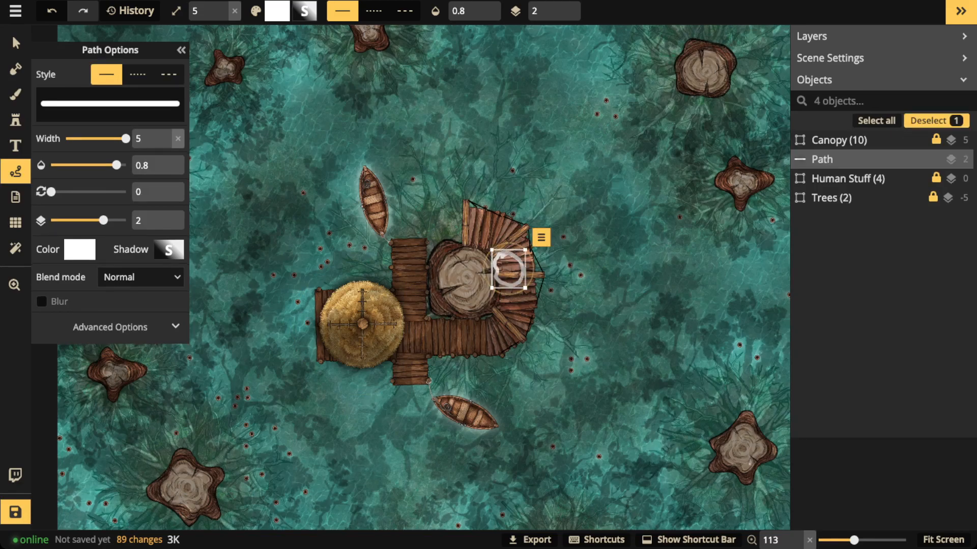
key("Delete")
mouse_move(374, 288)
left_mouse_down()
mouse_move(348, 315)
mouse_move(320, 321)
left_mouse_up()
key("Delete")
mouse_move(375, 333)
left_mouse_down()
mouse_move(368, 372)
mouse_move(321, 331)
mouse_move(370, 311)
mouse_move(379, 331)
left_mouse_up()
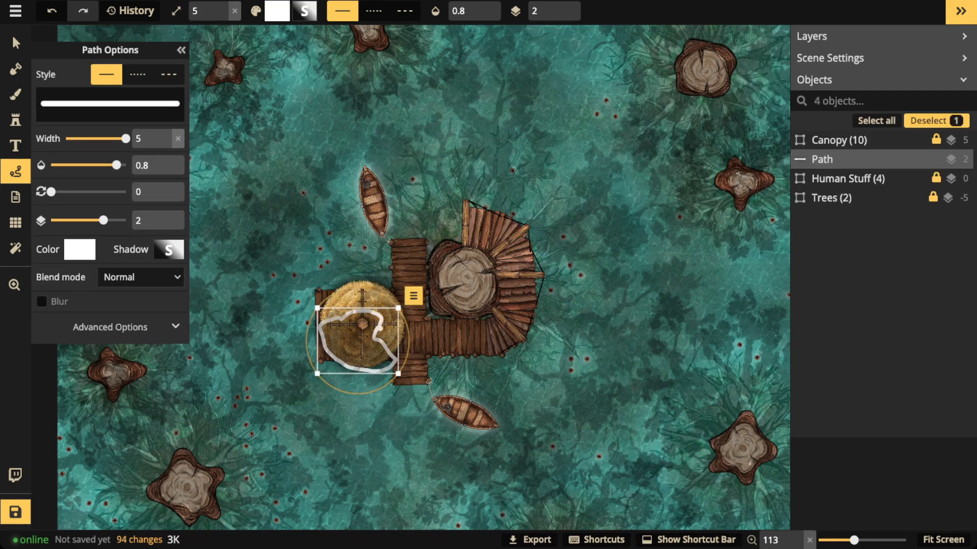
key("Delete")
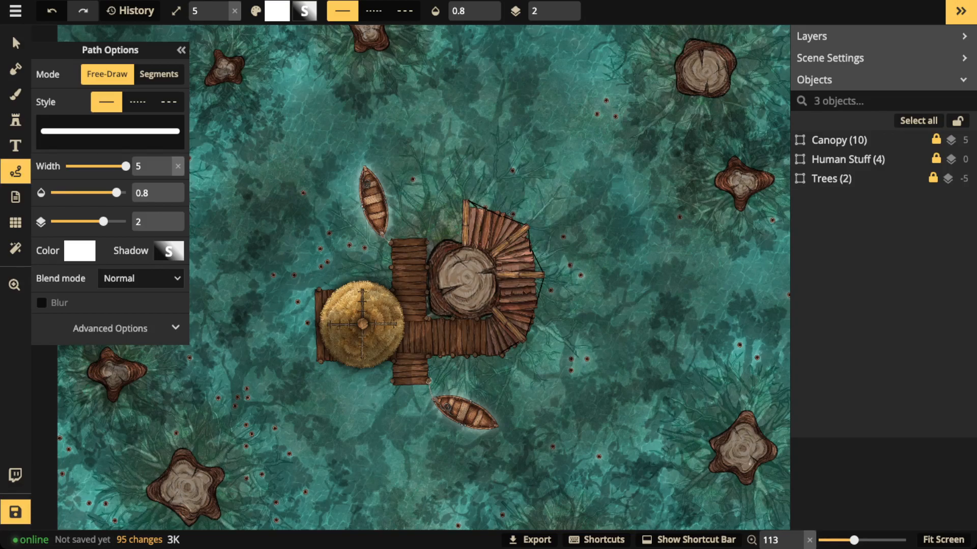
Draw temporary freehand paths around the dock's outline, along its curved deck, and as a box enclosing dock and boats, deleting each one
mouse_move(393, 237)
left_mouse_down()
mouse_move(393, 289)
mouse_move(314, 292)
mouse_move(318, 360)
mouse_move(400, 362)
mouse_move(395, 371)
mouse_move(429, 383)
mouse_move(438, 357)
mouse_move(477, 352)
mouse_move(528, 323)
mouse_move(542, 269)
mouse_move(507, 212)
mouse_move(467, 196)
mouse_move(452, 250)
mouse_move(431, 251)
mouse_move(426, 235)
mouse_move(398, 237)
left_mouse_up()
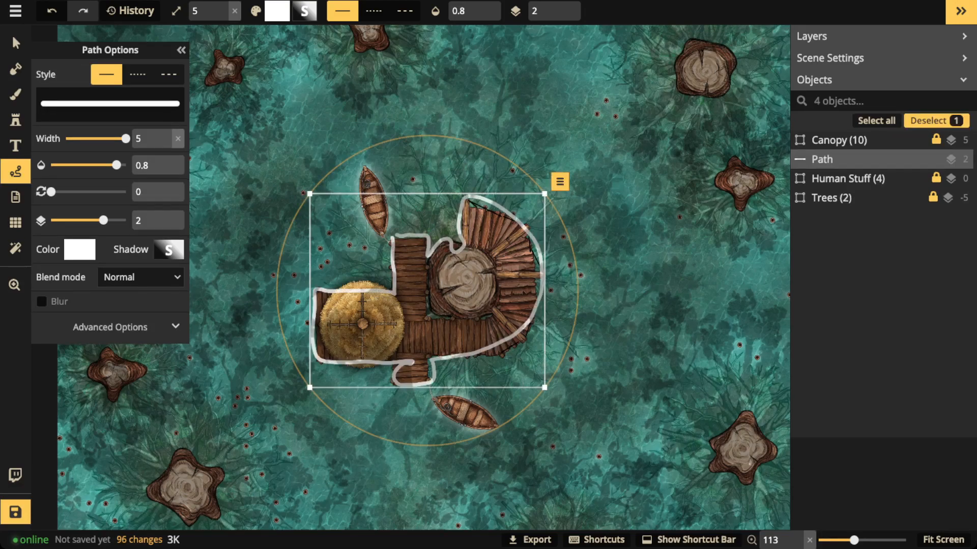
key("Delete")
mouse_move(418, 335)
left_mouse_down()
mouse_move(450, 336)
mouse_move(523, 308)
mouse_move(518, 247)
mouse_move(446, 224)
left_mouse_up()
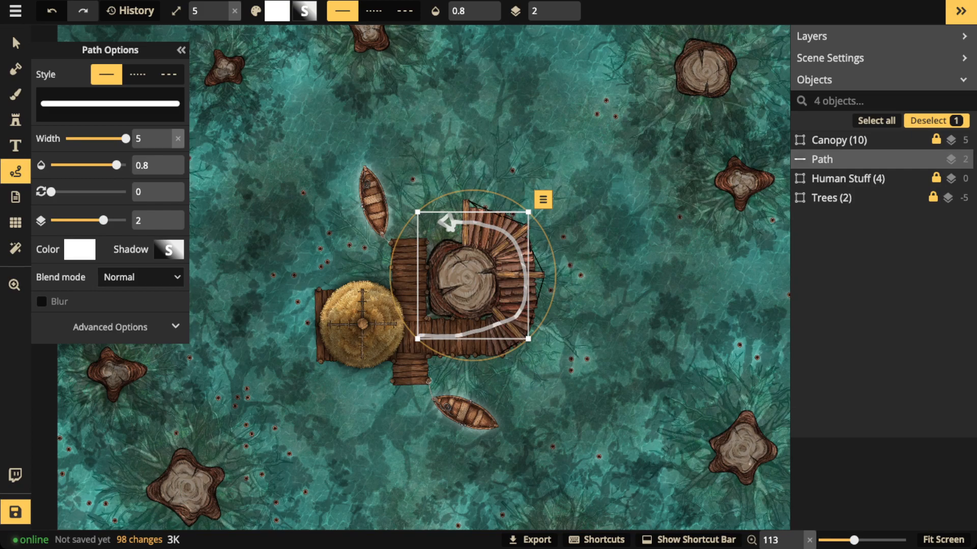
key("Delete")
mouse_move(280, 148)
left_mouse_down()
mouse_move(280, 257)
mouse_move(404, 437)
mouse_move(569, 318)
mouse_move(449, 144)
mouse_move(277, 145)
left_mouse_up()
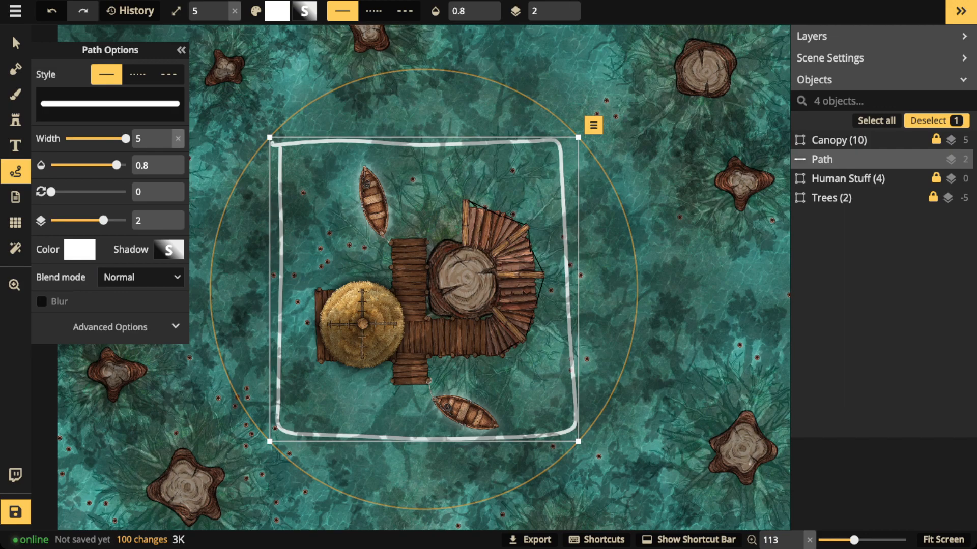
key("Delete")
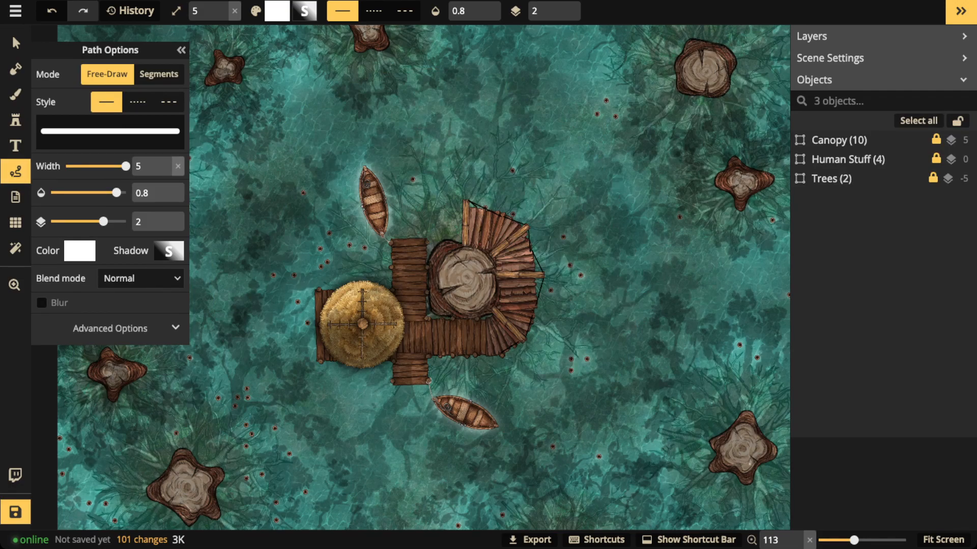
Loop a temporary freehand path through the open water around the dock, trace another along the walkways, and remove both
scroll(378, 190, "down", 3)
mouse_move(297, 127)
left_mouse_down()
mouse_move(267, 307)
mouse_move(529, 351)
mouse_move(555, 176)
mouse_move(303, 114)
left_mouse_up()
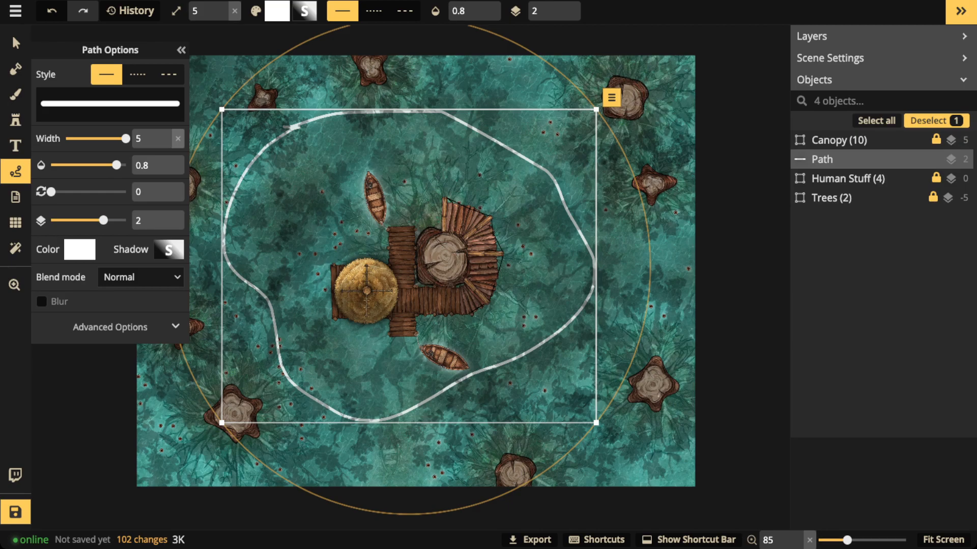
key("Escape")
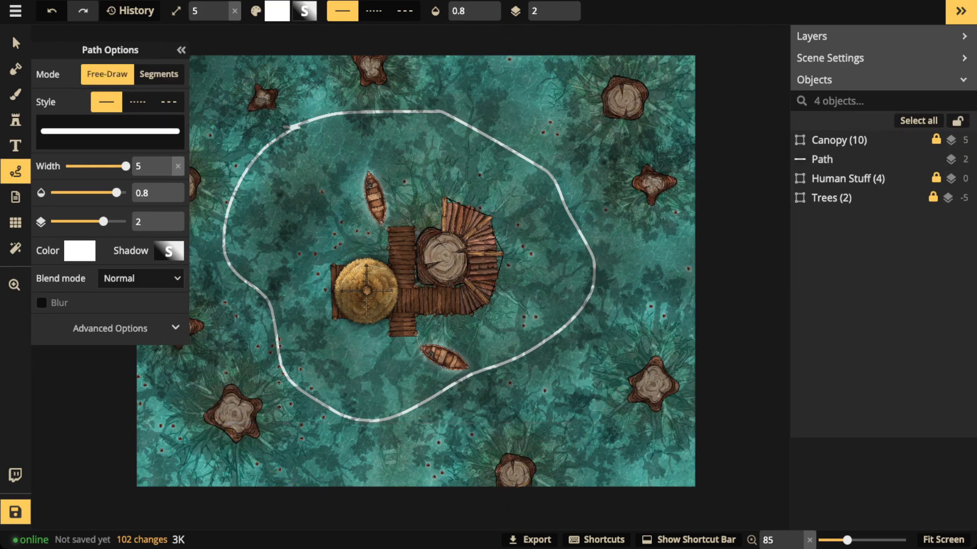
key("ctrl+z")
mouse_move(399, 235)
left_mouse_down()
mouse_move(403, 299)
mouse_move(473, 302)
mouse_move(453, 219)
left_mouse_up()
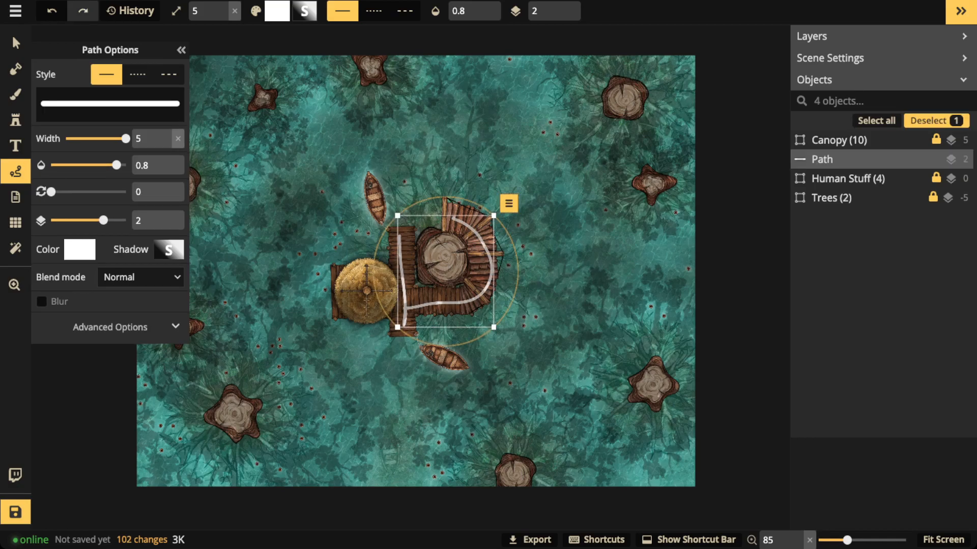
key("Delete")
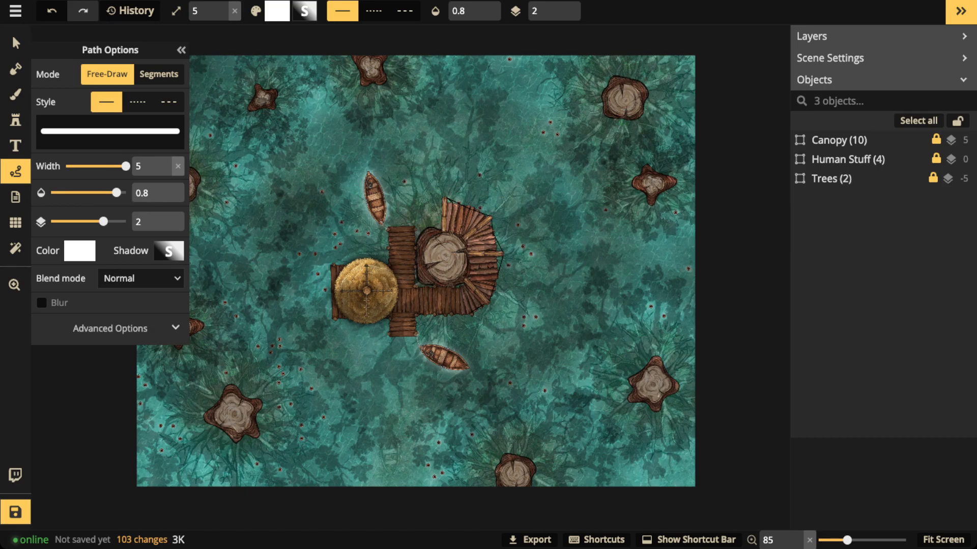
Mark the deck's upper end and the hut roof with freehand circles and an arrow, and delete all three paths
mouse_move(461, 197)
left_mouse_down()
mouse_move(443, 203)
mouse_move(475, 227)
mouse_move(460, 196)
left_mouse_up()
mouse_move(356, 267)
left_mouse_down()
mouse_move(341, 312)
mouse_move(356, 264)
mouse_move(335, 240)
mouse_move(346, 239)
left_mouse_up()
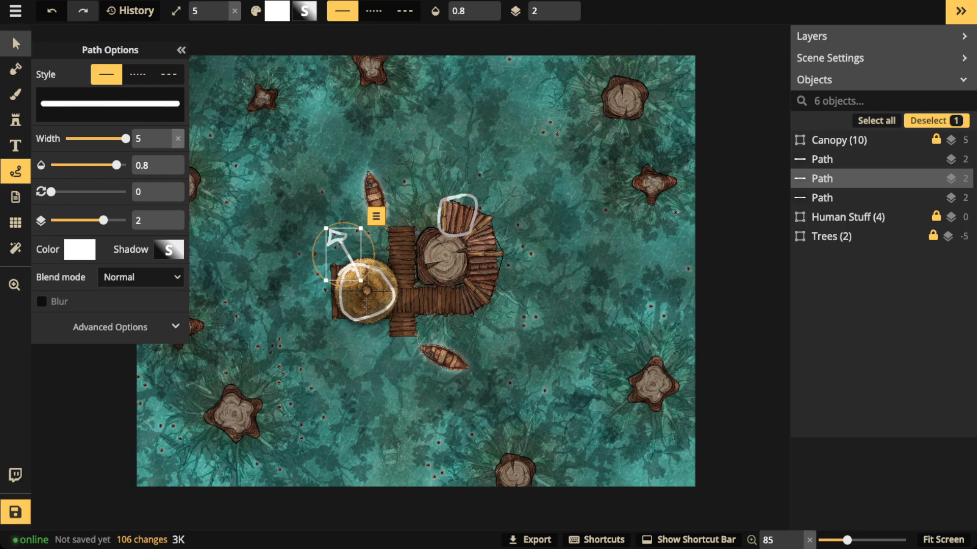
left_click(15, 43)
key("Delete")
left_click(391, 293)
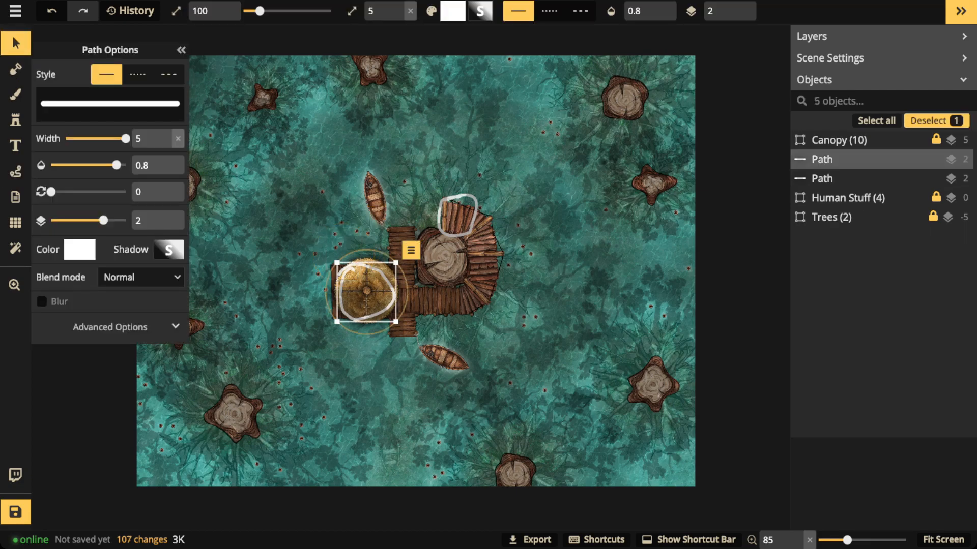
key("Delete")
left_click(474, 216)
key("Delete")
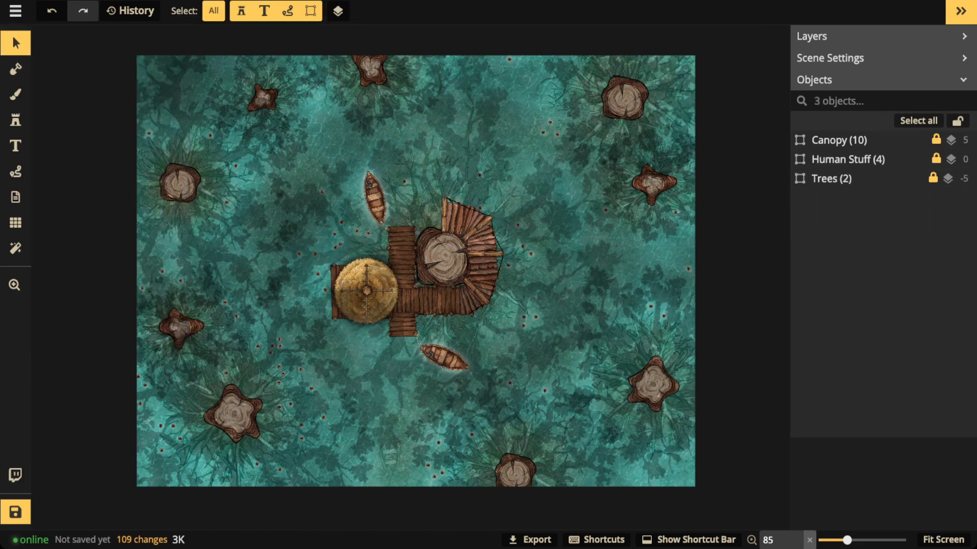
Search the Fantasy Battlemaps 2.0 stamp catalog for "boat"
scroll(449, 274, "up", 5)
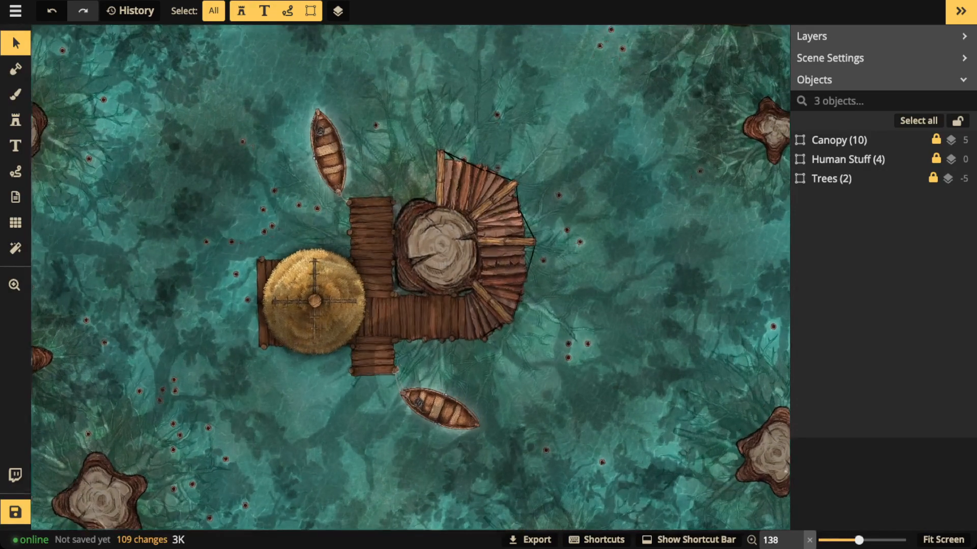
scroll(449, 274, "down", 1)
left_click_drag(449, 275, 558, 368)
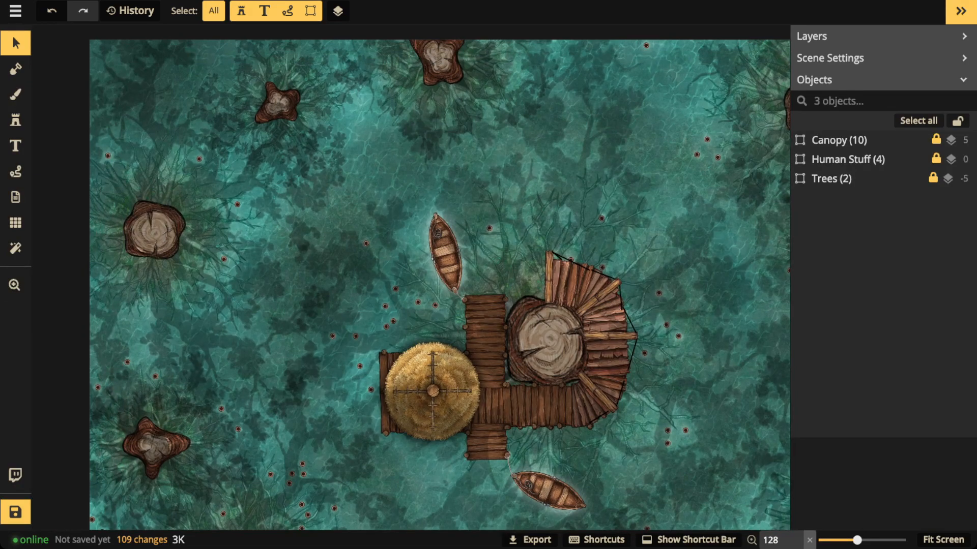
left_click(16, 120)
left_click(73, 104)
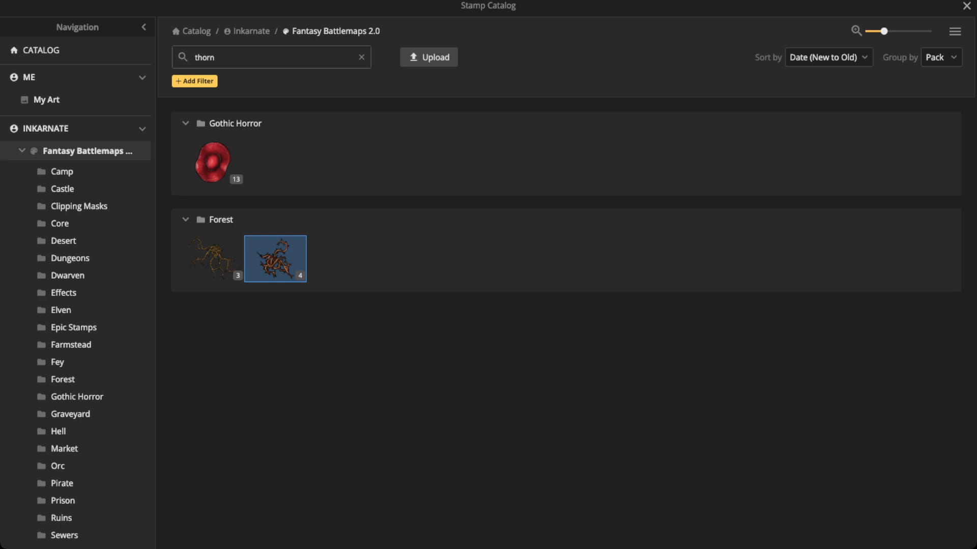
key("BackSpace")
key("BackSpace")
key("BackSpace")
key("BackSpace")
key("BackSpace")
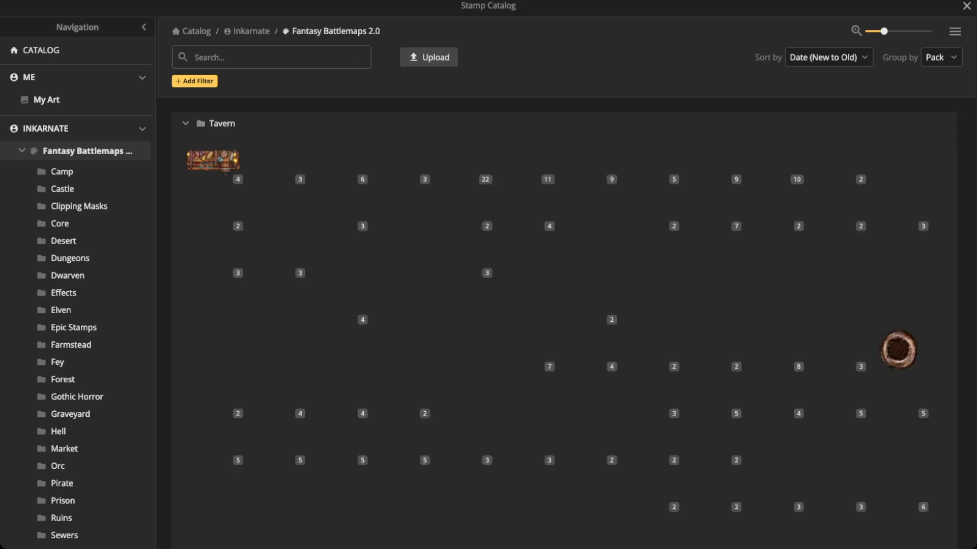
type("et")
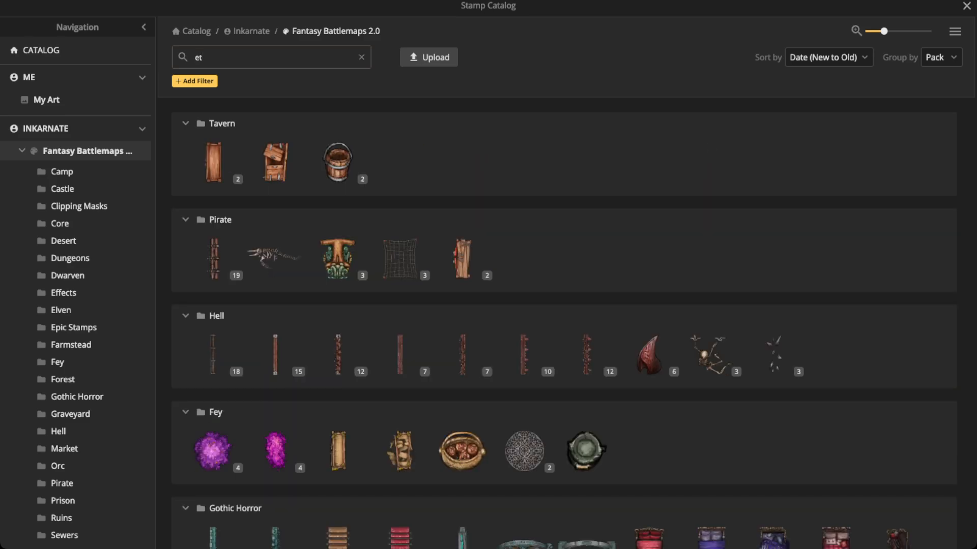
key("BackSpace")
key("BackSpace")
type("t")
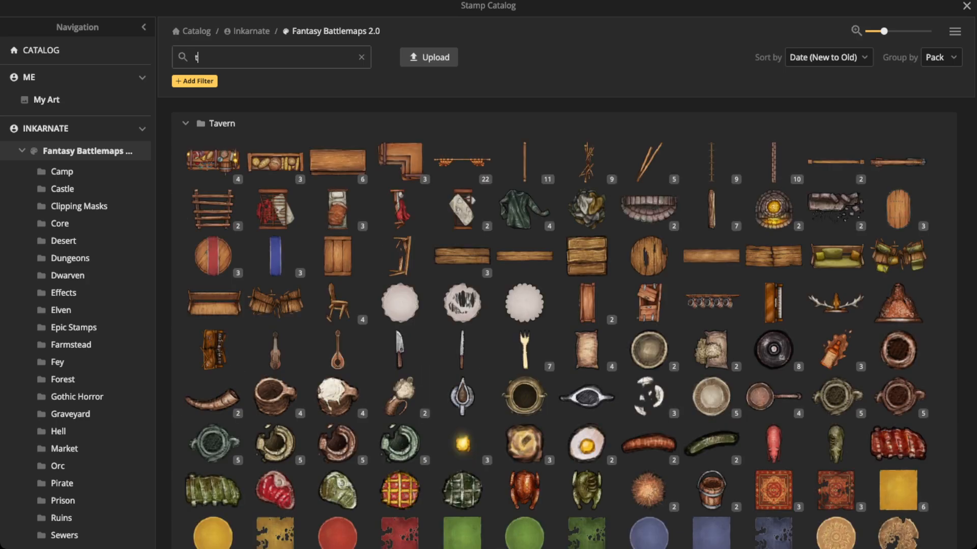
key("BackSpace")
type("boat")
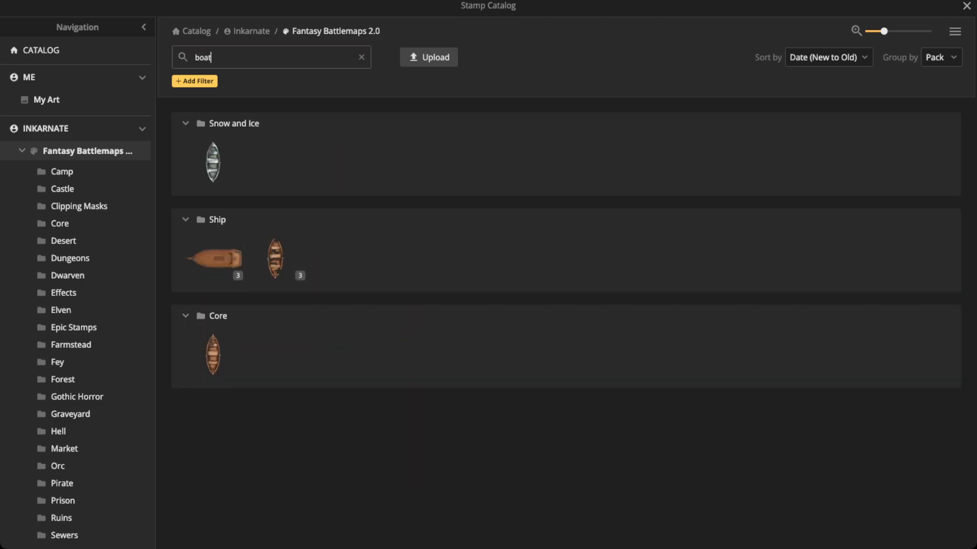
Load the Broken Boats stamps from the Ship pack and reduce the stamp size to 50
left_click(275, 259)
left_click(178, 303)
left_click(156, 331)
scroll(456, 262, "down", 20)
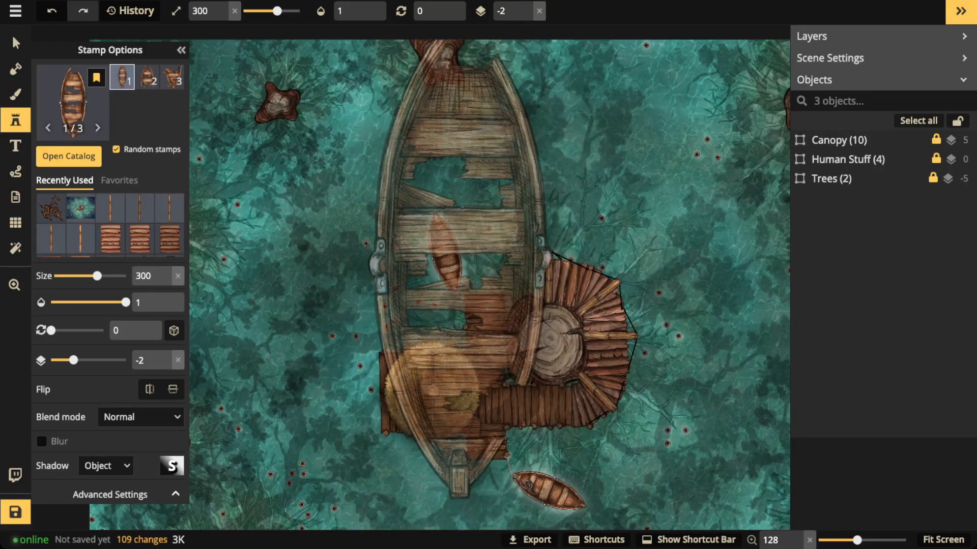
scroll(455, 259, "down", 17)
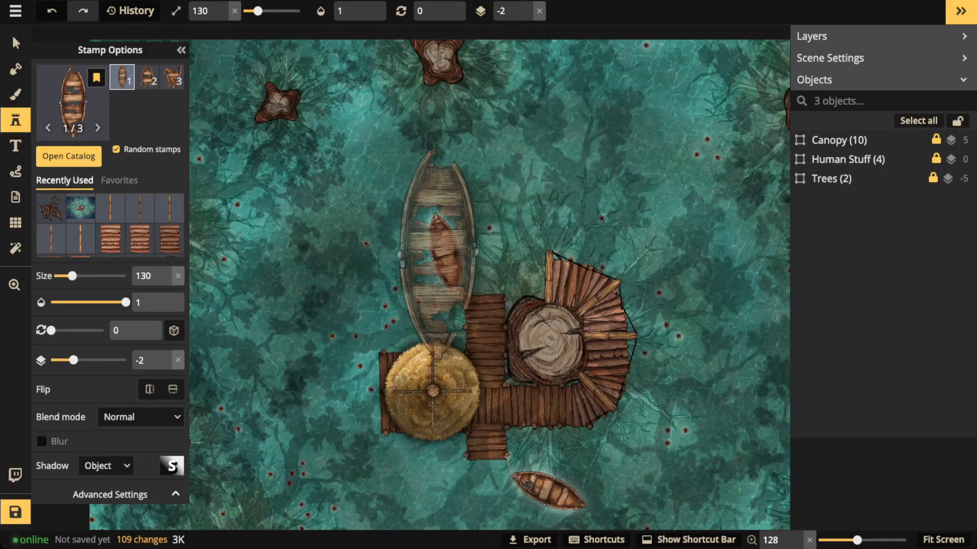
scroll(455, 257, "down", 8)
scroll(448, 252, "up", 3)
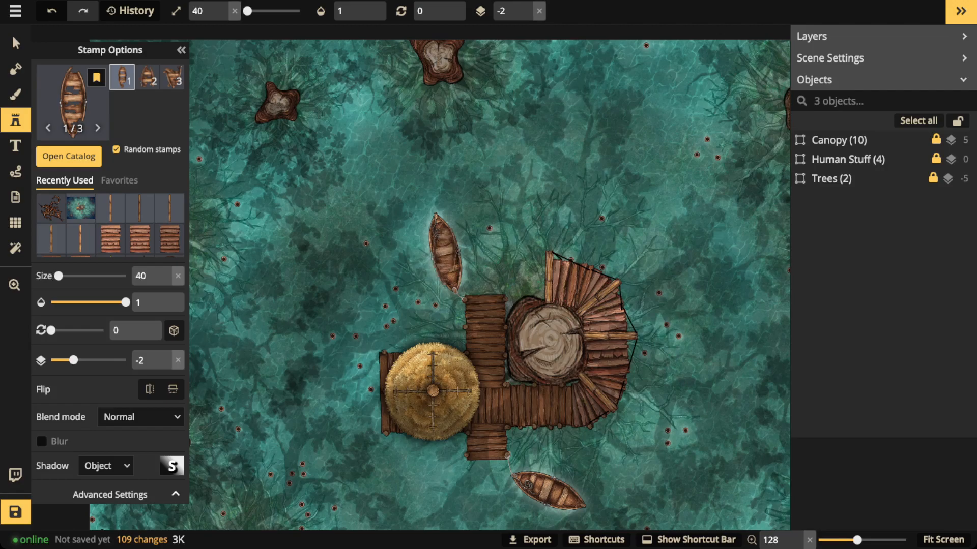
Rotate the Broken Boats stamp to 30 and place it in the open water up and left of the upper rowboat
left_click(445, 252)
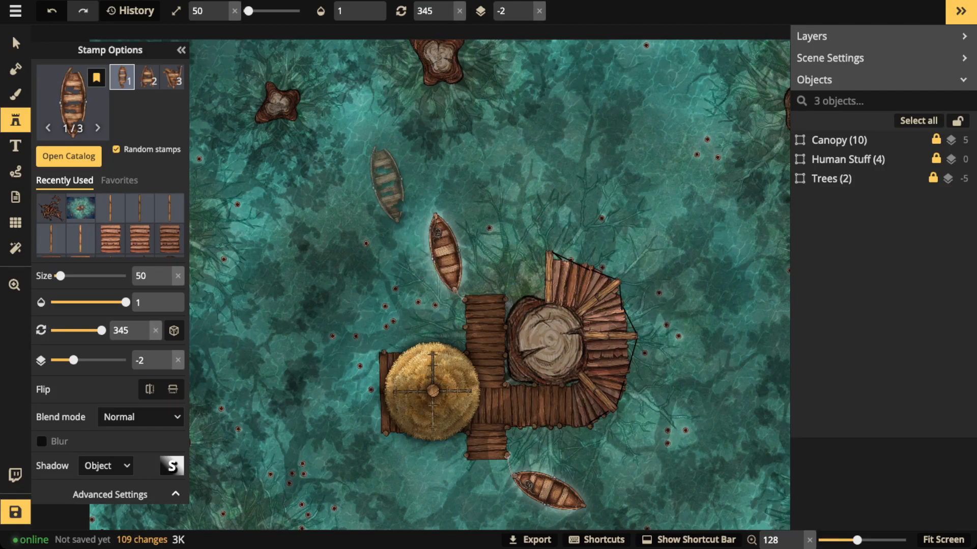
scroll(373, 184, "up", 3)
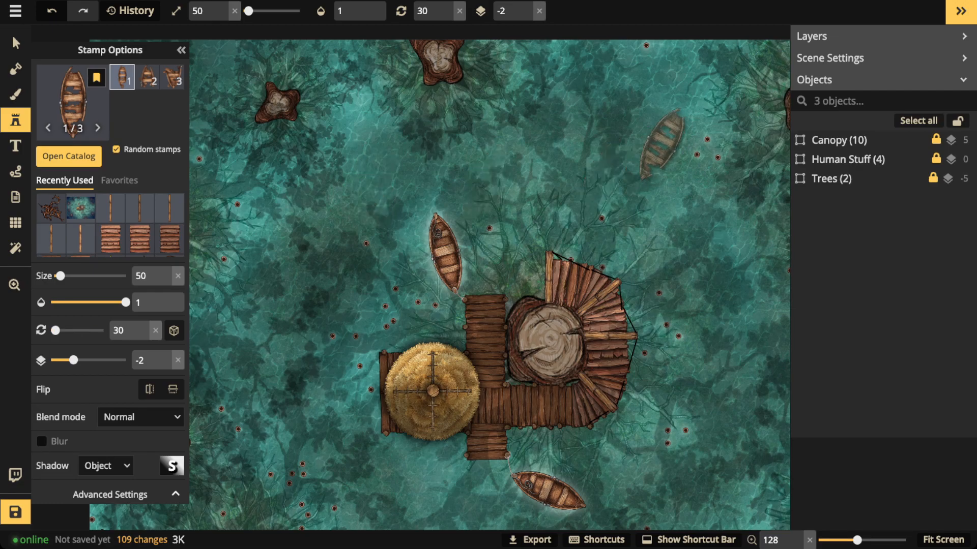
left_click(369, 180)
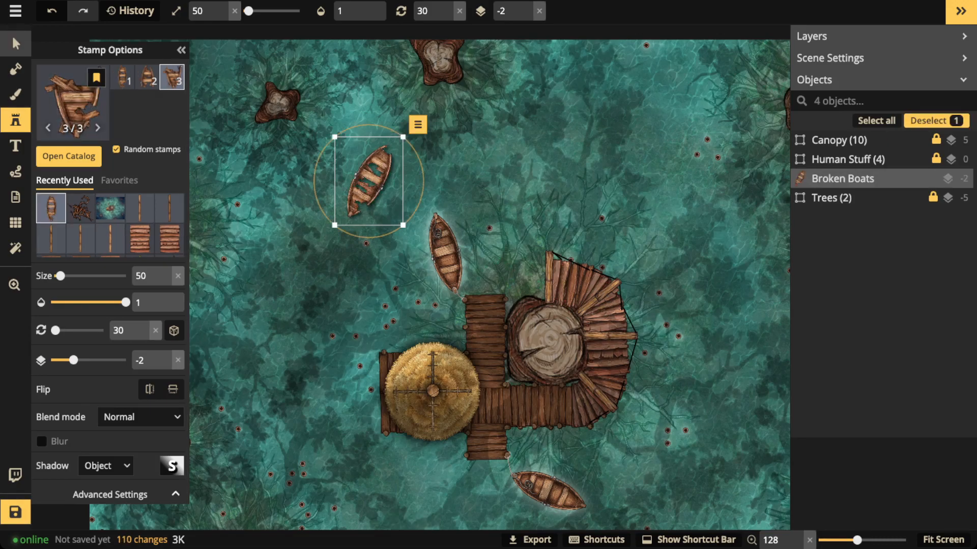
Turn off the broken boat's shadow and change its blend mode to Luminosity
left_click(15, 43)
left_click(105, 265)
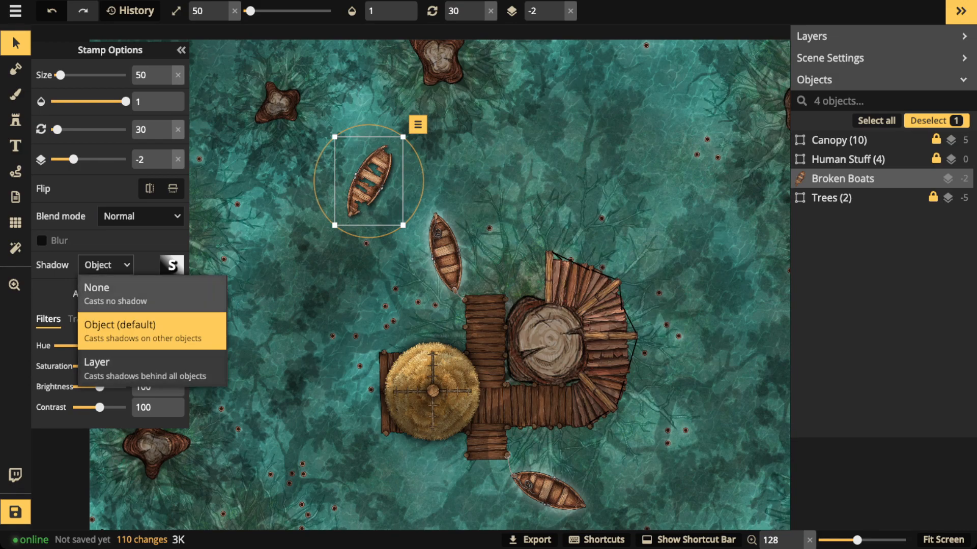
left_click(116, 294)
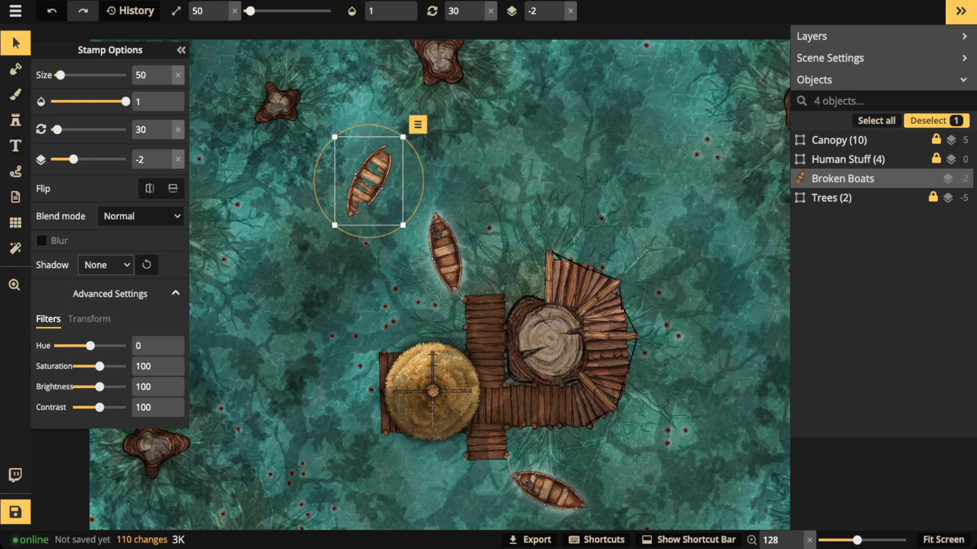
left_click(106, 264)
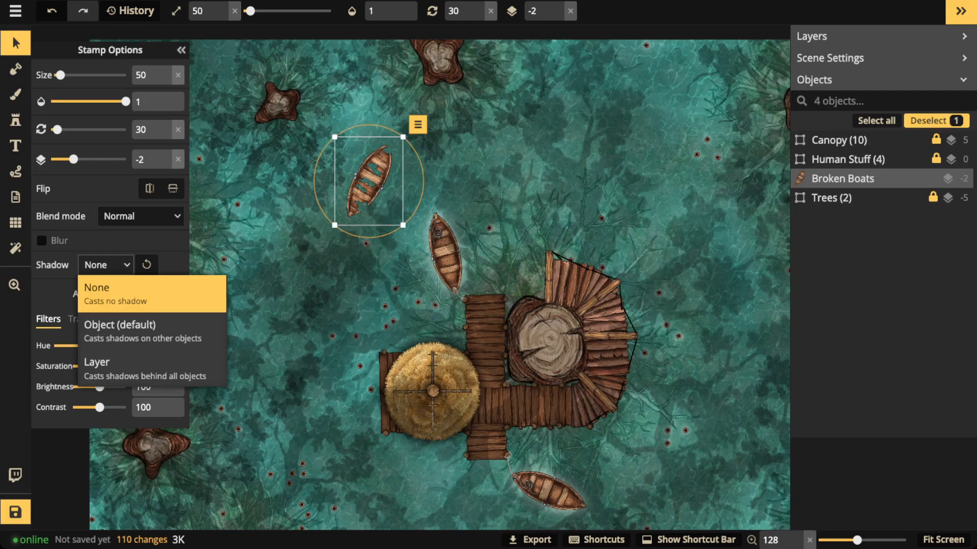
key("Escape")
left_click(141, 216)
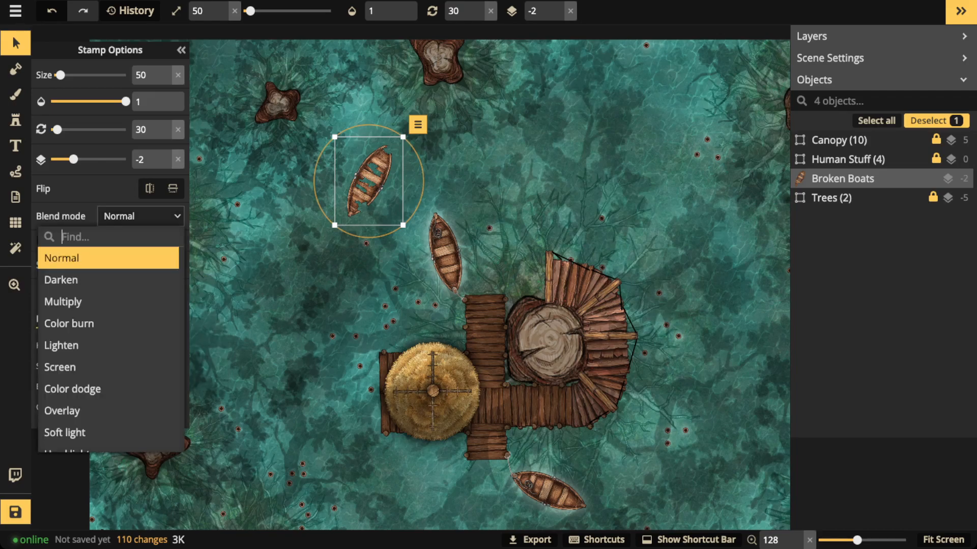
scroll(101, 356, "down", 3)
left_click(70, 441)
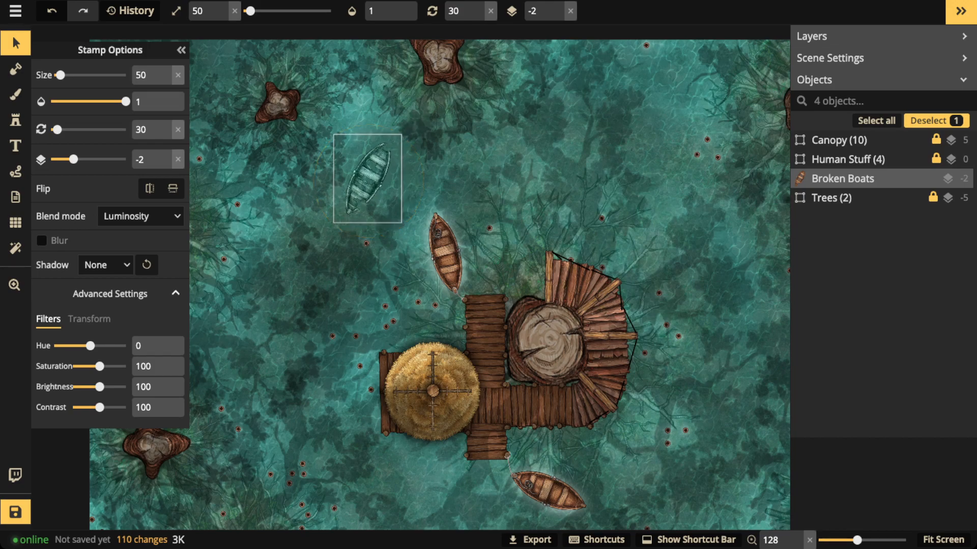
Lower the broken boat to layer -5, nudge it slightly upward, and reduce its contrast to 44
left_click(558, 16)
left_click(558, 16)
left_click(558, 17)
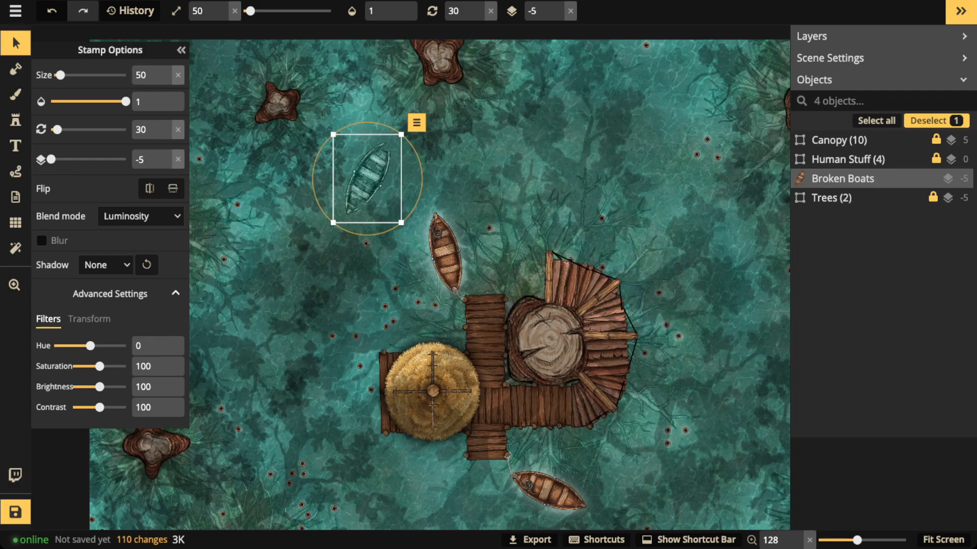
left_click_drag(367, 179, 367, 175)
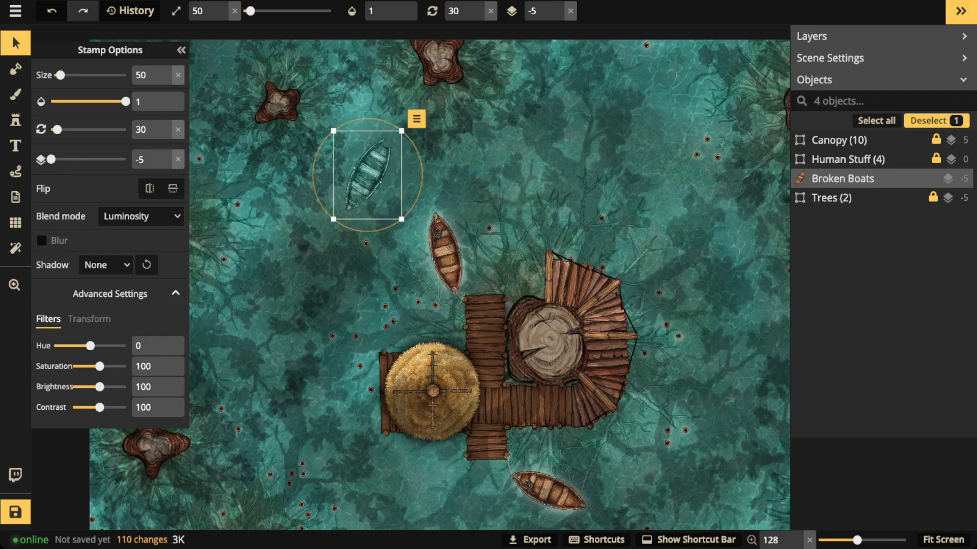
left_click_drag(99, 408, 85, 407)
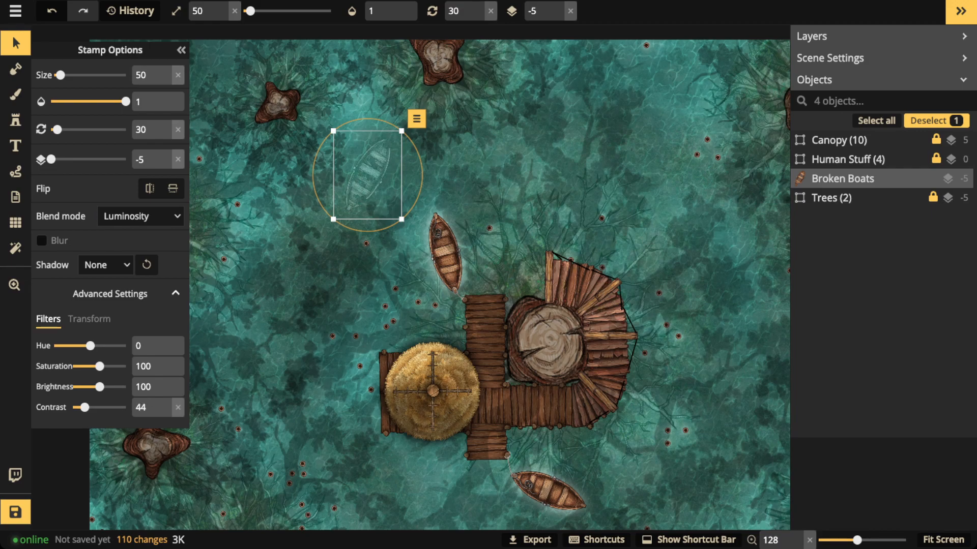
Rotate the sunken boat to 75 and move it up and left toward the small tree stump
key("r")
left_click_drag(368, 175, 338, 157)
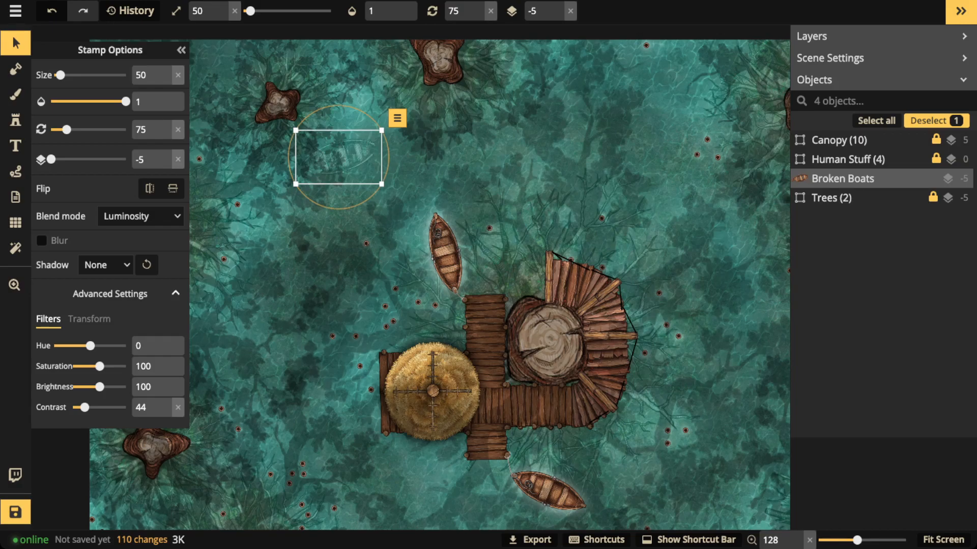
key("Escape")
scroll(407, 168, "down", 2)
left_click_drag(407, 168, 371, 177)
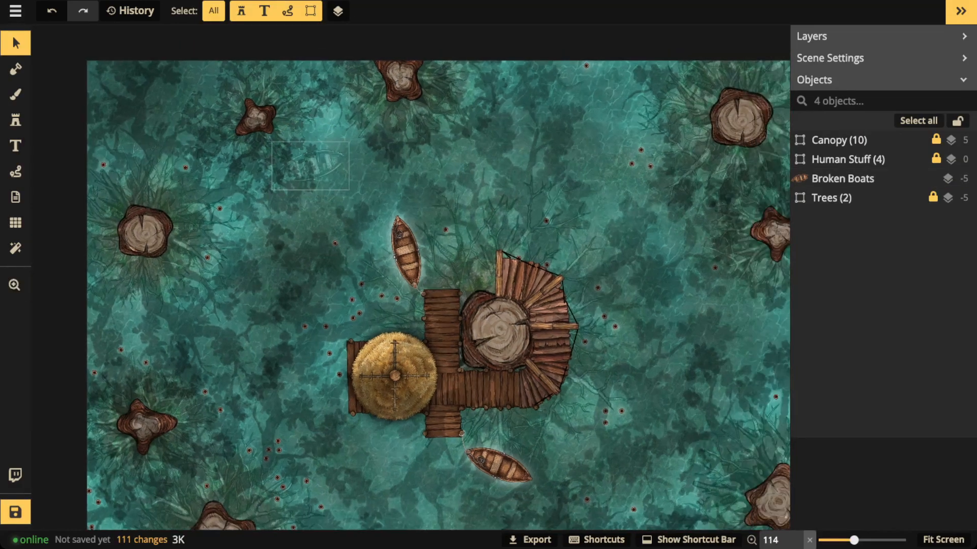
Search the stamp catalog for "fern" and load the Ferns stamps from the Forest pack
left_click(15, 120)
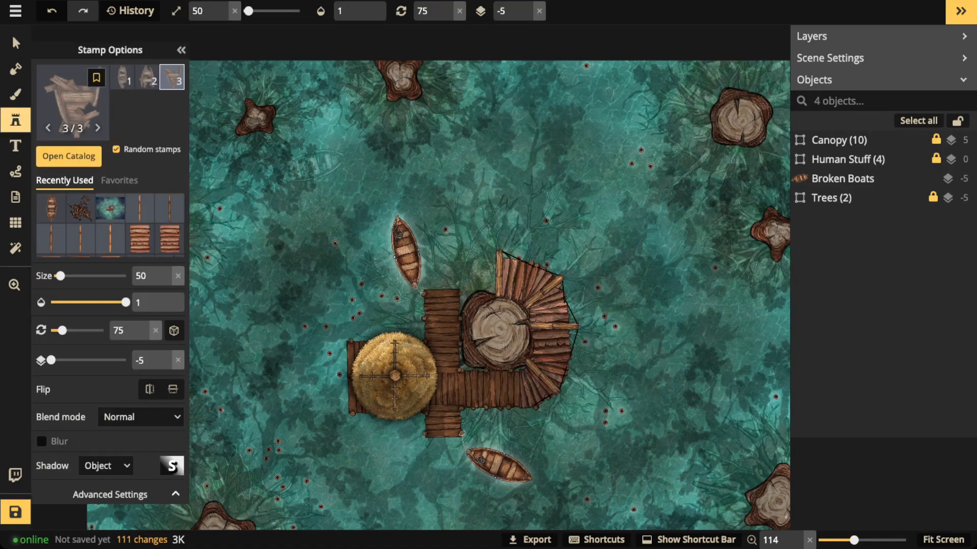
left_click(69, 157)
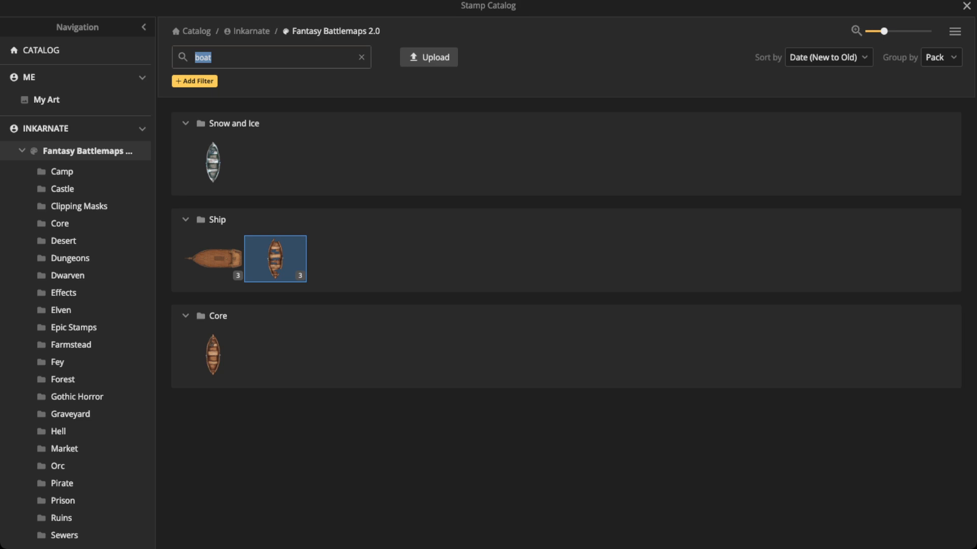
type("fern")
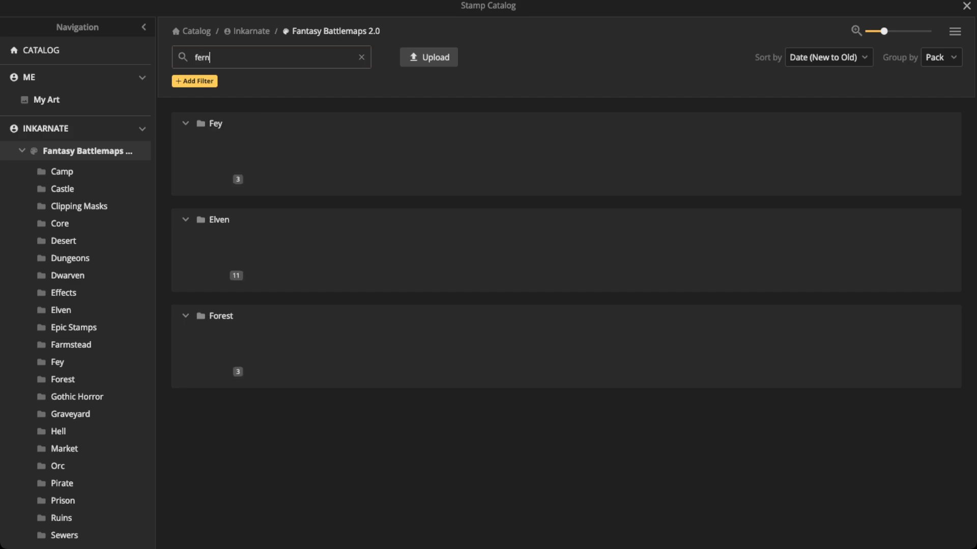
left_click(213, 355)
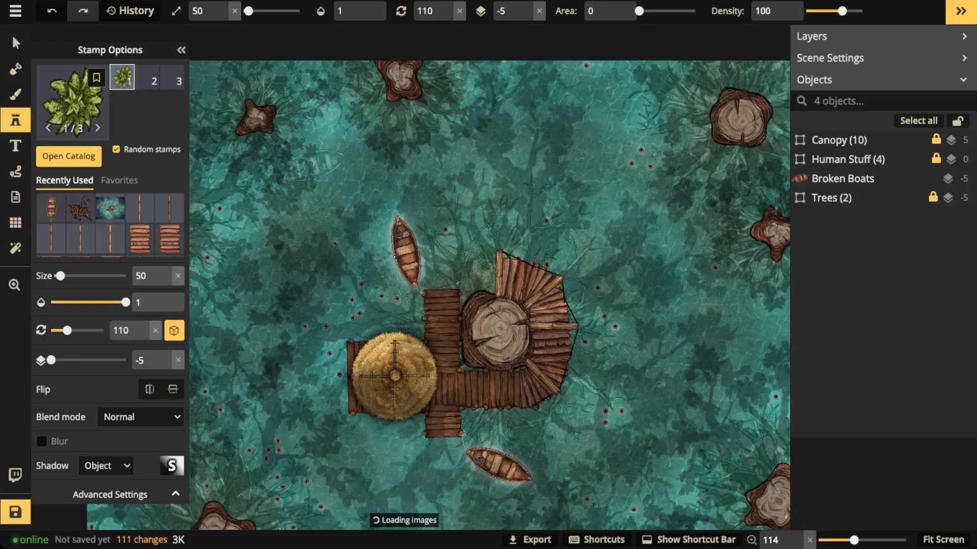
Set the fern stamp to size 80 with Luminosity blend mode and no shadow
scroll(589, 150, "up", 3)
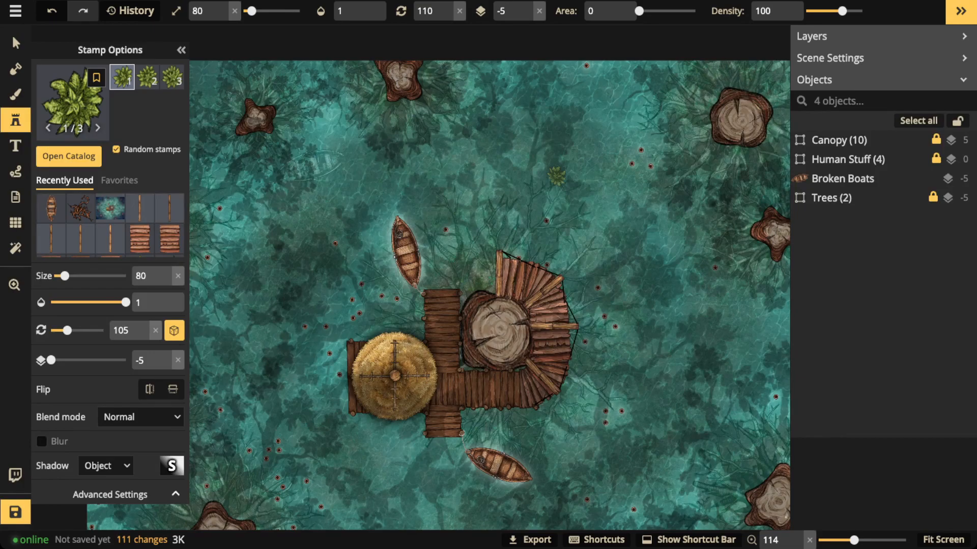
left_click(140, 417)
scroll(109, 387, "down", 3)
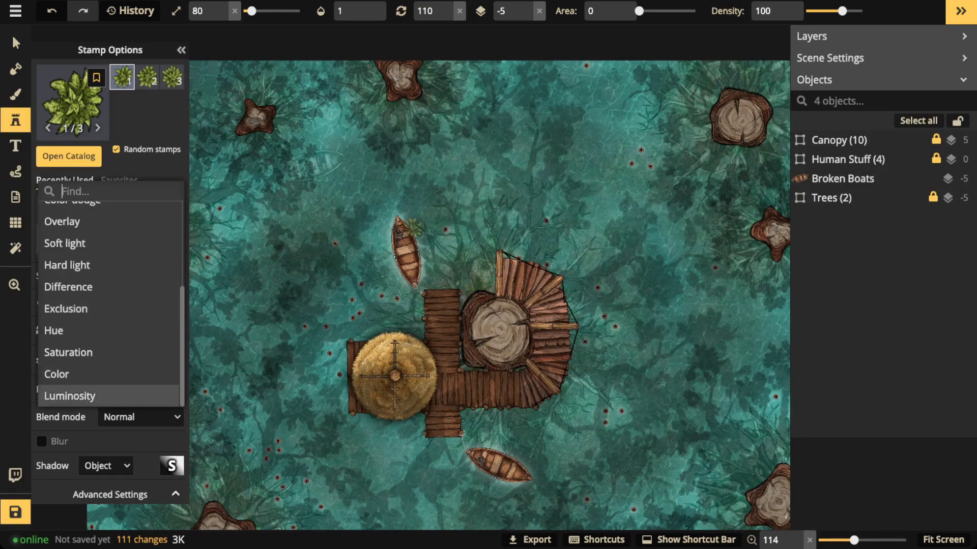
left_click(69, 396)
left_click(106, 465)
left_click(97, 358)
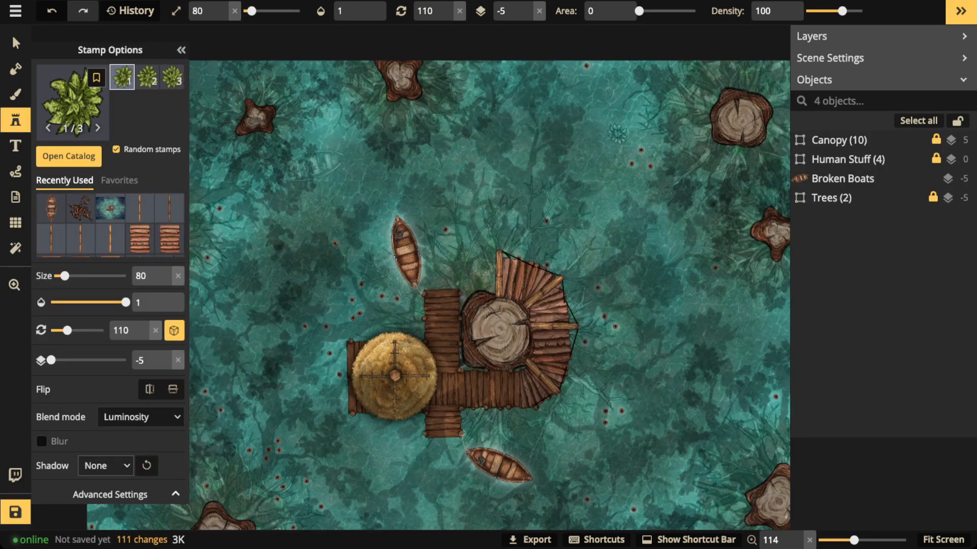
Place one fern in the open water northeast of the dock and set its contrast to 42 and brightness to 84
left_click(605, 144)
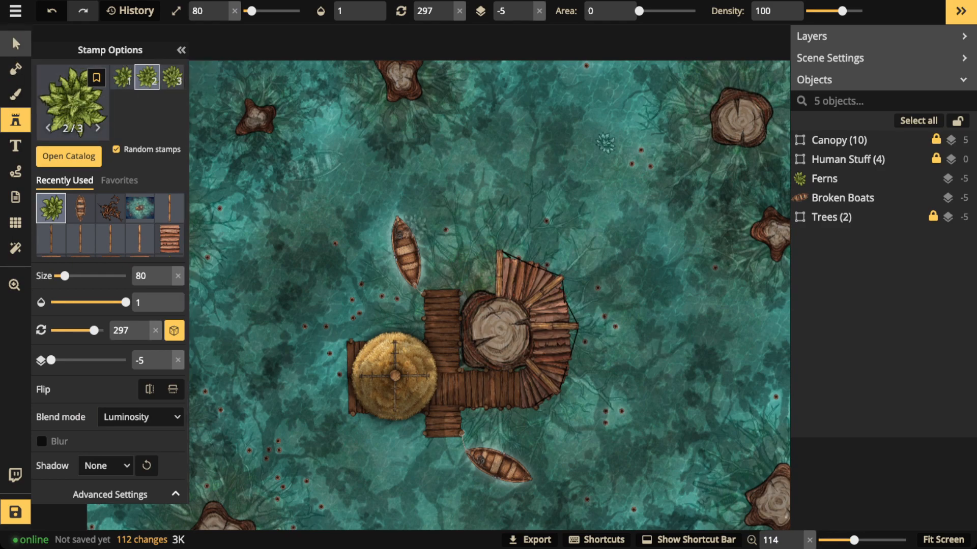
left_click(15, 43)
left_click(84, 407)
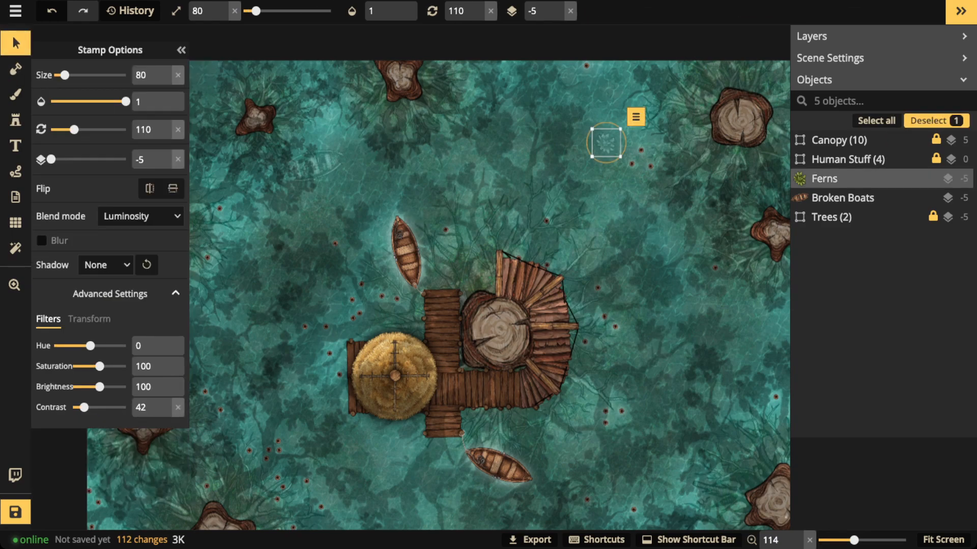
left_click_drag(100, 387, 95, 387)
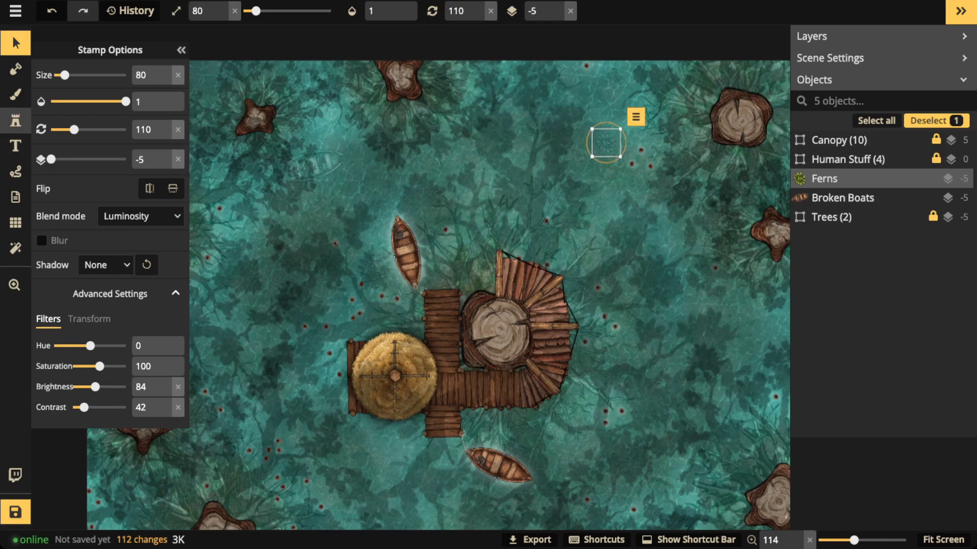
Scatter more faded ferns with the adjusted stamp across the water north, east and west of the dock
left_click(15, 120)
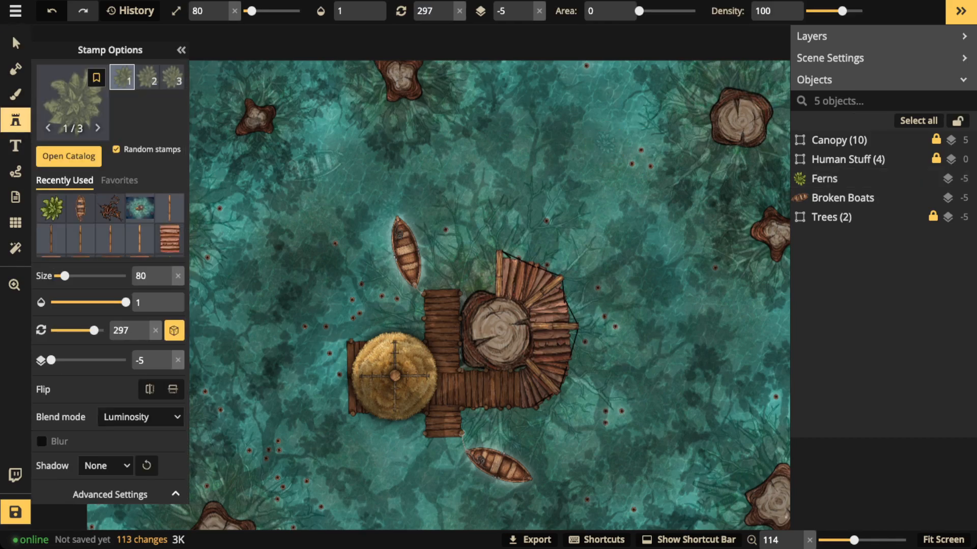
left_click(602, 120)
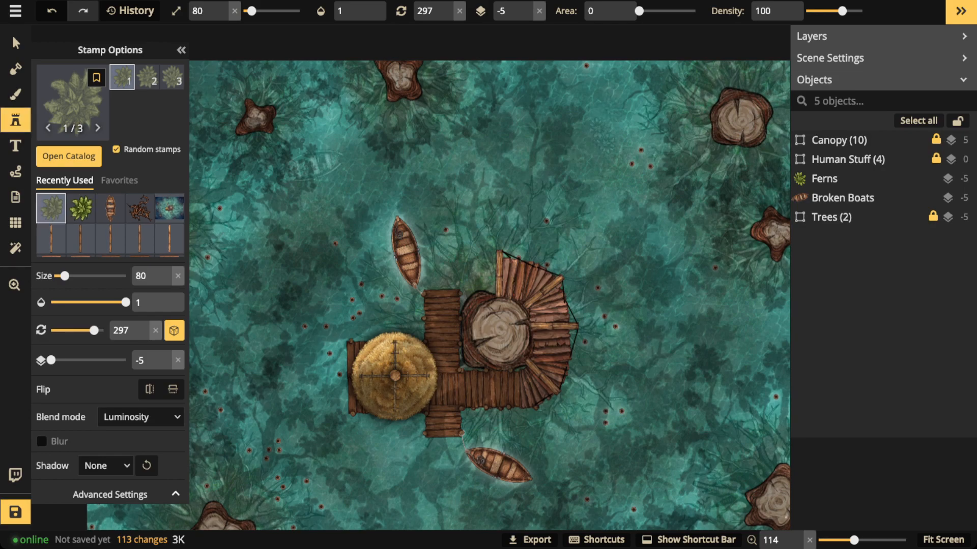
left_click(610, 110)
left_click(596, 171)
left_click(697, 324)
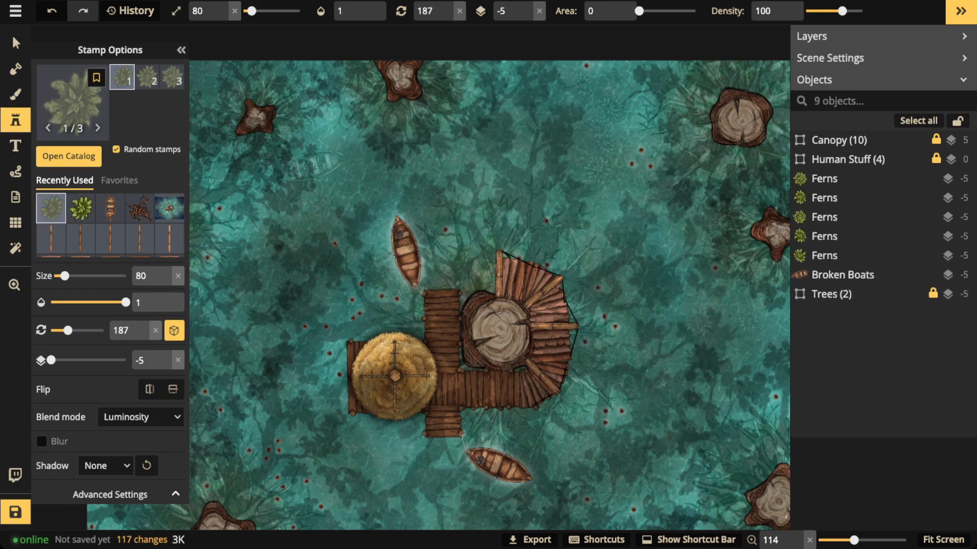
mouse_move(614, 317)
left_mouse_down()
mouse_move(671, 243)
mouse_move(448, 173)
mouse_move(374, 179)
left_mouse_up()
left_click_drag(140, 239, 202, 271)
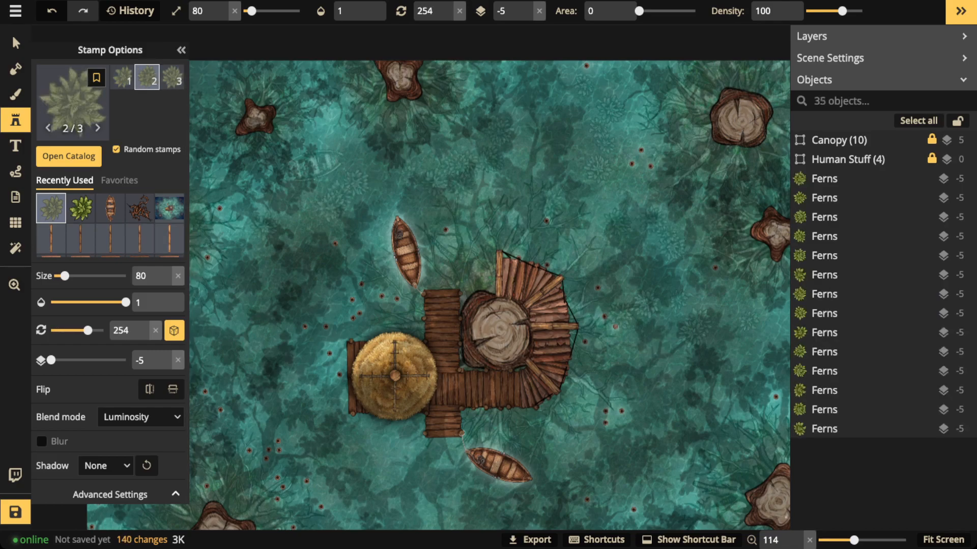
Place a fern in the water west of the upper rowboat and lower its brightness to 65
left_click(273, 266)
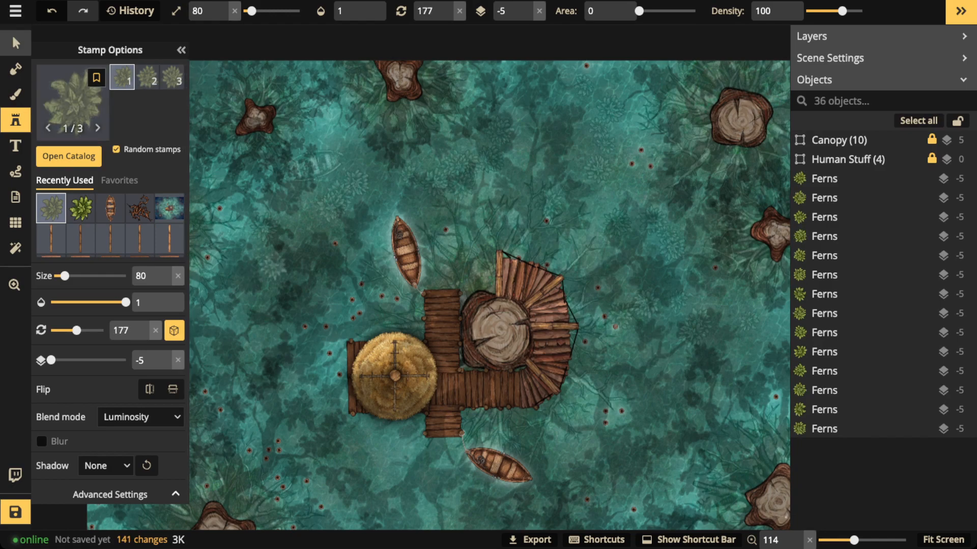
left_click(15, 43)
left_click_drag(273, 266, 270, 272)
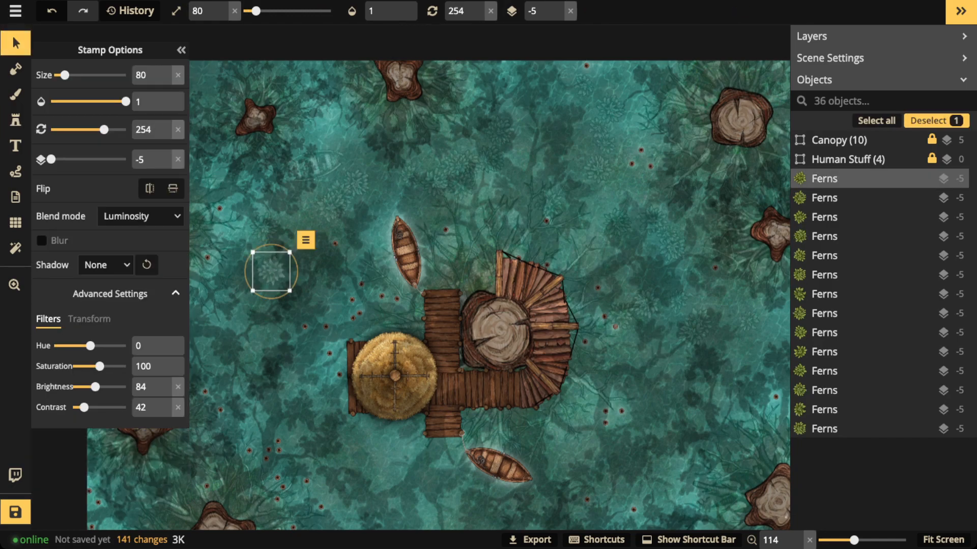
left_click_drag(95, 386, 90, 386)
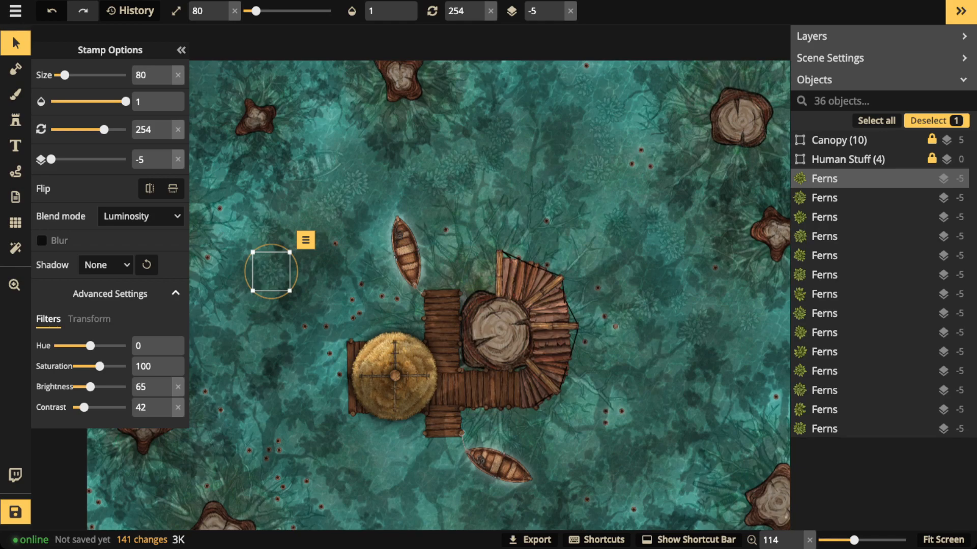
Select the three ferns up and left of the upper rowboat and lower their brightness to 70
left_click(332, 206)
left_click(358, 181, "shift")
left_click(350, 187, "shift")
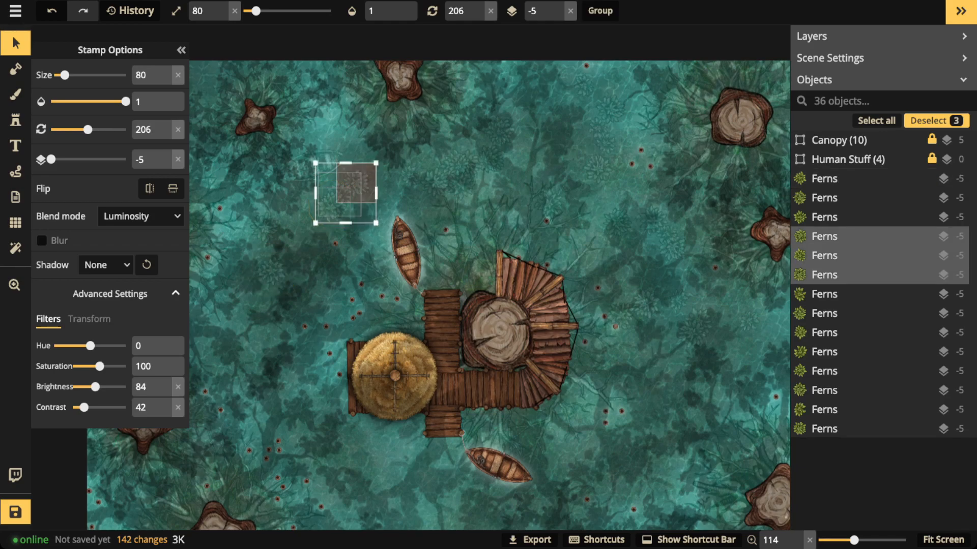
left_click_drag(96, 387, 91, 386)
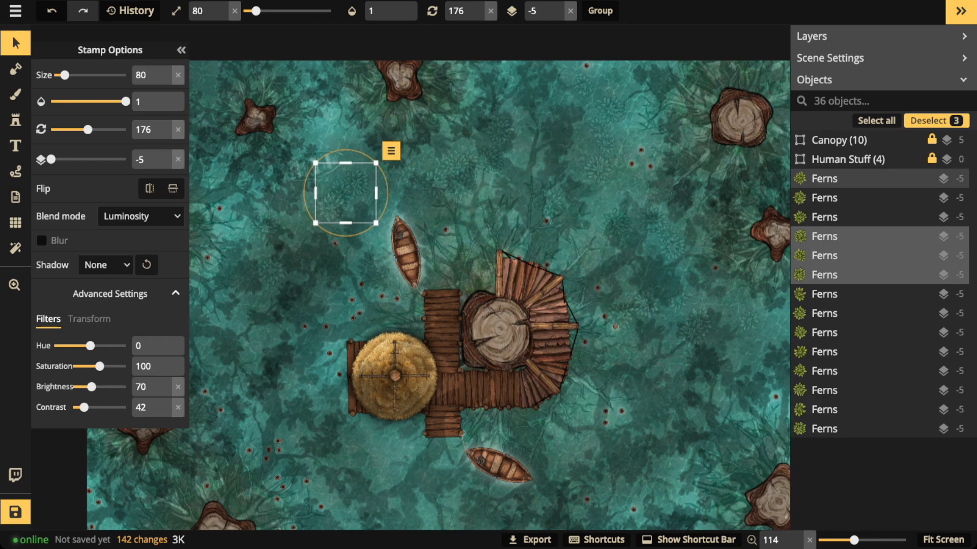
Slightly lower the brightness of another fern near the upper rowboat and clear the selection
key("Escape")
left_click_drag(330, 207, 303, 222)
scroll(313, 218, "down", 2)
left_click_drag(95, 387, 93, 387)
key("Escape")
Show the square grid of 20 columns and 15 rows over the map
scroll(373, 195, "down", 2)
scroll(359, 181, "down", 2)
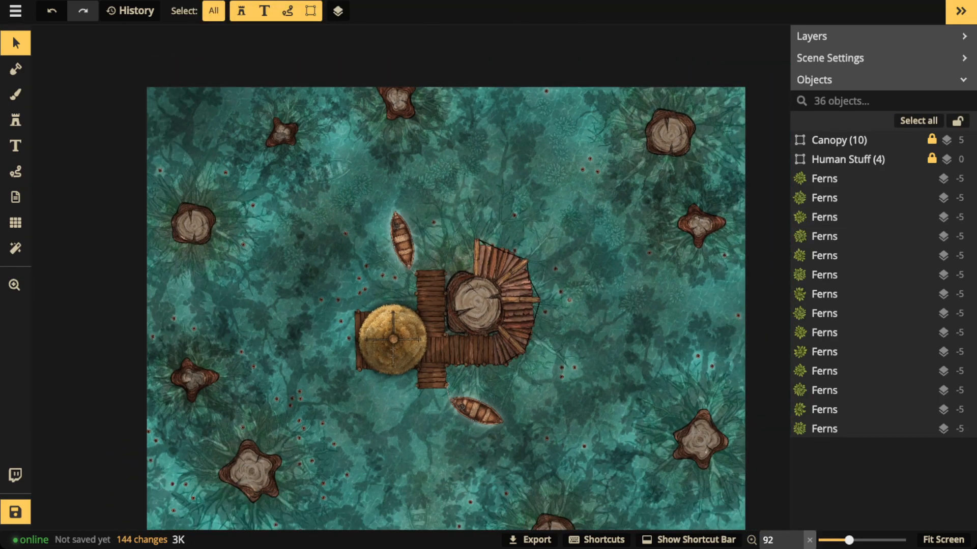
scroll(516, 201, "down", 3)
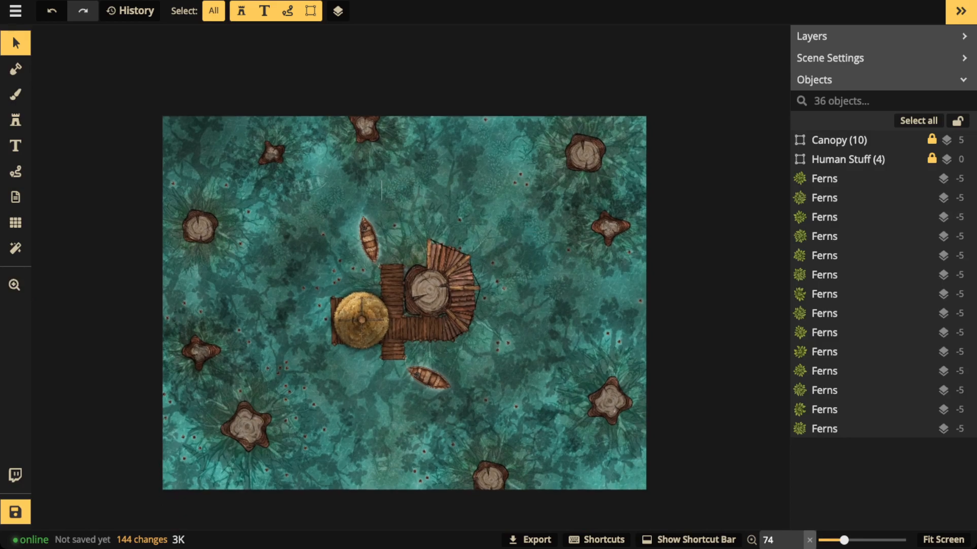
scroll(388, 359, "up", 2)
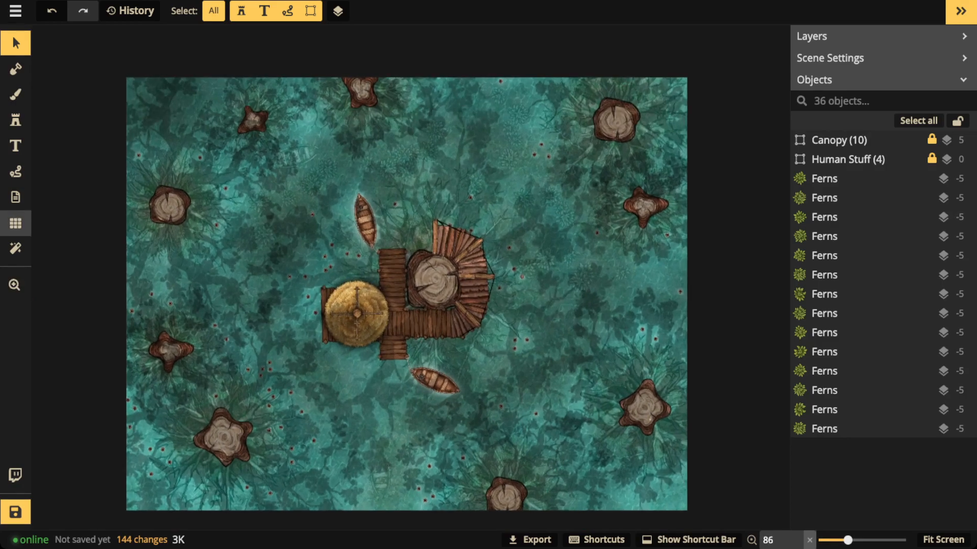
left_click(15, 223)
left_click(42, 71)
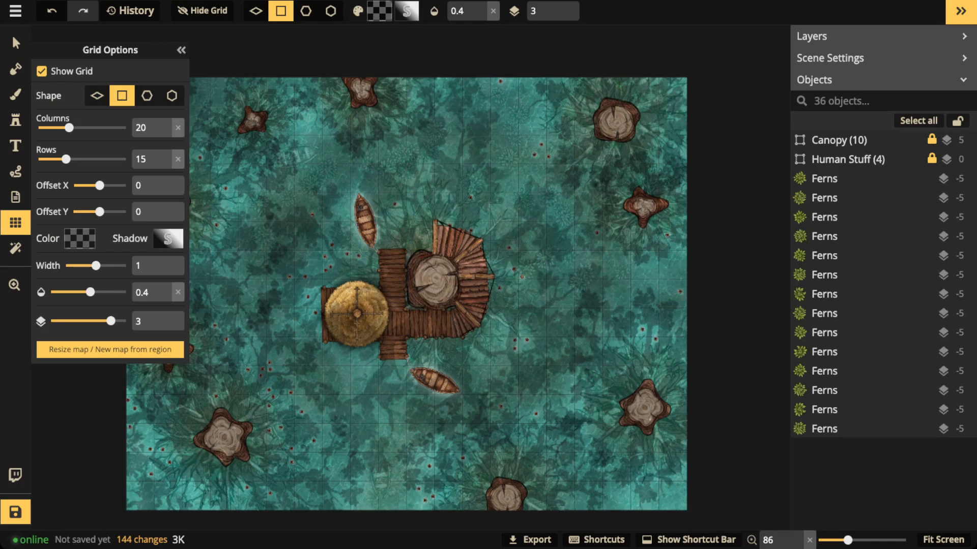
scroll(400, 368, "up", 10)
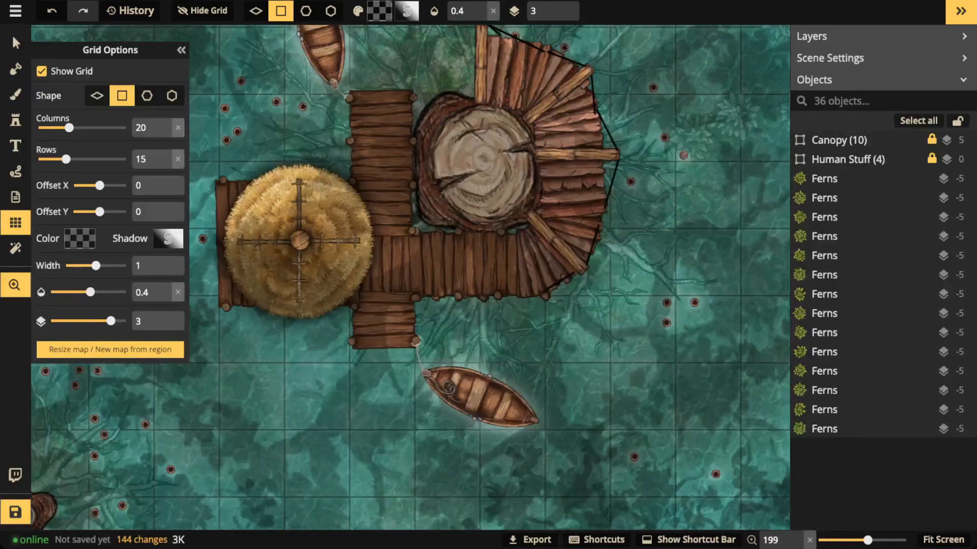
Draw a white freehand path of width 5 around the grid squares occupied by the upper rowboat and delete it
left_click(15, 172)
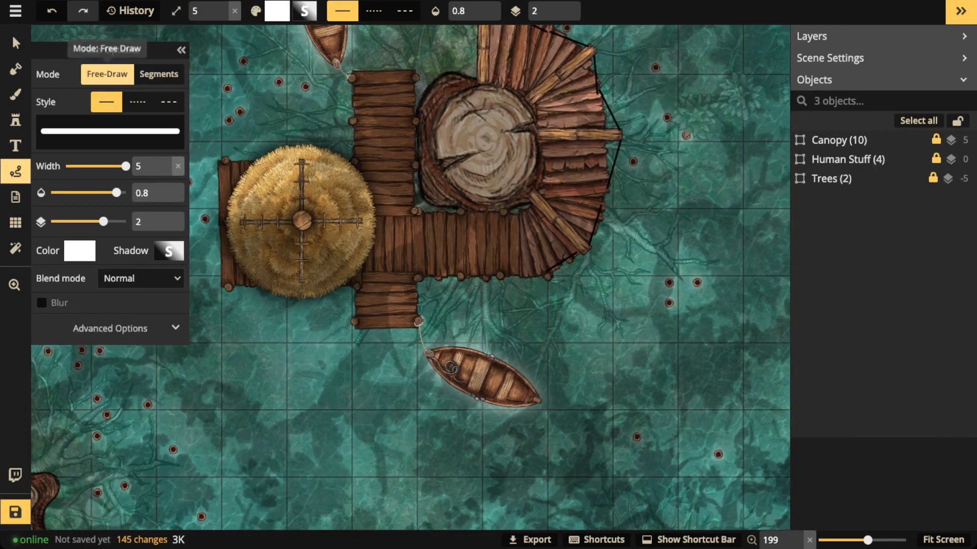
key("space")
left_click_drag(410, 277, 490, 296)
left_click_drag(407, 102, 397, 294)
mouse_move(358, 150)
left_mouse_down()
mouse_move(356, 283)
mouse_move(425, 293)
mouse_move(427, 151)
mouse_move(357, 150)
left_mouse_up()
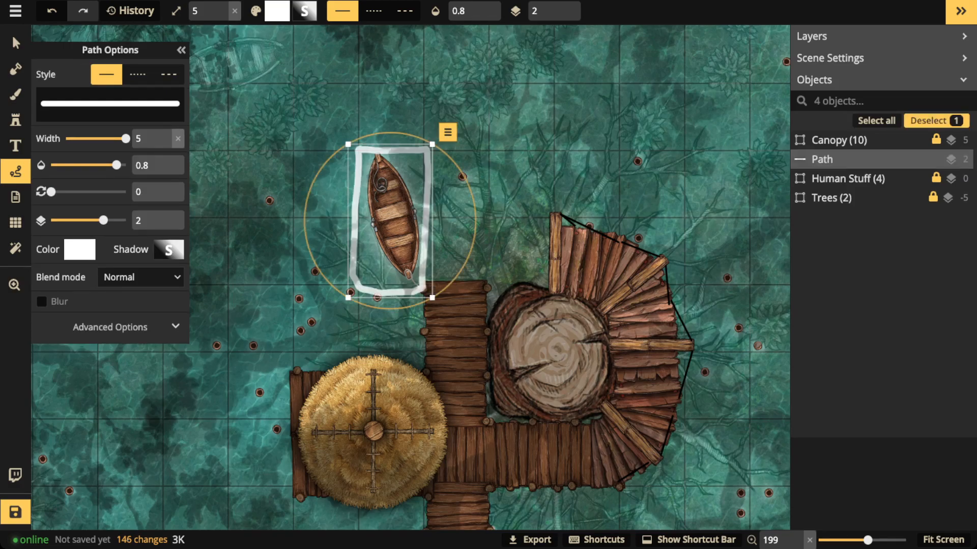
key("Delete")
Mark the grid line beside the upper rowboat, outline the boat's squares again, and delete both white marks
left_click_drag(424, 148, 426, 285)
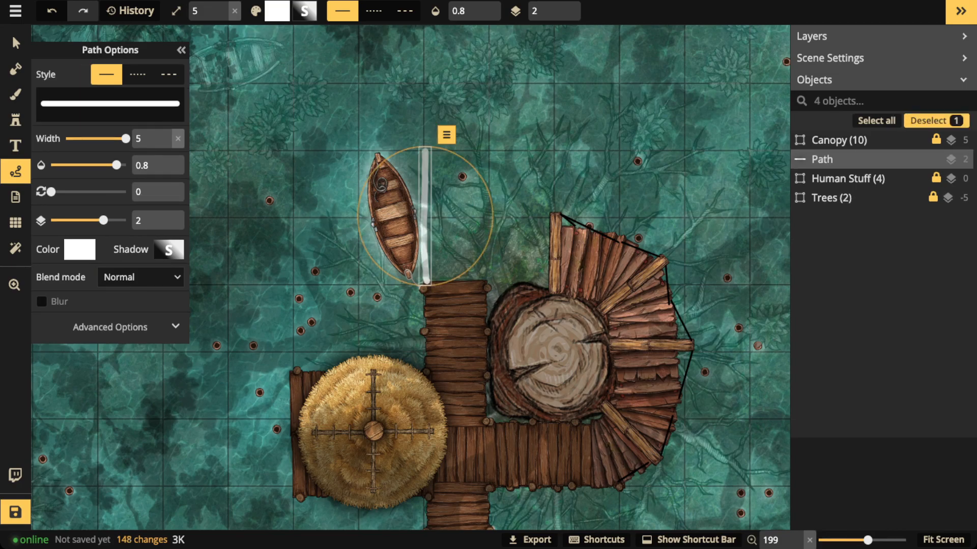
key("Delete")
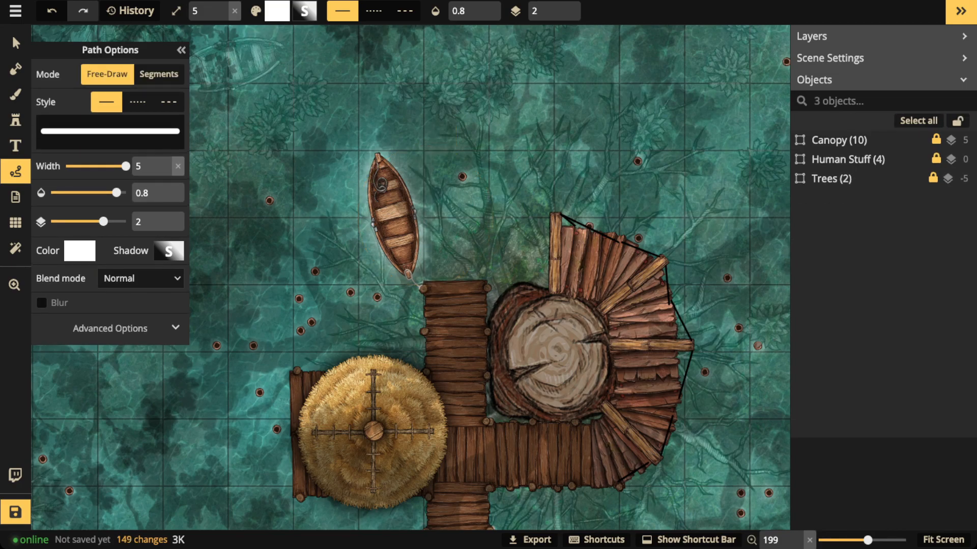
mouse_move(359, 149)
left_mouse_down()
mouse_move(355, 252)
mouse_move(412, 287)
mouse_move(422, 210)
mouse_move(397, 153)
mouse_move(359, 148)
left_mouse_up()
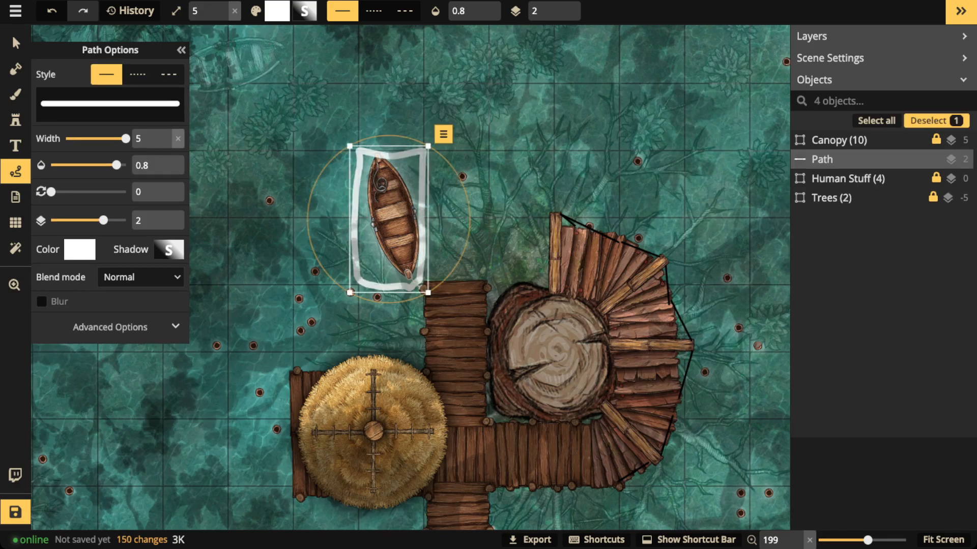
key("Delete")
Outline the dock's upper walkway, the thatched hut and the lower rowboat one by one with white paths, deleting each one
mouse_move(425, 285)
left_mouse_down()
mouse_move(426, 385)
mouse_move(490, 427)
mouse_move(490, 283)
mouse_move(423, 284)
left_mouse_up()
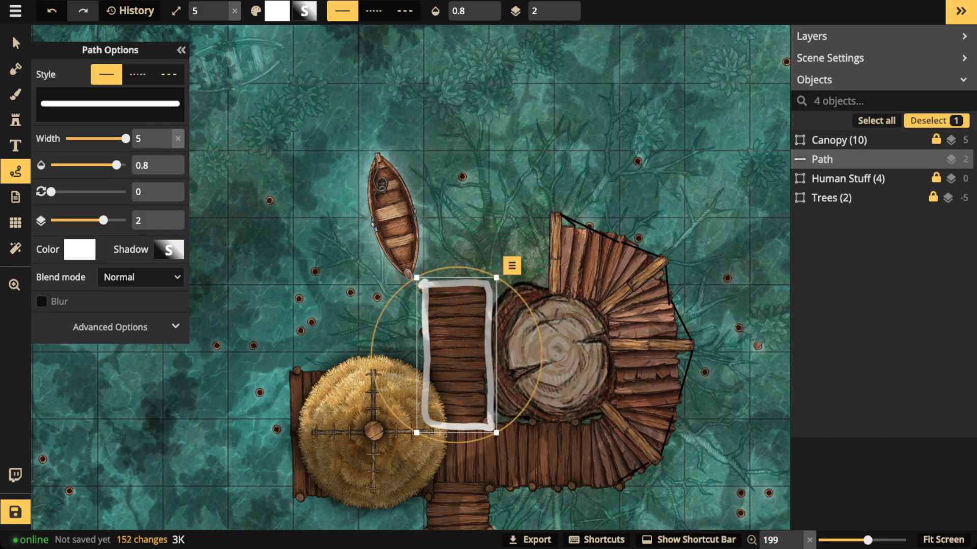
key("Delete")
scroll(411, 278, "down", 3)
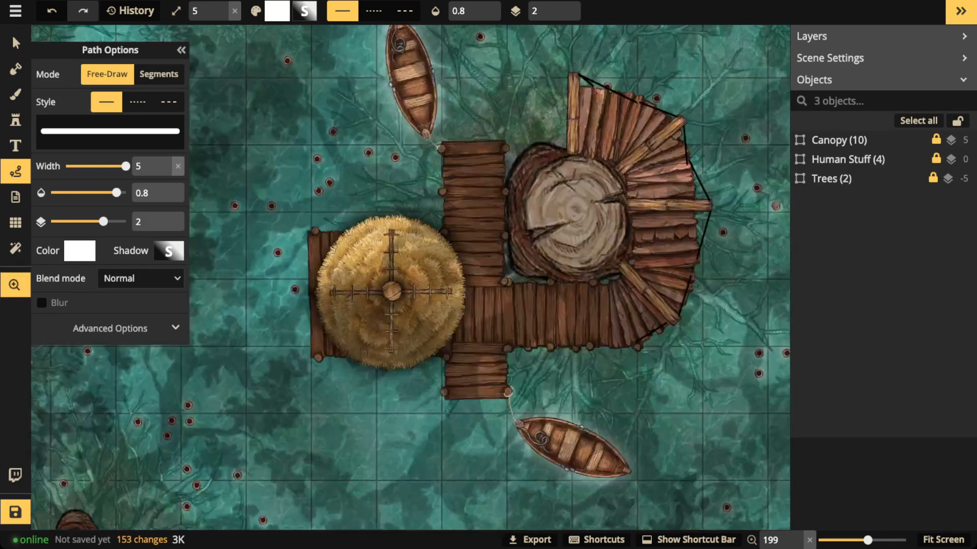
mouse_move(462, 212)
left_mouse_down()
mouse_move(307, 213)
mouse_move(338, 358)
mouse_move(455, 315)
mouse_move(454, 215)
left_mouse_up()
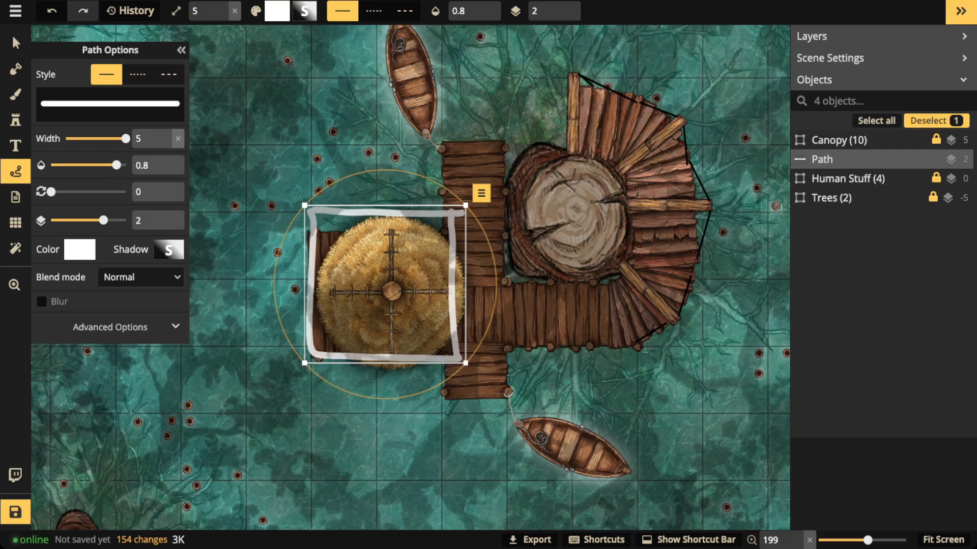
key("Delete")
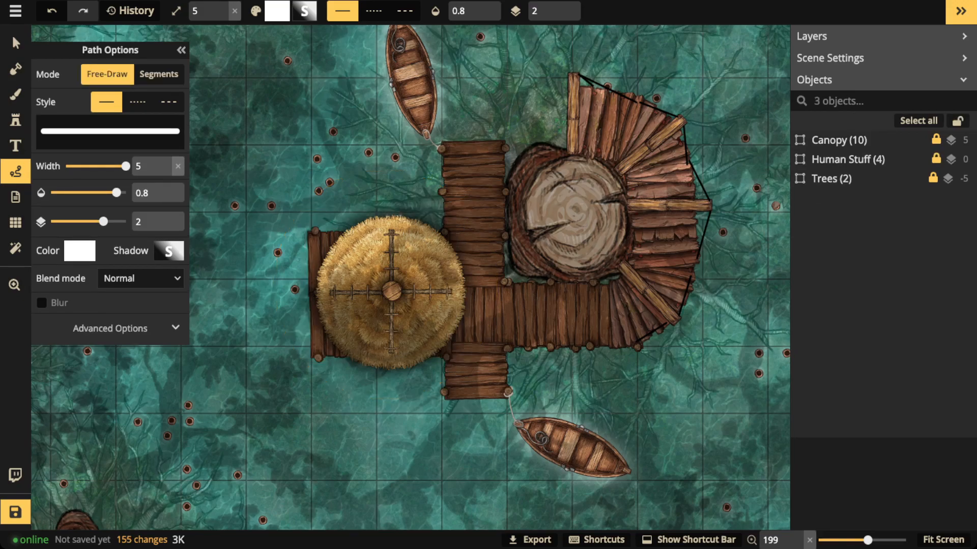
mouse_move(506, 415)
left_mouse_down()
mouse_move(505, 475)
mouse_move(645, 477)
mouse_move(634, 413)
mouse_move(510, 415)
left_mouse_up()
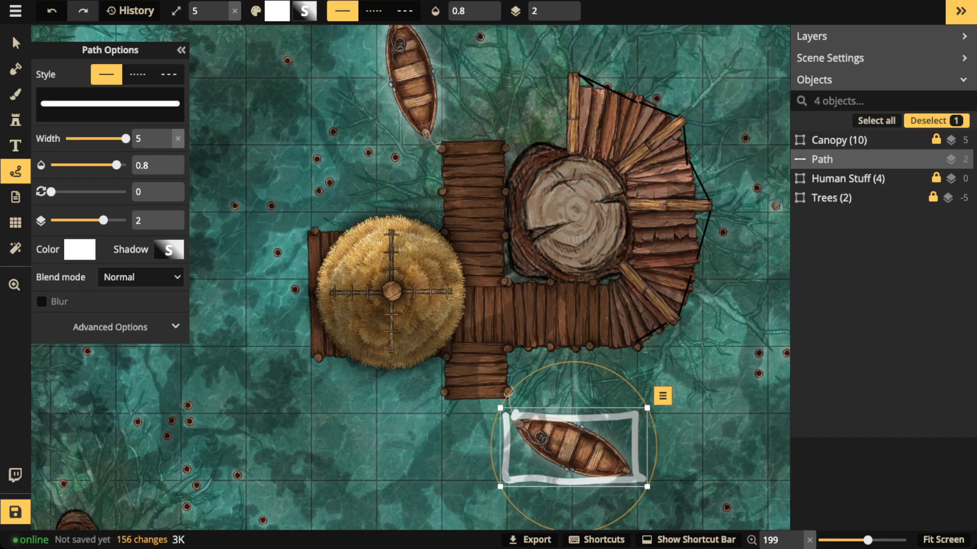
key("Delete")
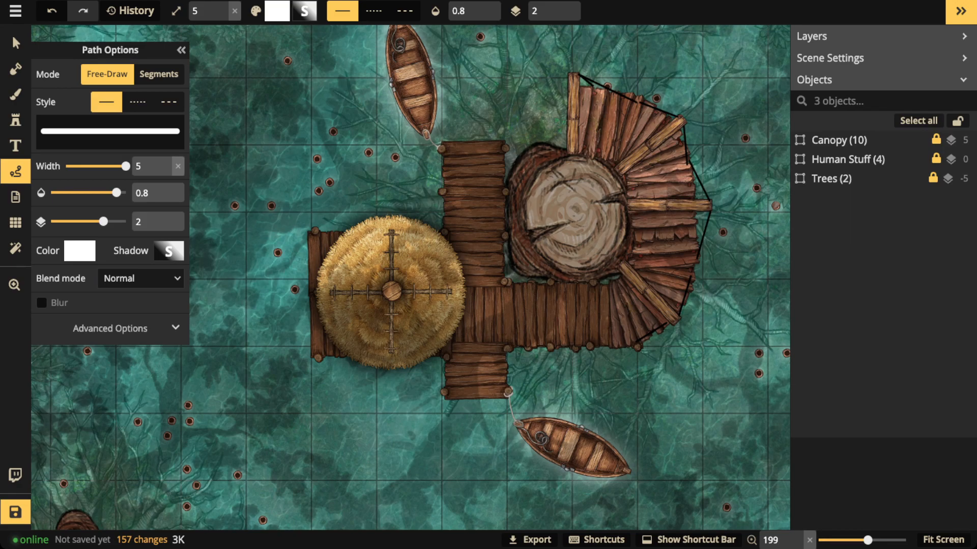
Examine up close how the lower rowboat's mooring rope and the dock end sit against the grid lines
scroll(517, 418, "up", 10)
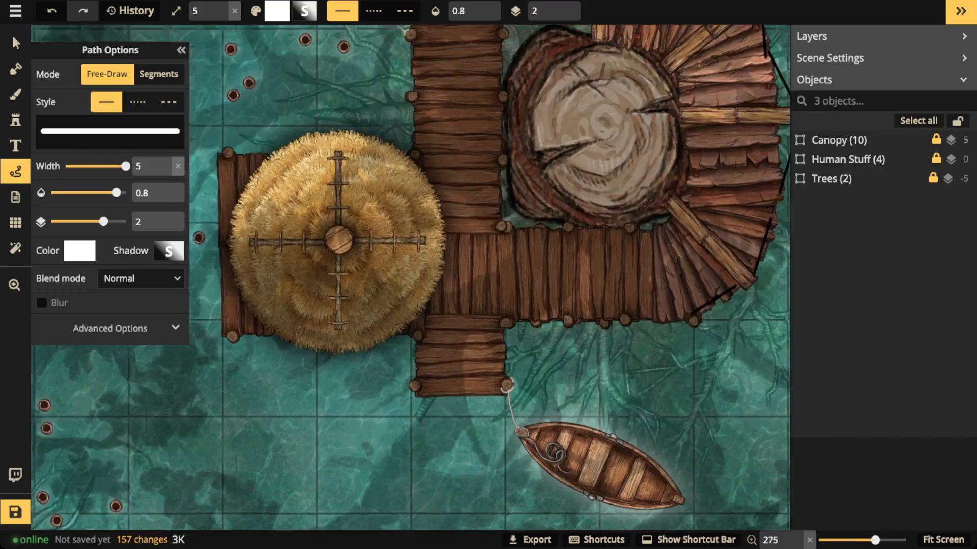
scroll(517, 418, "up", 6)
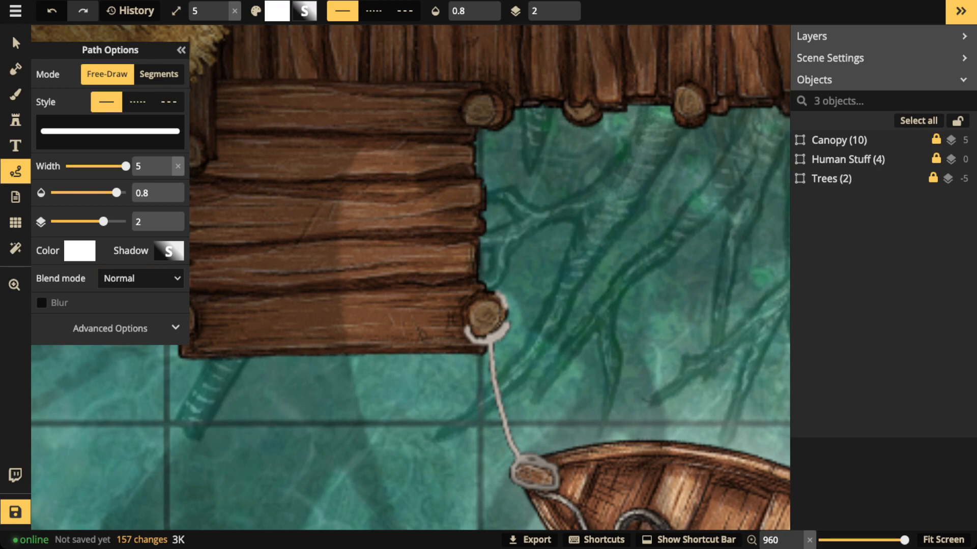
scroll(498, 390, "down", 3)
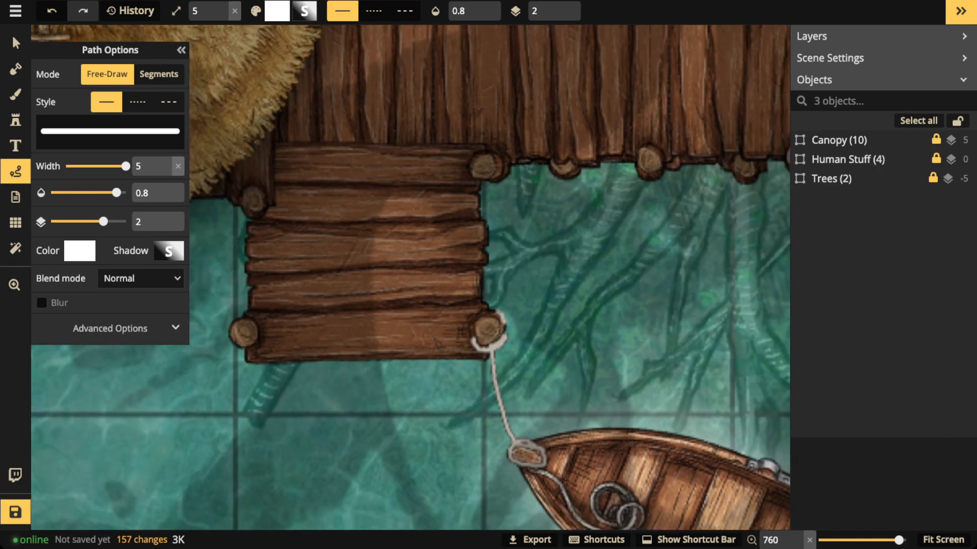
scroll(499, 387, "down", 4)
scroll(504, 392, "down", 2)
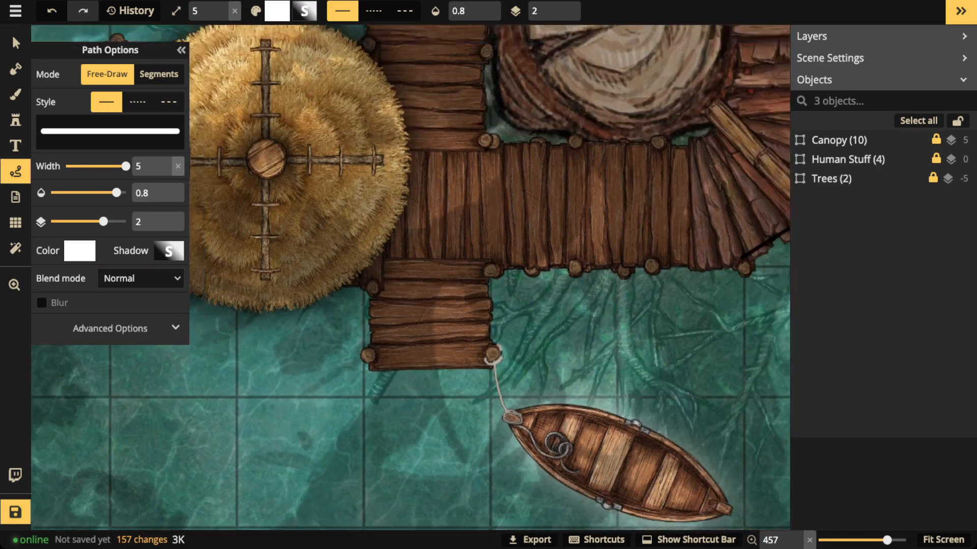
scroll(338, 347, "down", 9)
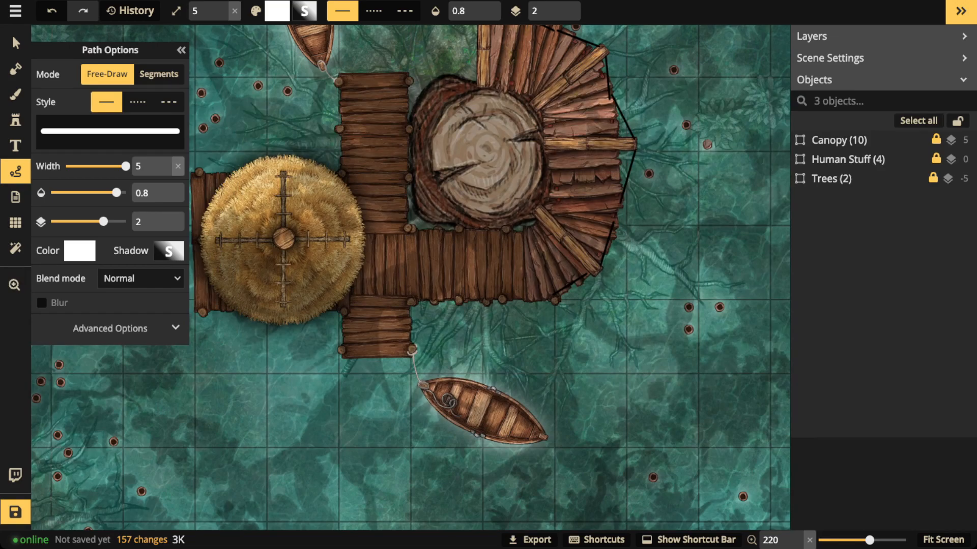
scroll(781, 504, "down", 4)
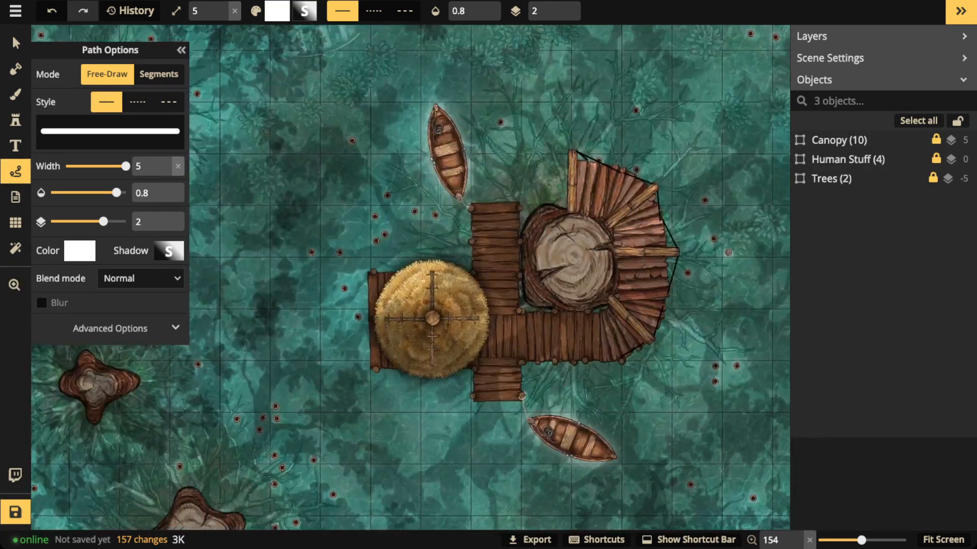
Enable the map's filters but hide the Spotlight, Custom filter, Vignette and Clarity filters individually
left_click(15, 43)
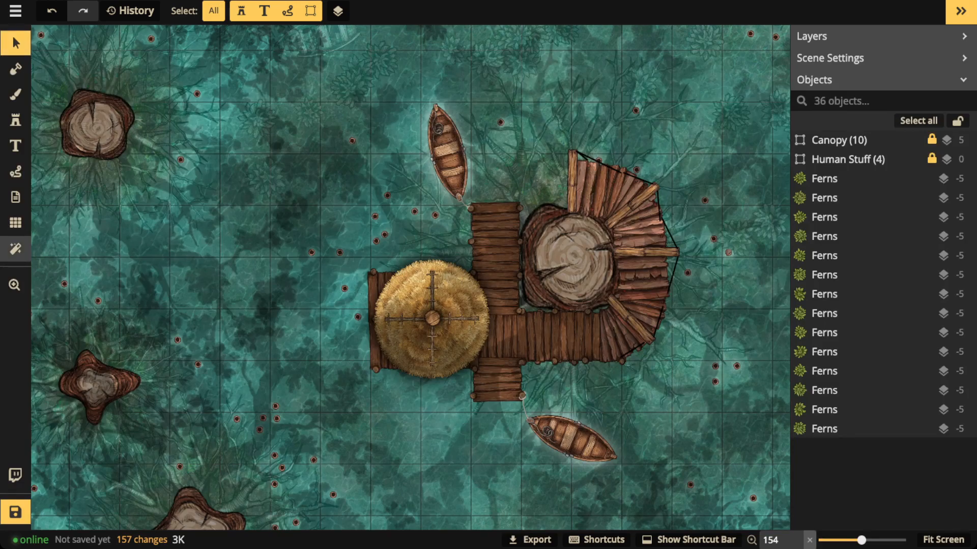
left_click(15, 248)
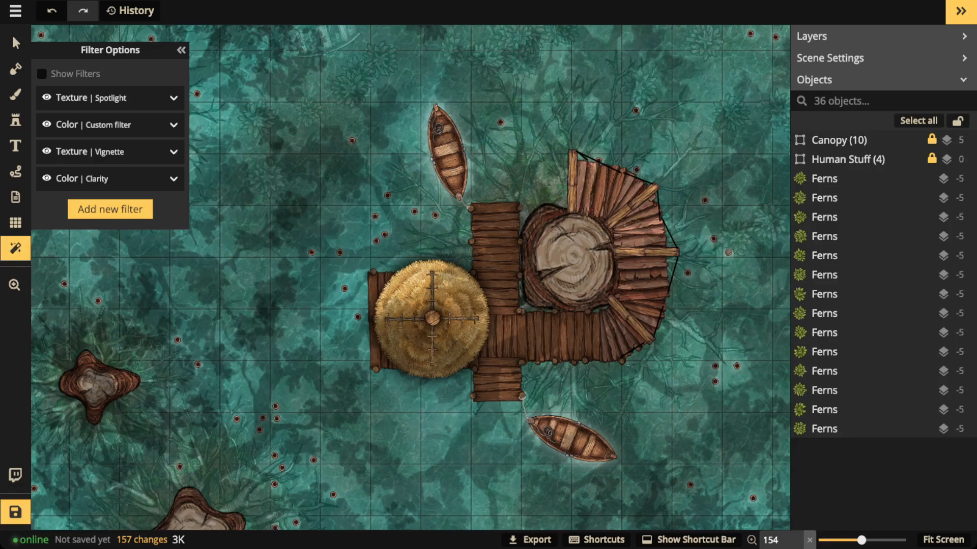
left_click(41, 74)
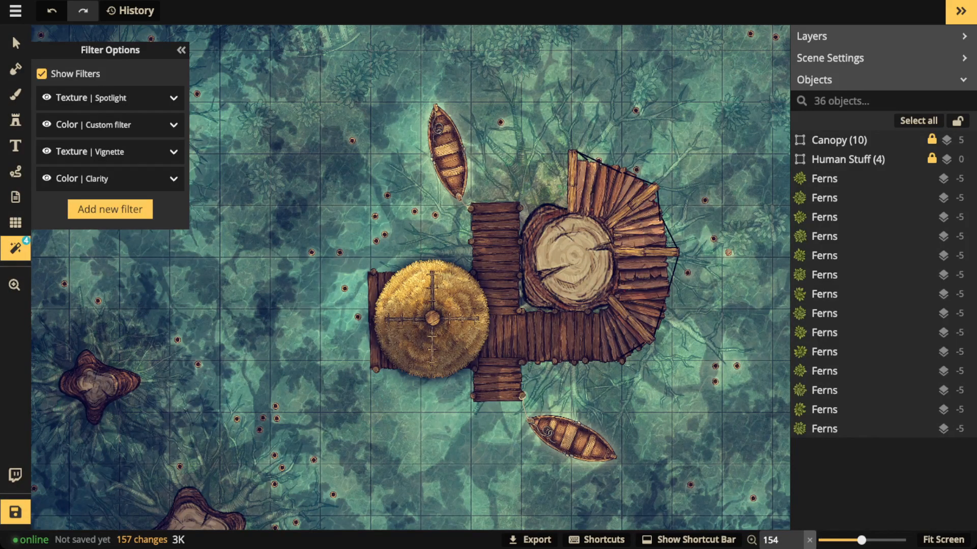
left_click(46, 97)
left_click(47, 124)
left_click(46, 151)
left_click(46, 178)
scroll(343, 184, "down", 2)
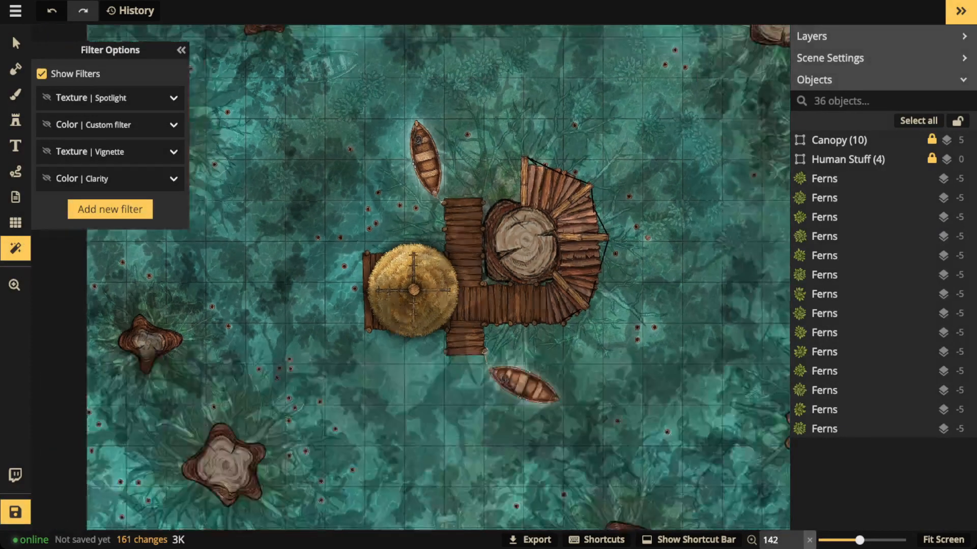
scroll(344, 184, "down", 8)
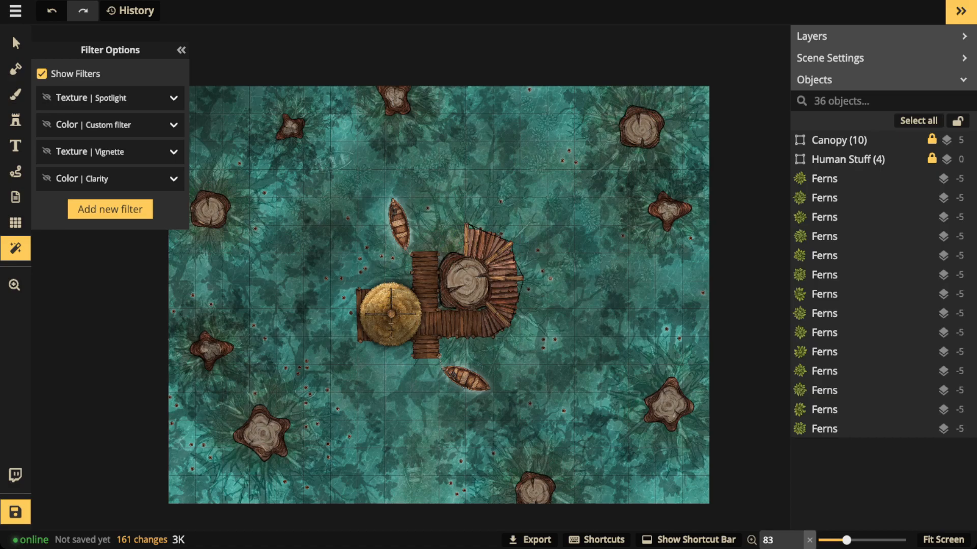
Show the Vignette and Spotlight texture filters, comparing the map with and without the Spotlight
left_click(46, 151)
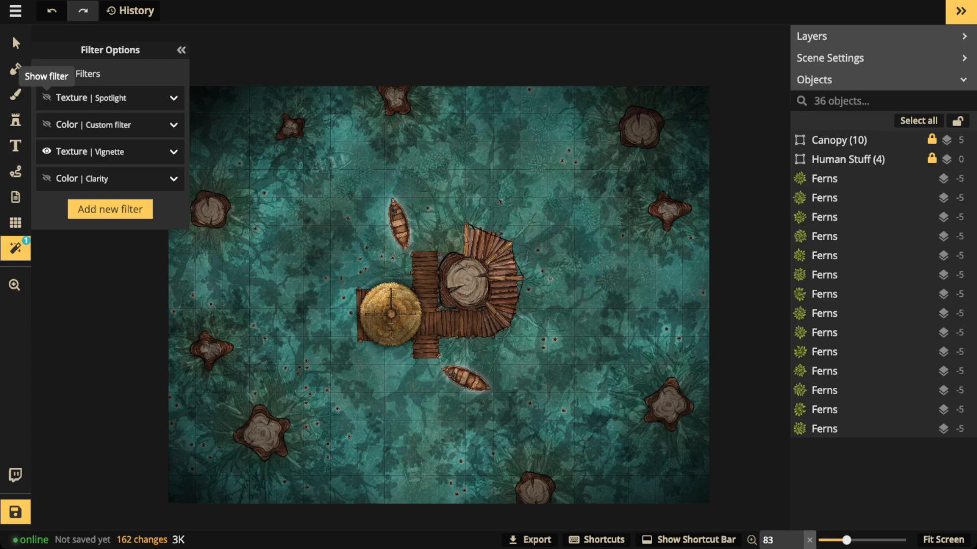
left_click(47, 97)
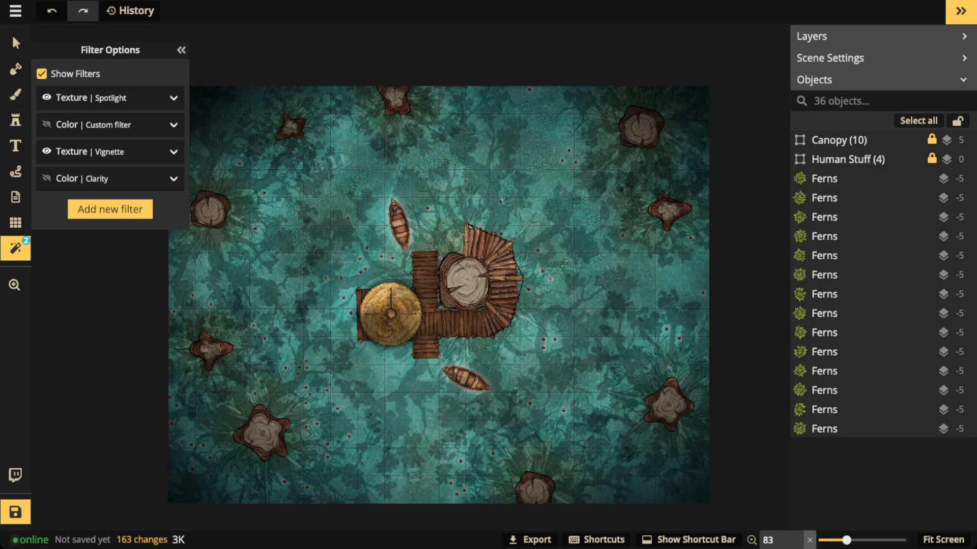
left_click(46, 98)
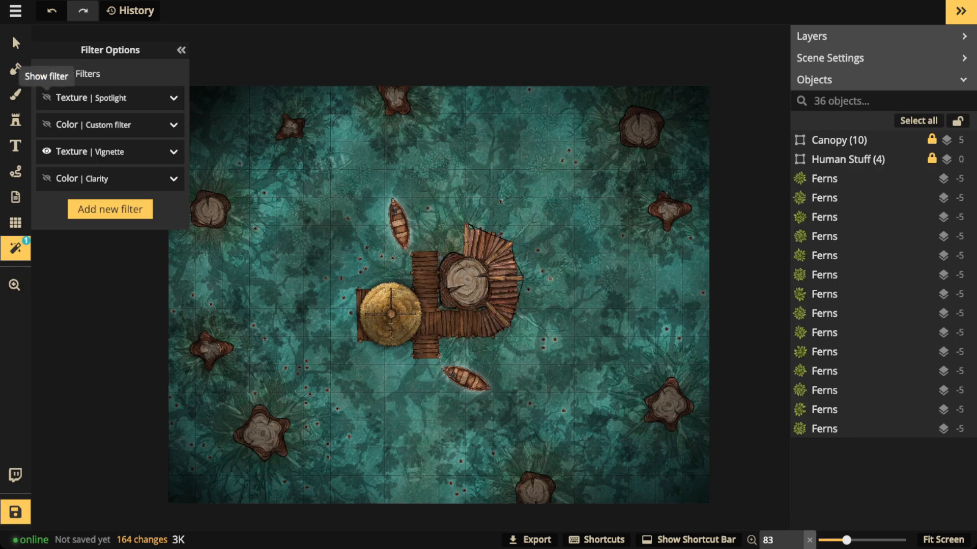
left_click(46, 97)
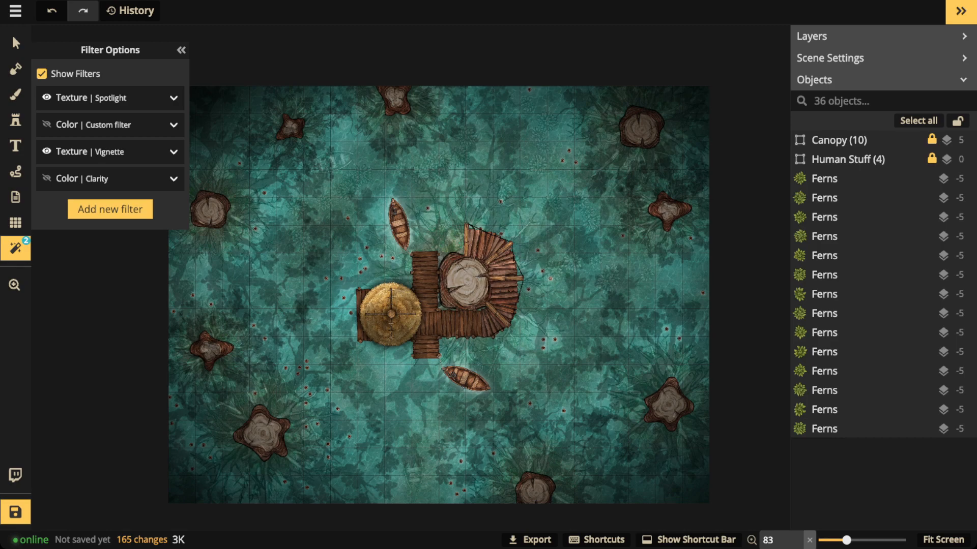
Try the Spotlight filter on layer 5 and return it to layer -5
left_click(173, 98)
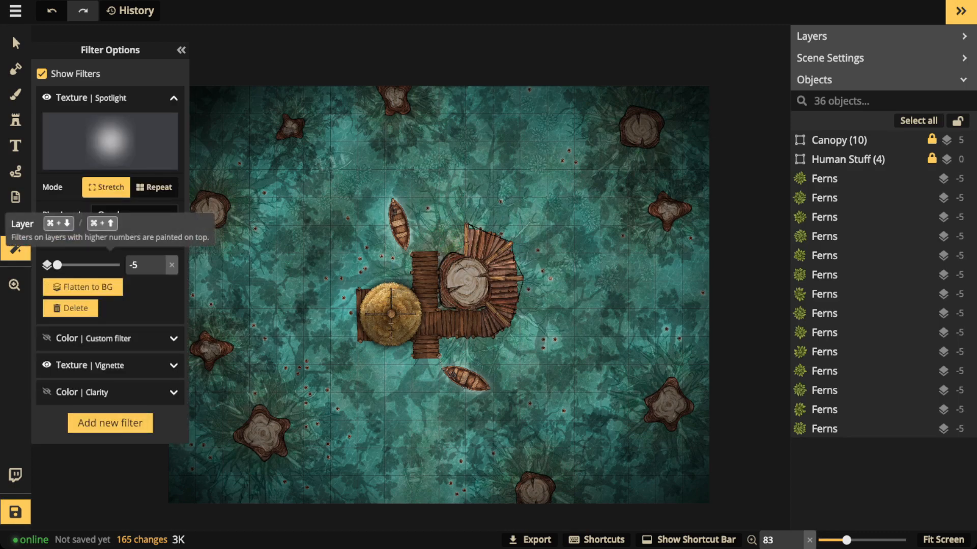
left_click(171, 265)
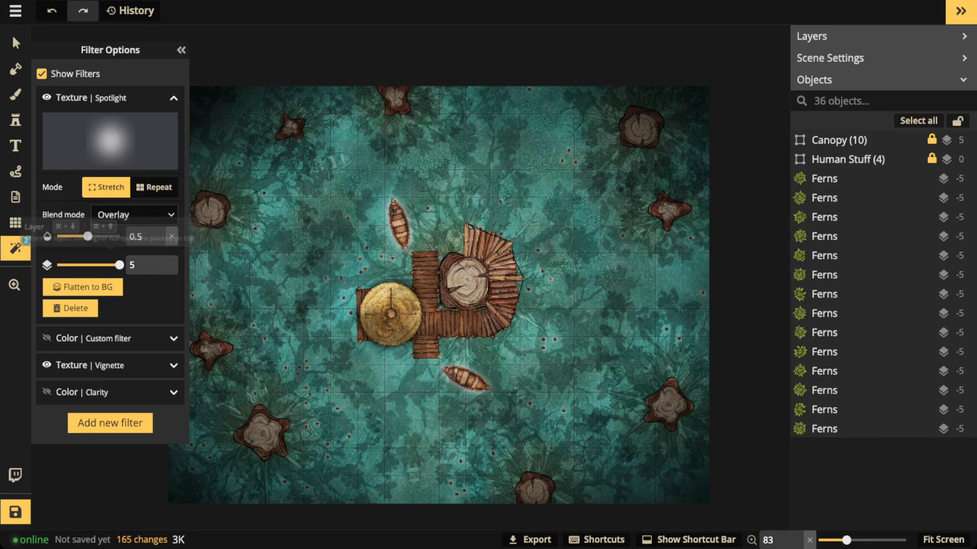
left_click_drag(119, 265, 57, 265)
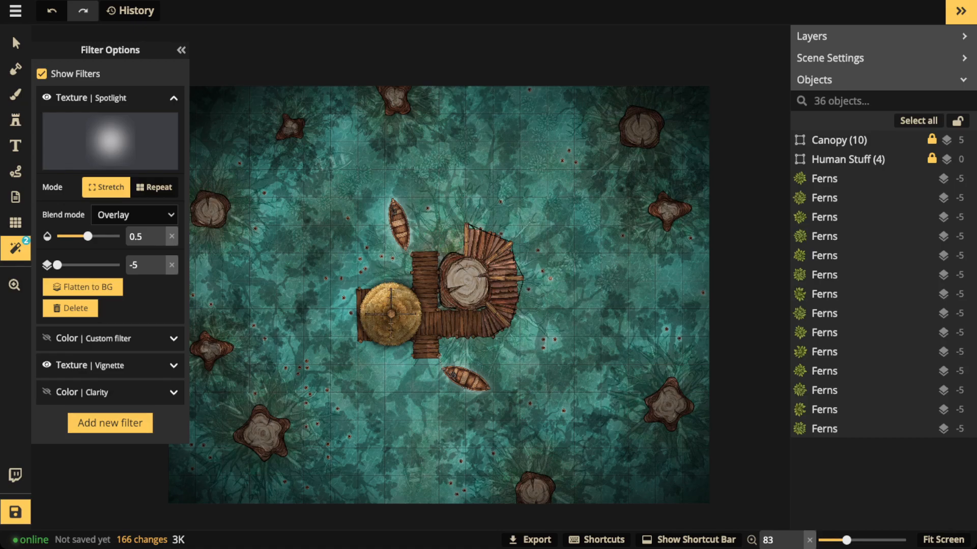
Show the Cold & Warm custom color filter, collapse the filter options and review the whole tinted map
left_click(47, 338)
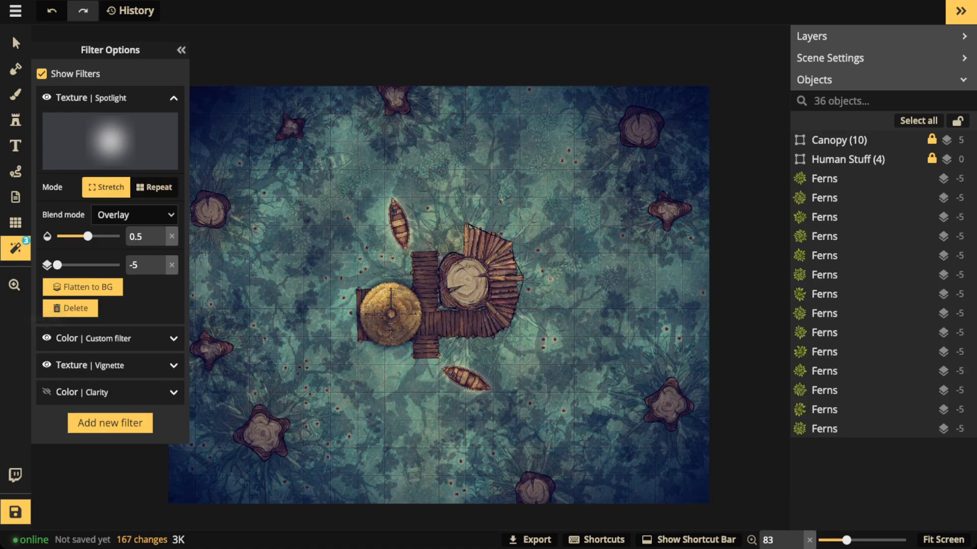
left_click(110, 338)
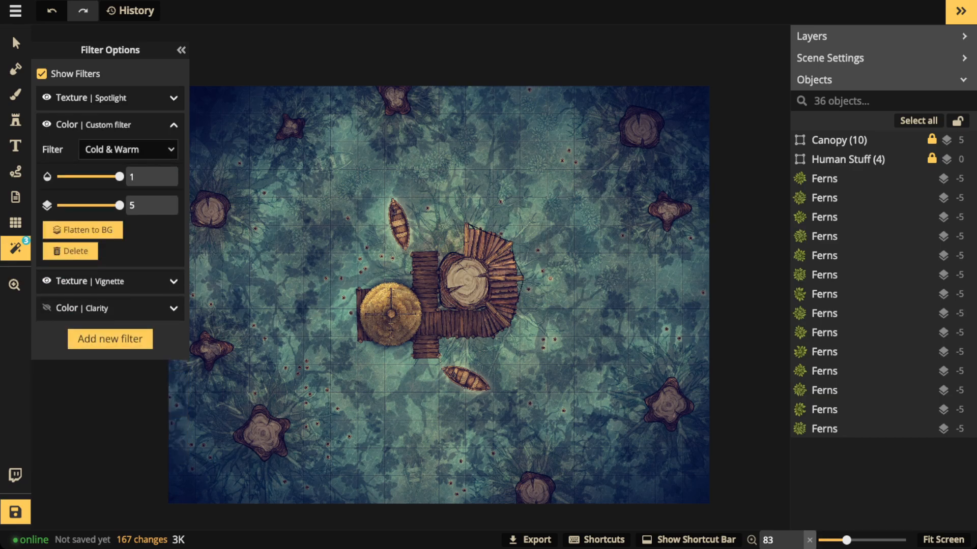
scroll(382, 256, "down", 1)
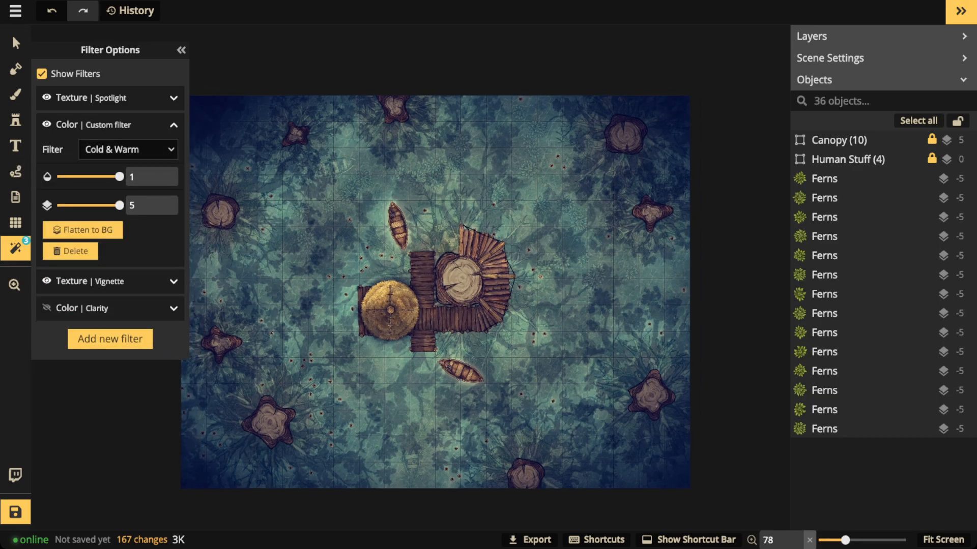
left_click(181, 50)
scroll(341, 284, "up", 3)
scroll(505, 281, "up", 4)
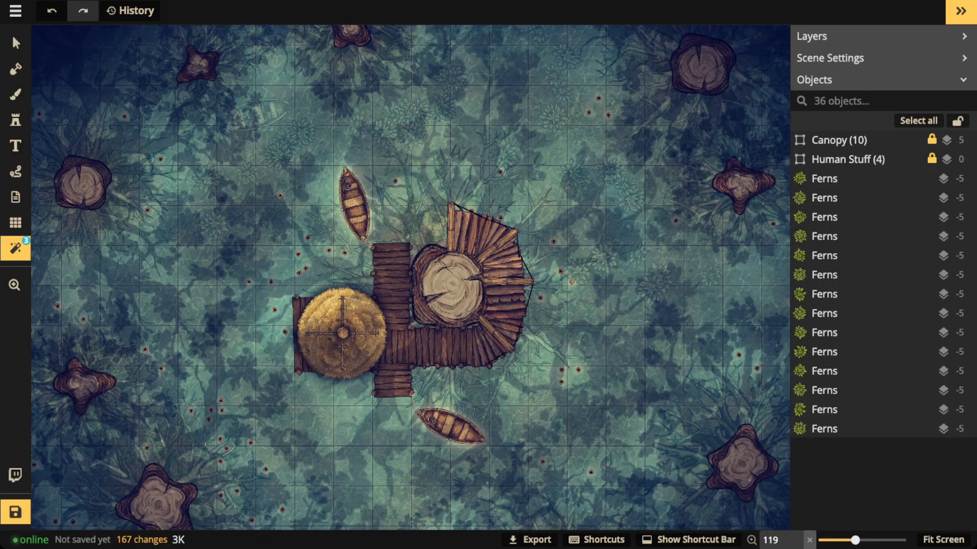
scroll(361, 290, "down", 4)
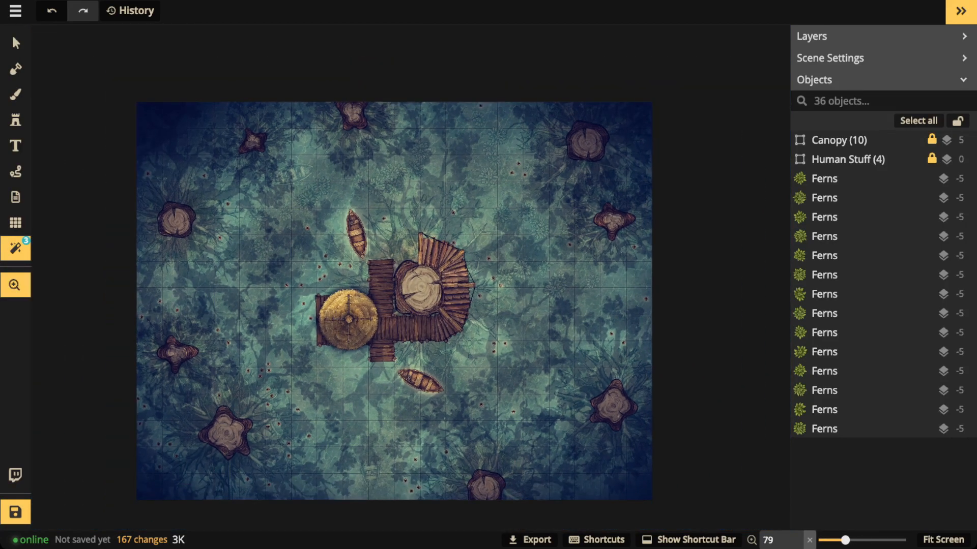
left_click_drag(394, 301, 396, 262)
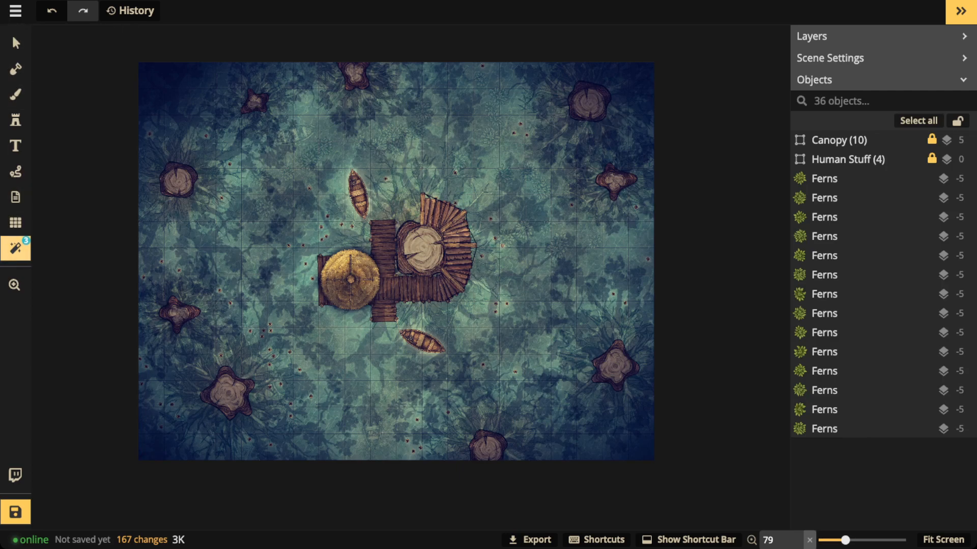
Show the Clarity color filter on the map and collapse the filter options
left_click(15, 249)
left_click(46, 308)
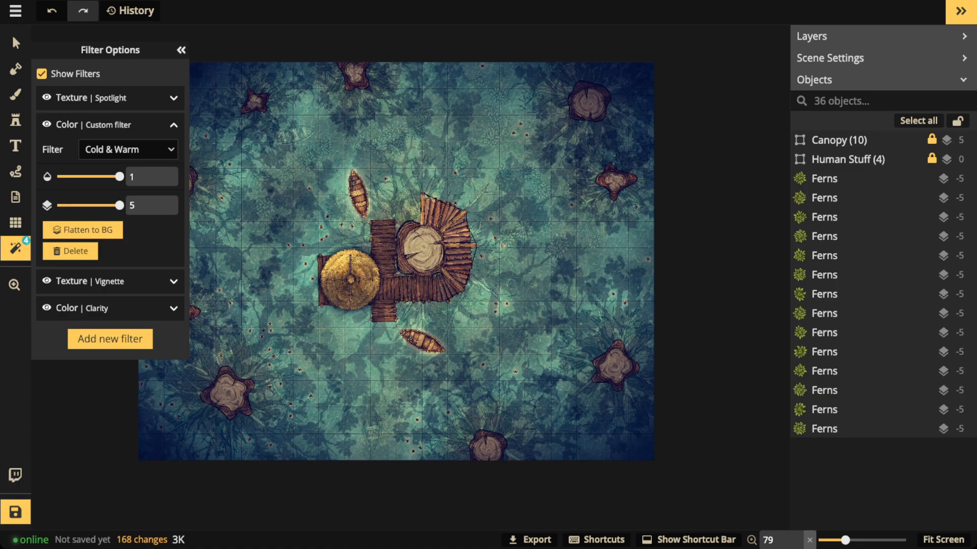
left_click(181, 50)
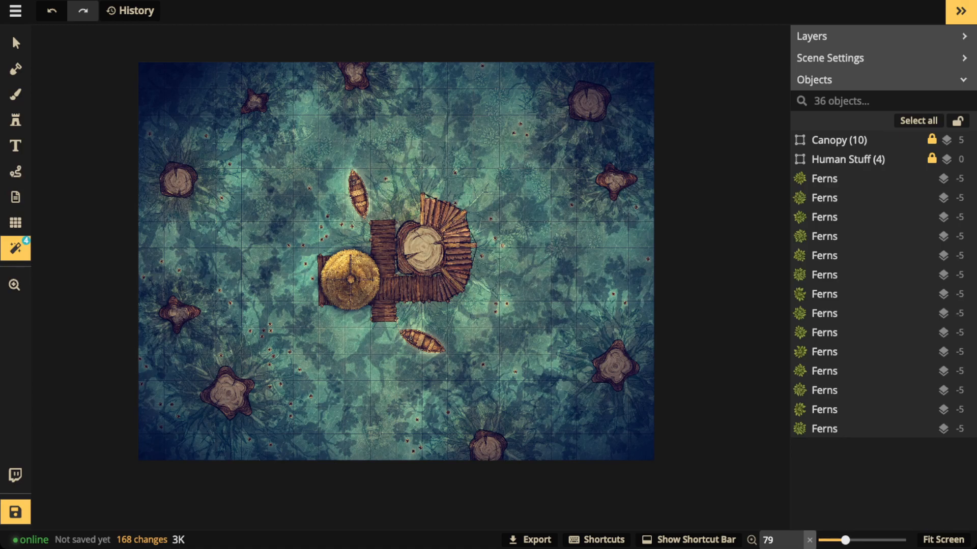
Examine the filtered map up close around the hut, dock, boats and trees, and then as a whole
scroll(338, 280, "up", 8)
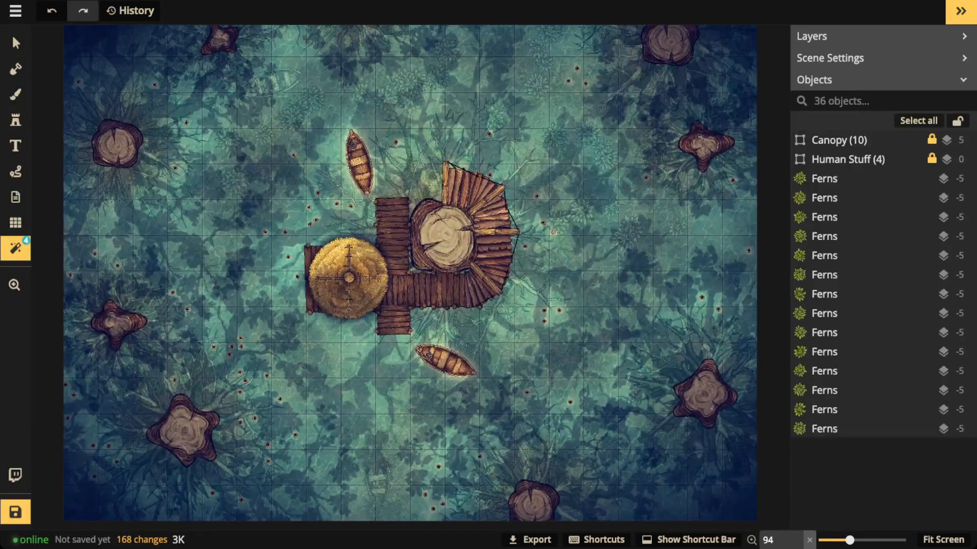
scroll(339, 280, "up", 3)
scroll(338, 279, "down", 4)
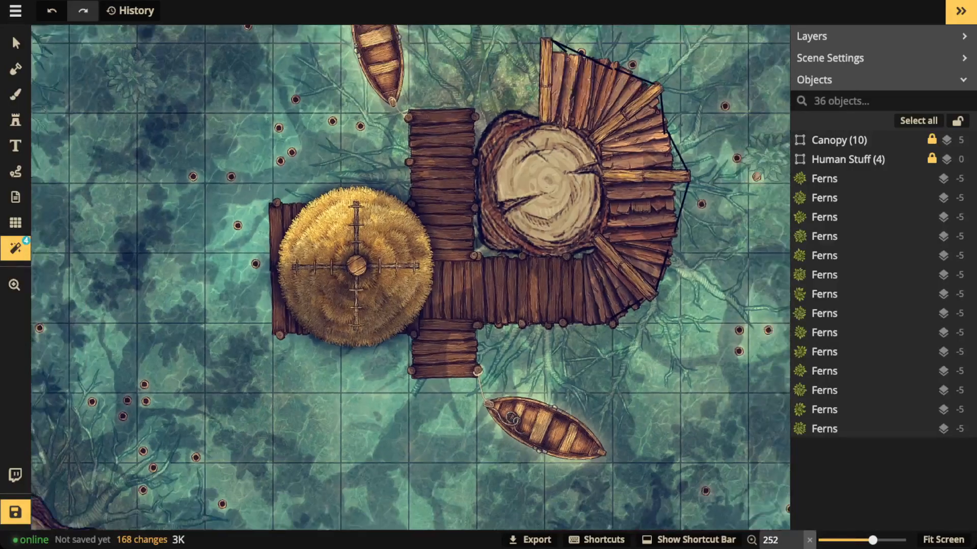
left_click_drag(346, 285, 516, 412)
left_click_drag(340, 181, 297, 161)
scroll(359, 358, "down", 3)
left_click_drag(563, 299, 455, 276)
scroll(453, 305, "down", 1)
left_click_drag(524, 258, 453, 244)
scroll(456, 259, "up", 8)
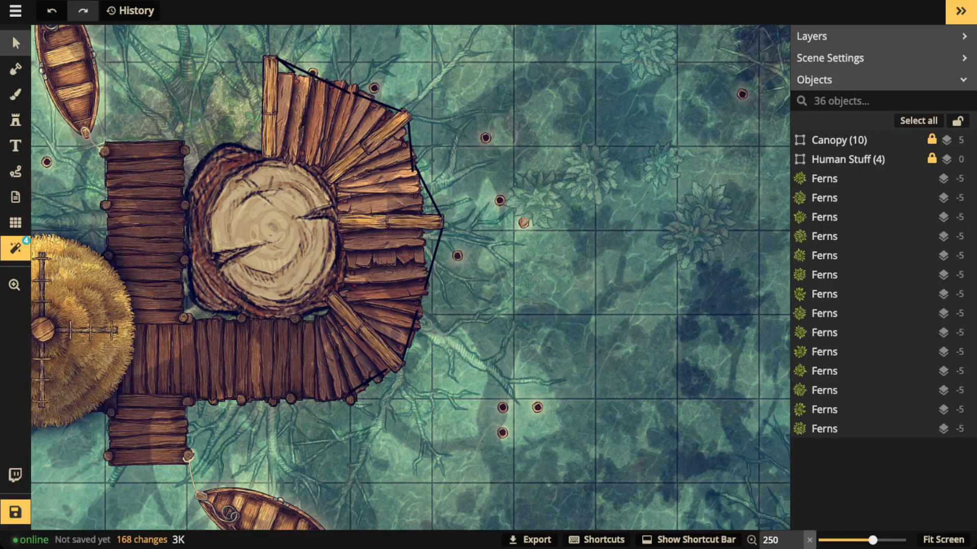
left_click(15, 43)
scroll(237, 129, "down", 8)
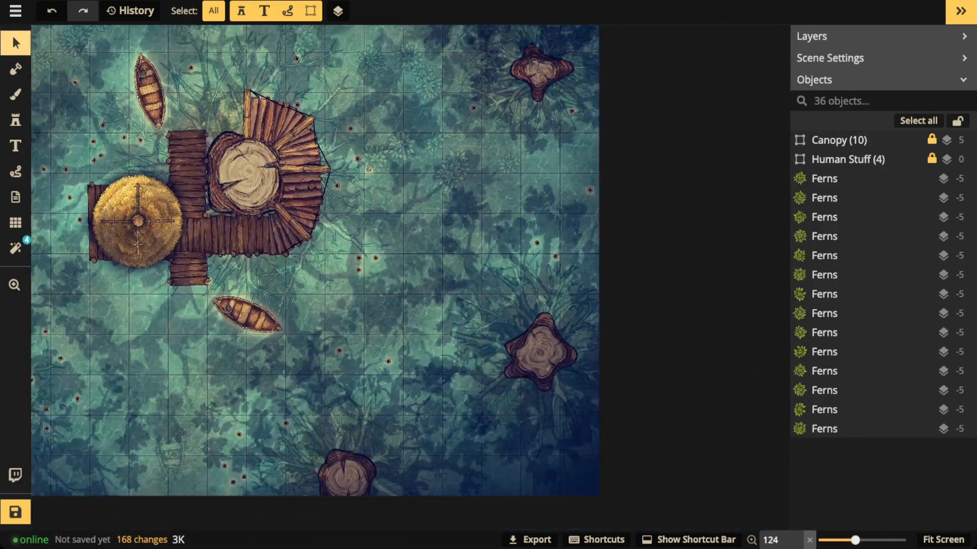
left_click_drag(275, 132, 298, 145)
left_click_drag(354, 197, 504, 262)
scroll(504, 261, "down", 3)
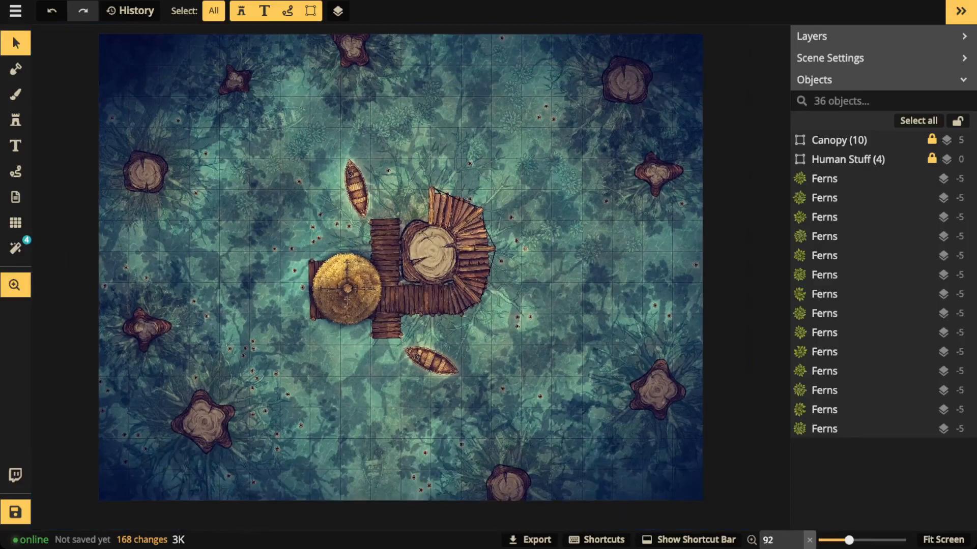
Hide the map's grid and return to the Select tool
left_click(15, 223)
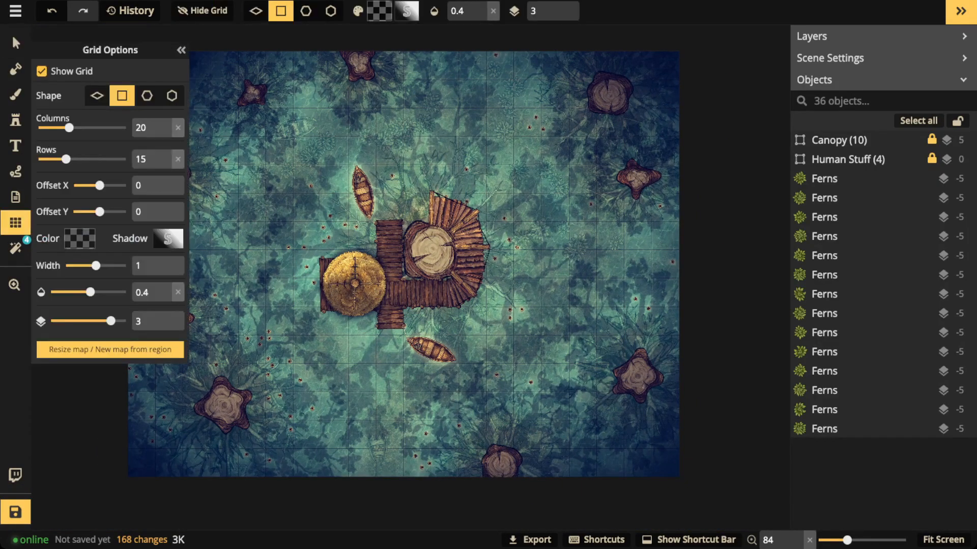
left_click(42, 71)
left_click(15, 43)
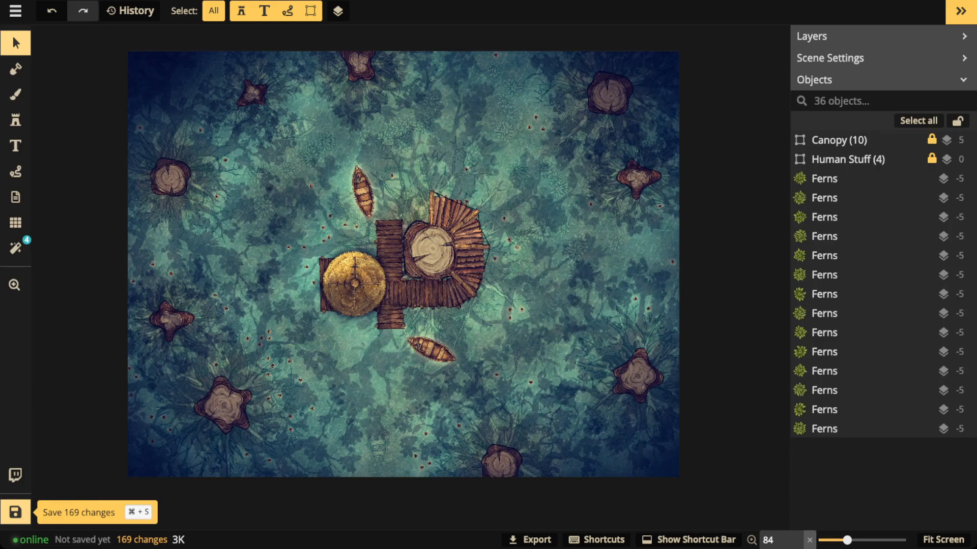
Switch the background brush from a texture to the light green color 9de95c
left_click(15, 95)
left_click(110, 119)
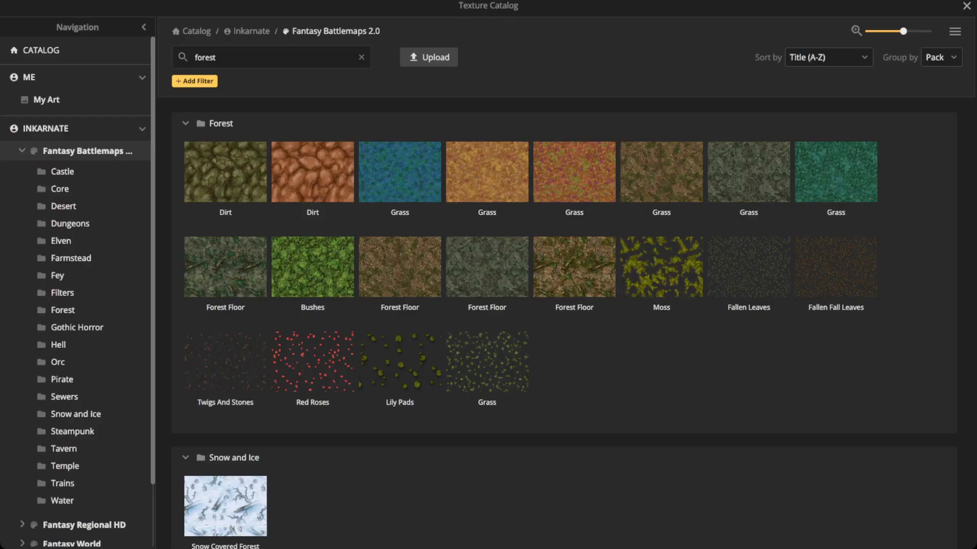
key("Escape")
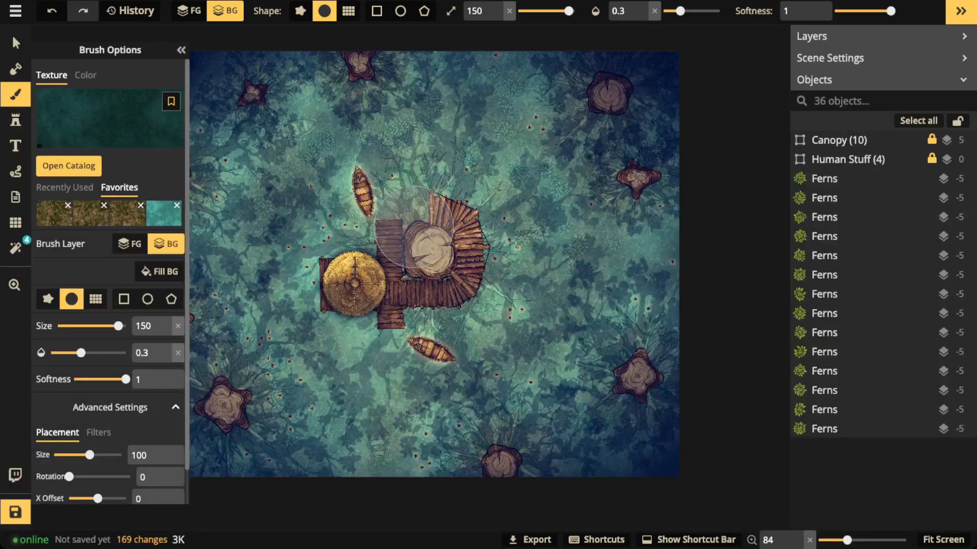
left_click(86, 74)
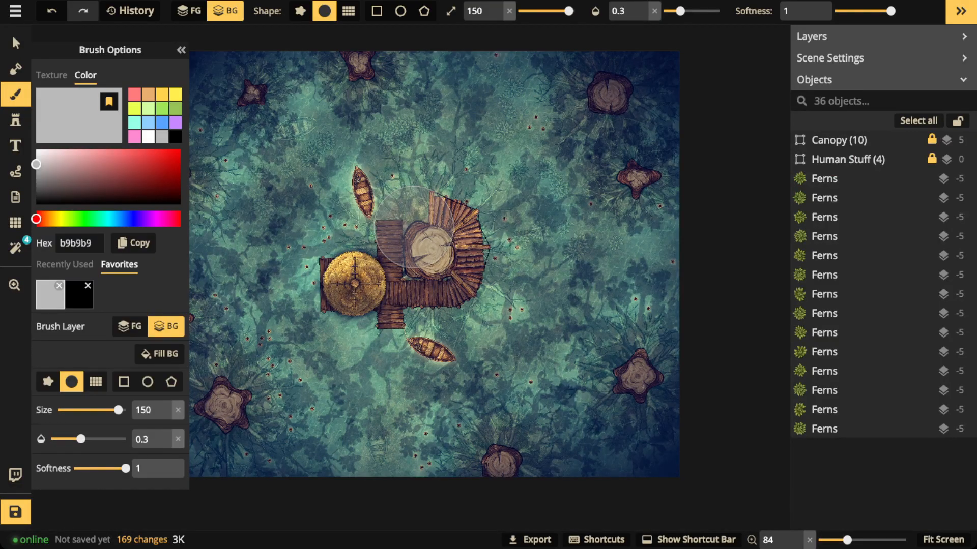
left_click(162, 108)
Draw a filled rectangle on the background layer that extends beyond all edges of the map
scroll(303, 125, "down", 3)
left_click_drag(304, 124, 359, 159)
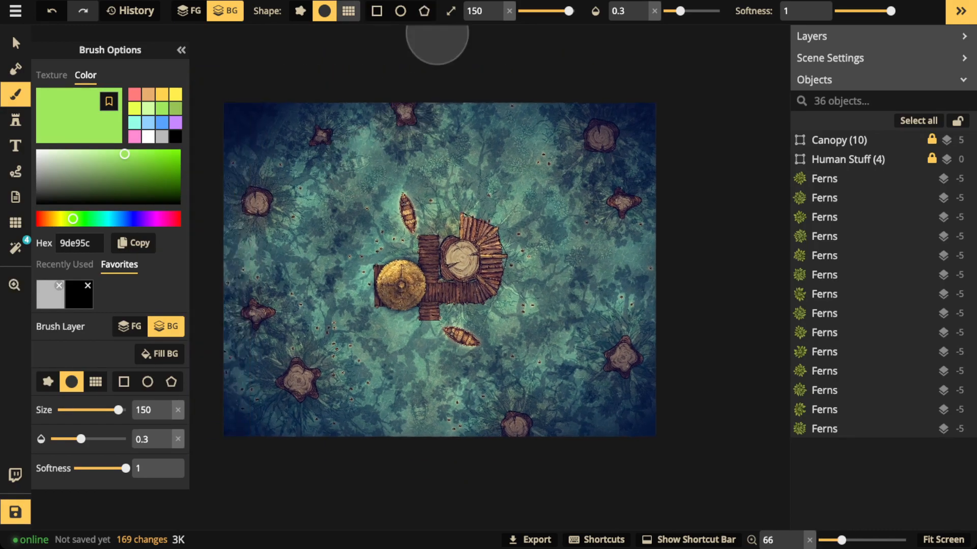
left_click(376, 10)
mouse_move(201, 75)
left_mouse_down()
mouse_move(501, 351)
mouse_move(723, 446)
left_mouse_up()
left_click(379, 469)
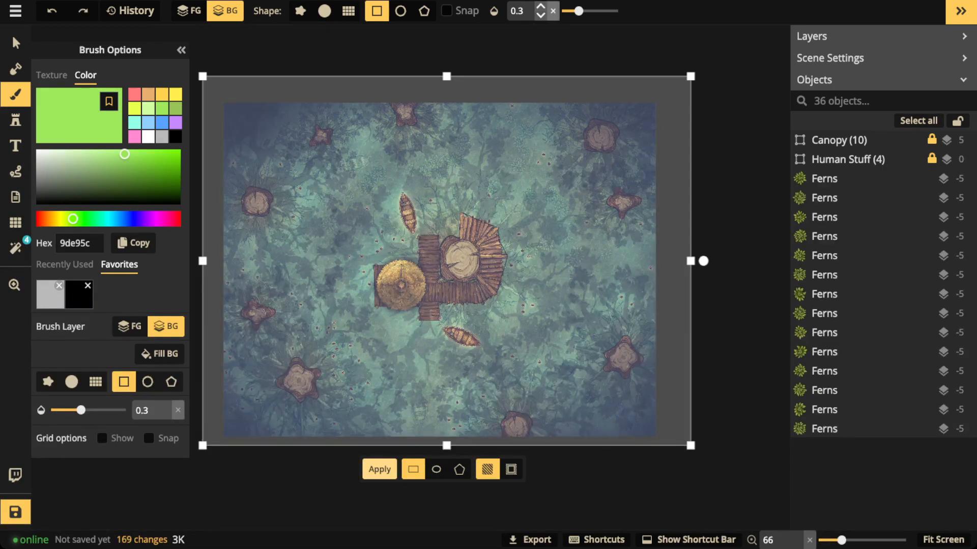
Set the green rectangle's opacity to 0.15 and apply it to the background
left_click_drag(578, 11, 567, 11)
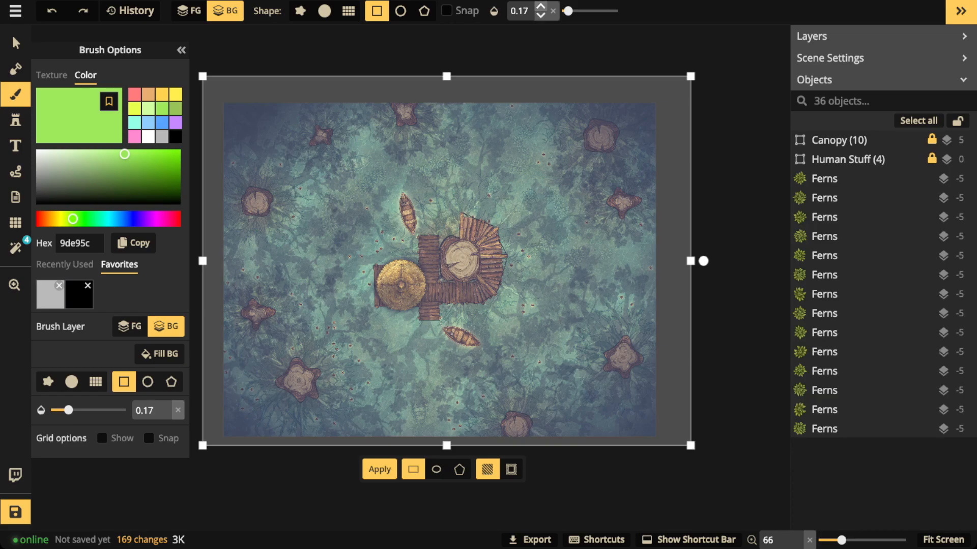
left_click(541, 14)
left_click(541, 15)
left_click(379, 469)
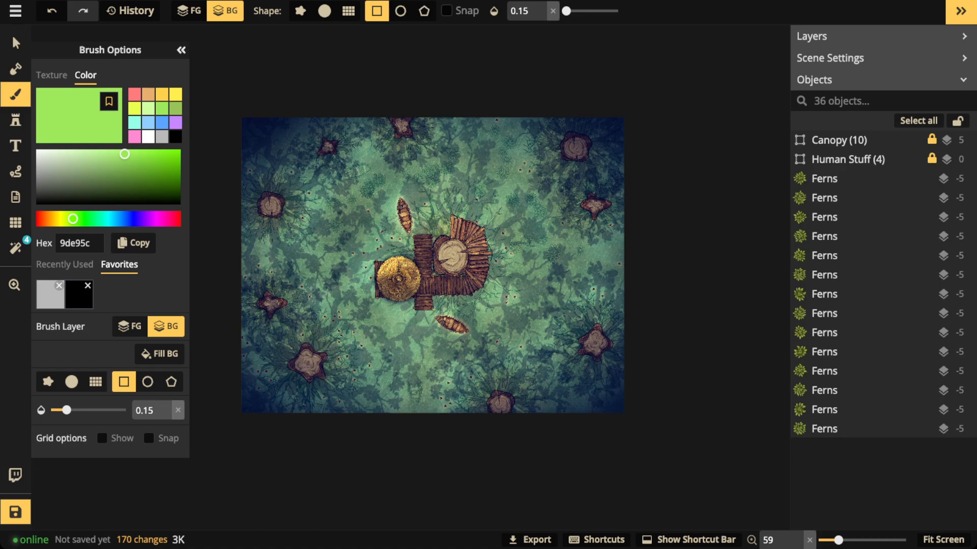
Collapse the brush options and save the map
left_click(181, 50)
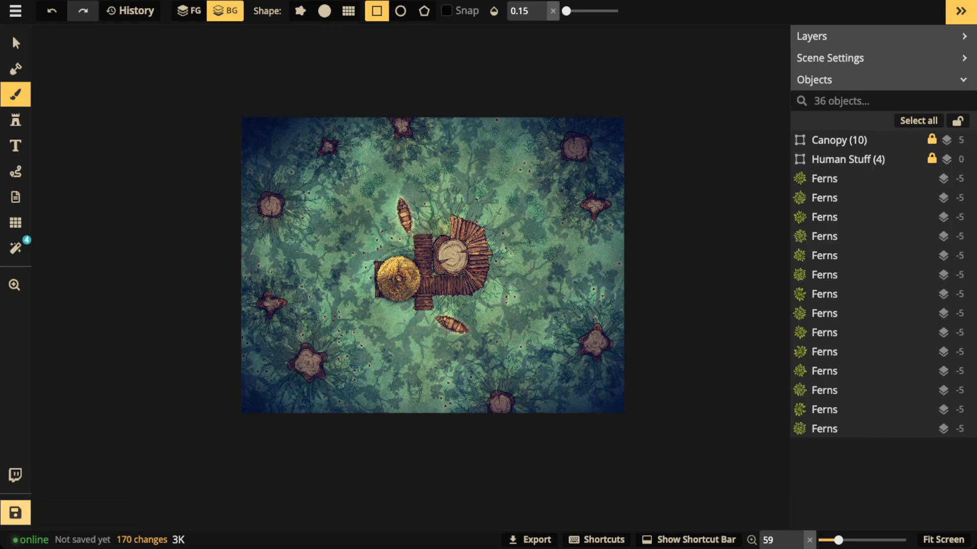
key("ctrl+s")
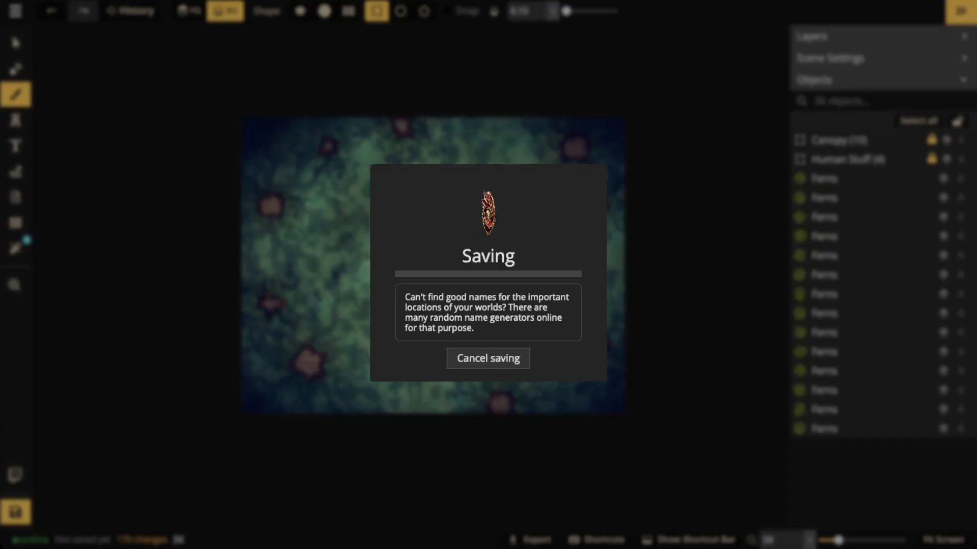